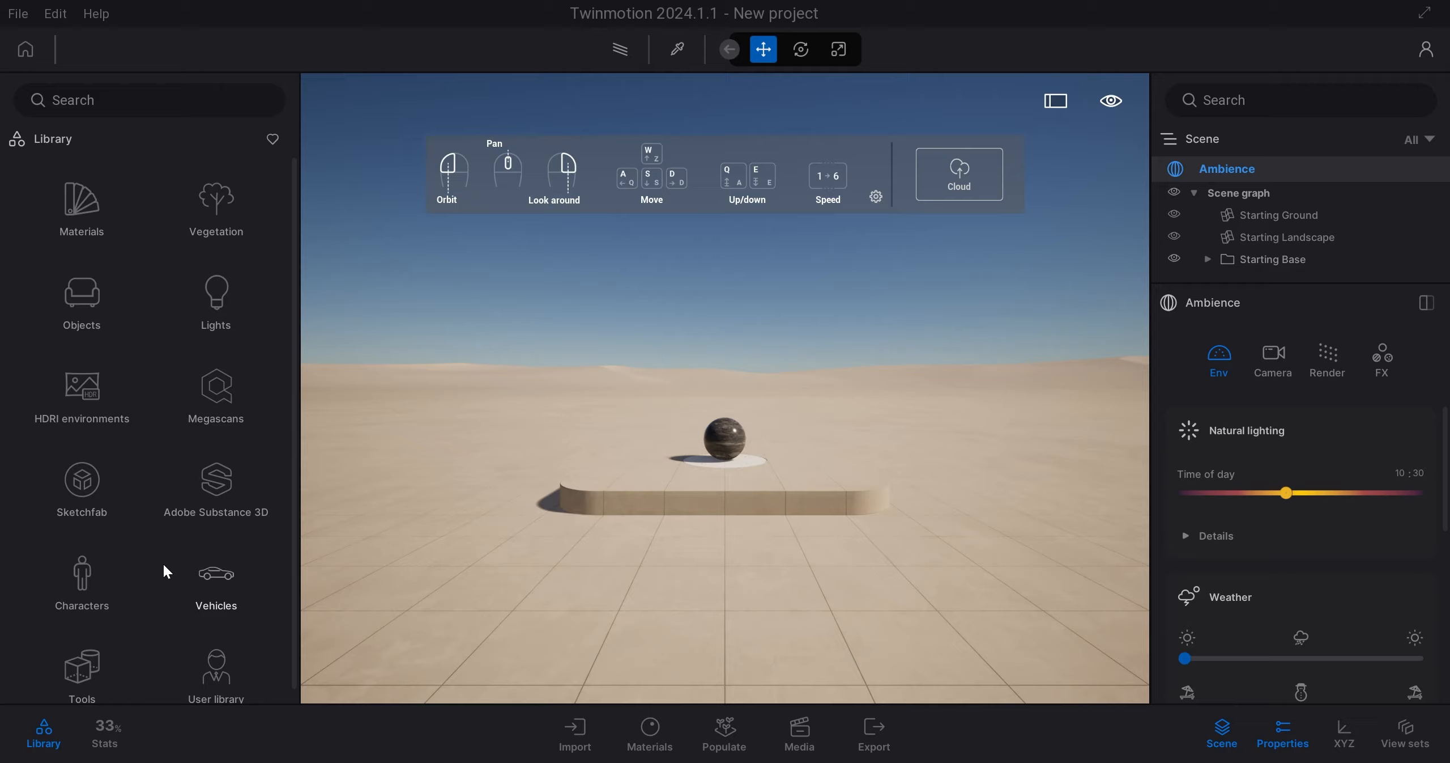
Step: Hide and restore the Library, and review the performance statistics for frame rate, GPU, CPU and scene size
left_click(56, 745)
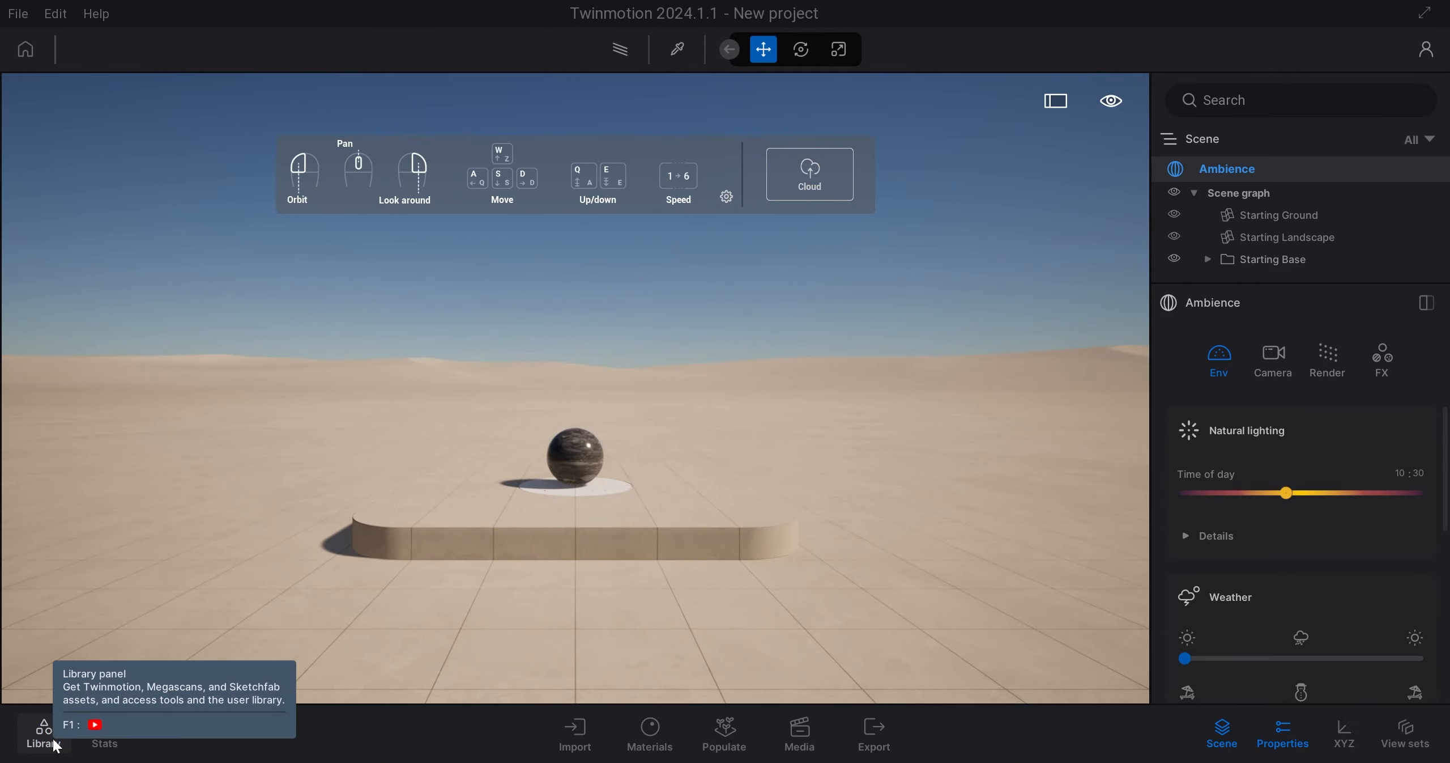
left_click(55, 745)
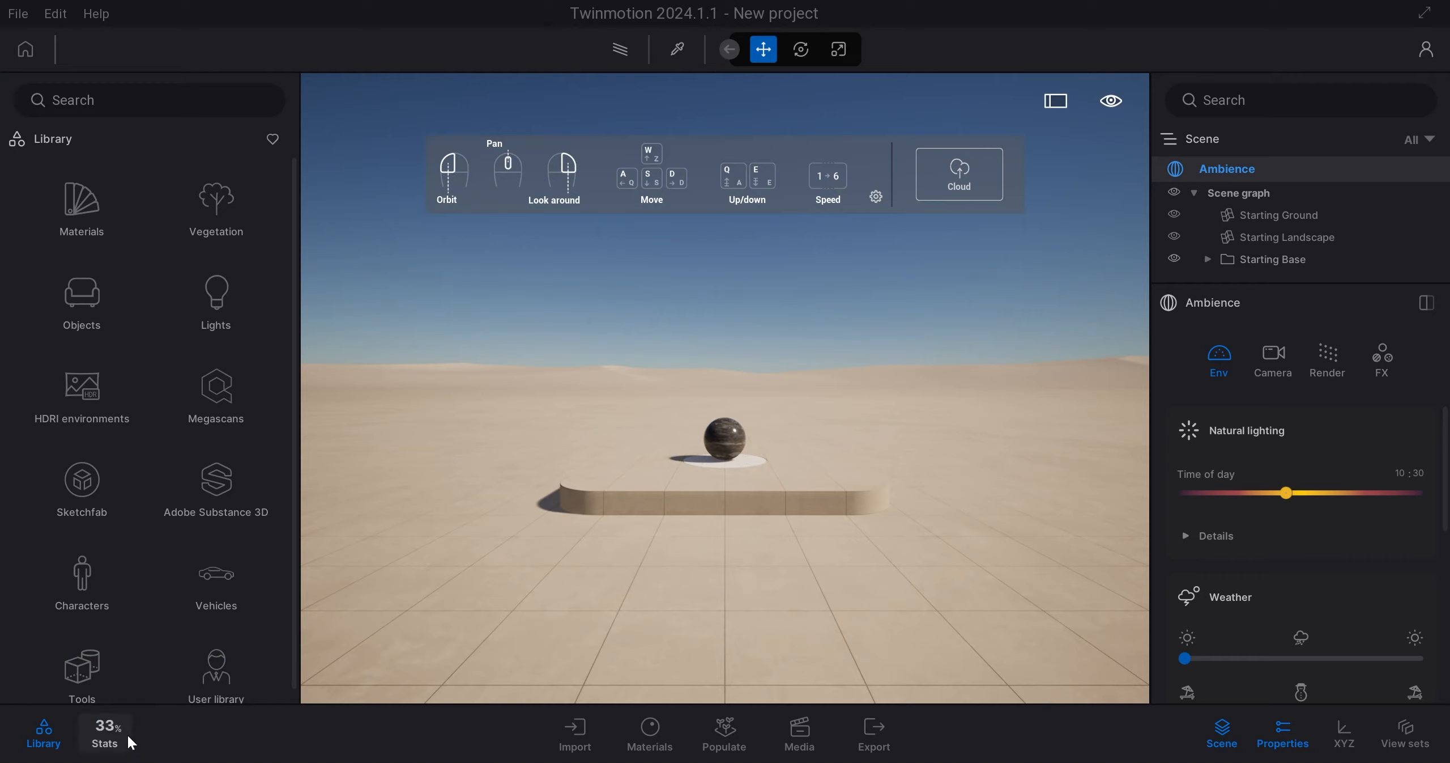
left_click(127, 734)
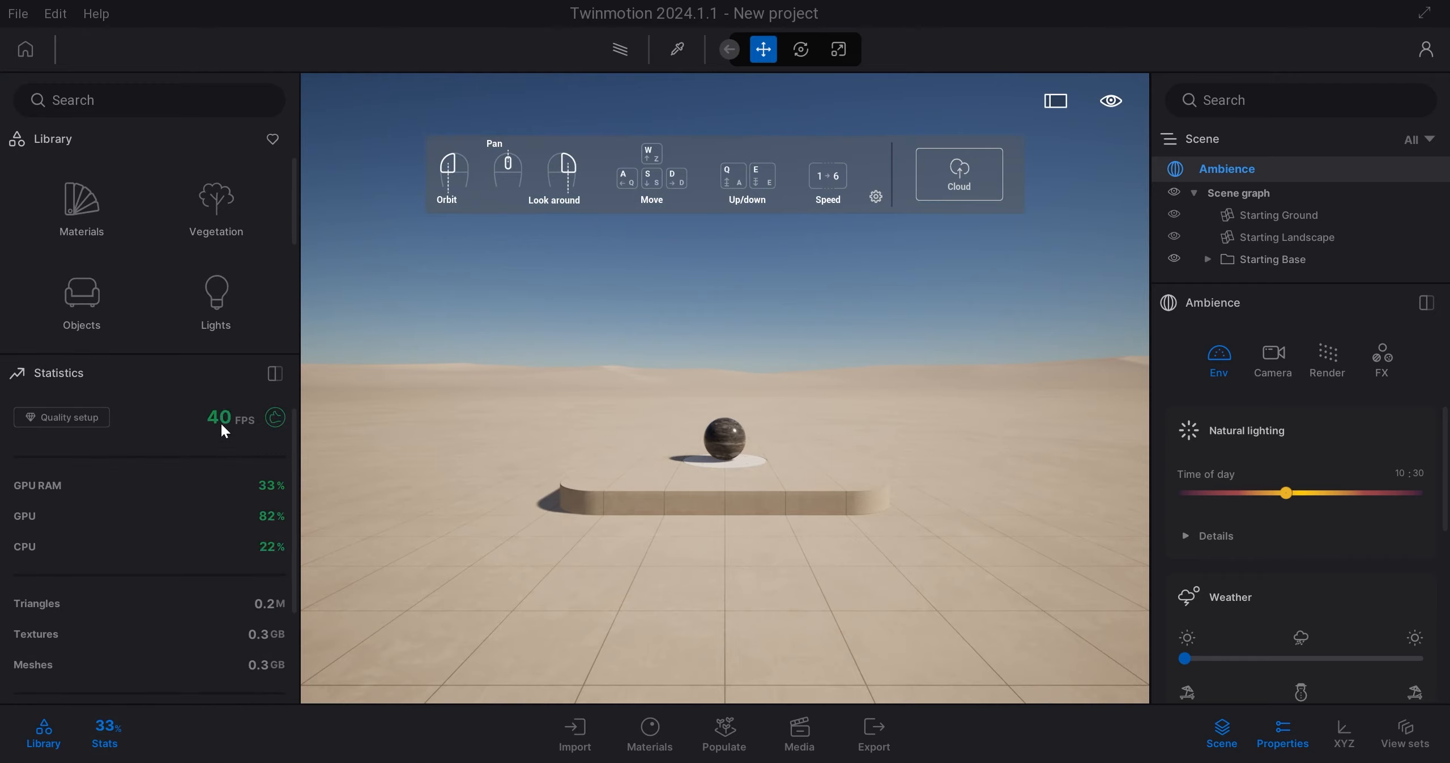
scroll(221, 424, "down", 3)
scroll(214, 549, "up", 3)
left_click(106, 732)
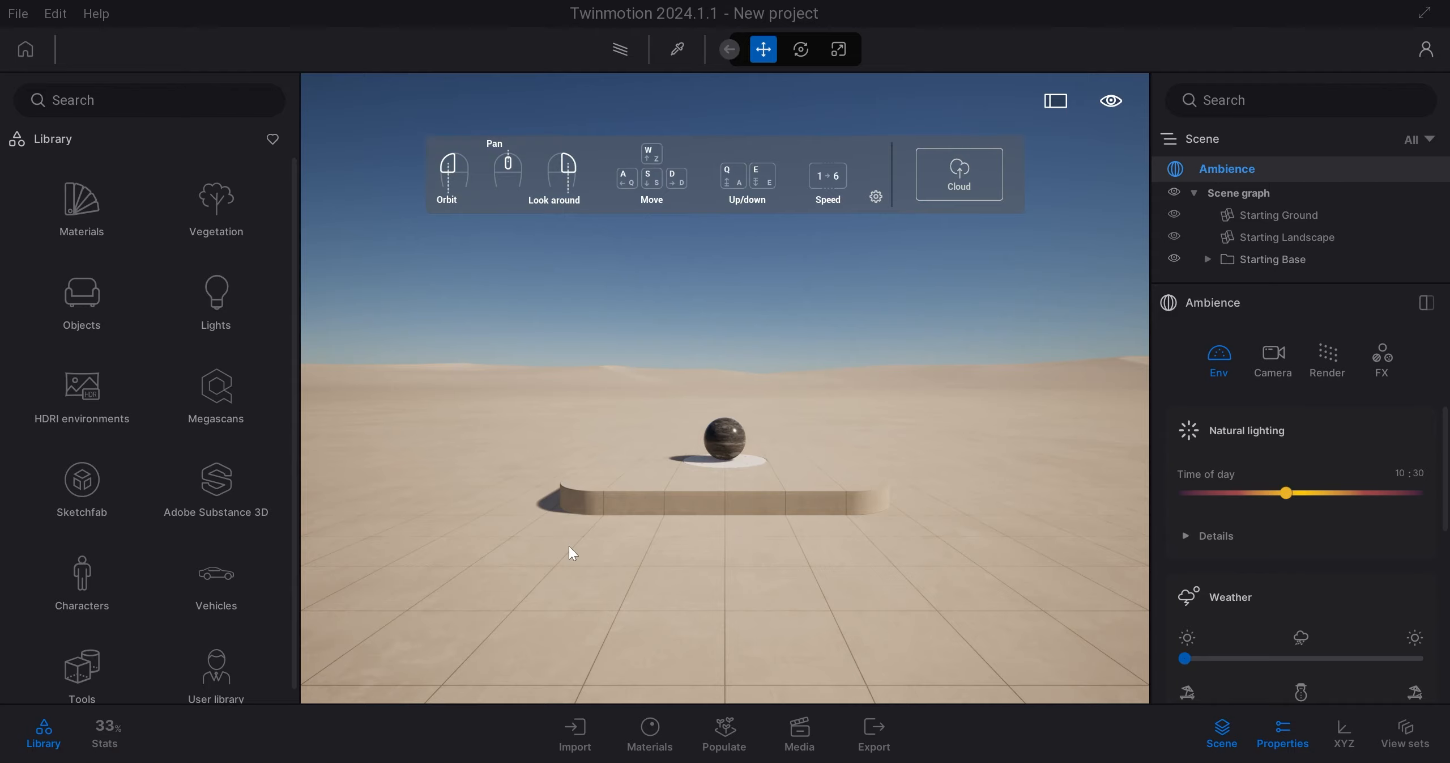
Step: Review the import options for geometry, direct link, animation, landscape and point cloud, and cancel without importing anything
left_click(578, 736)
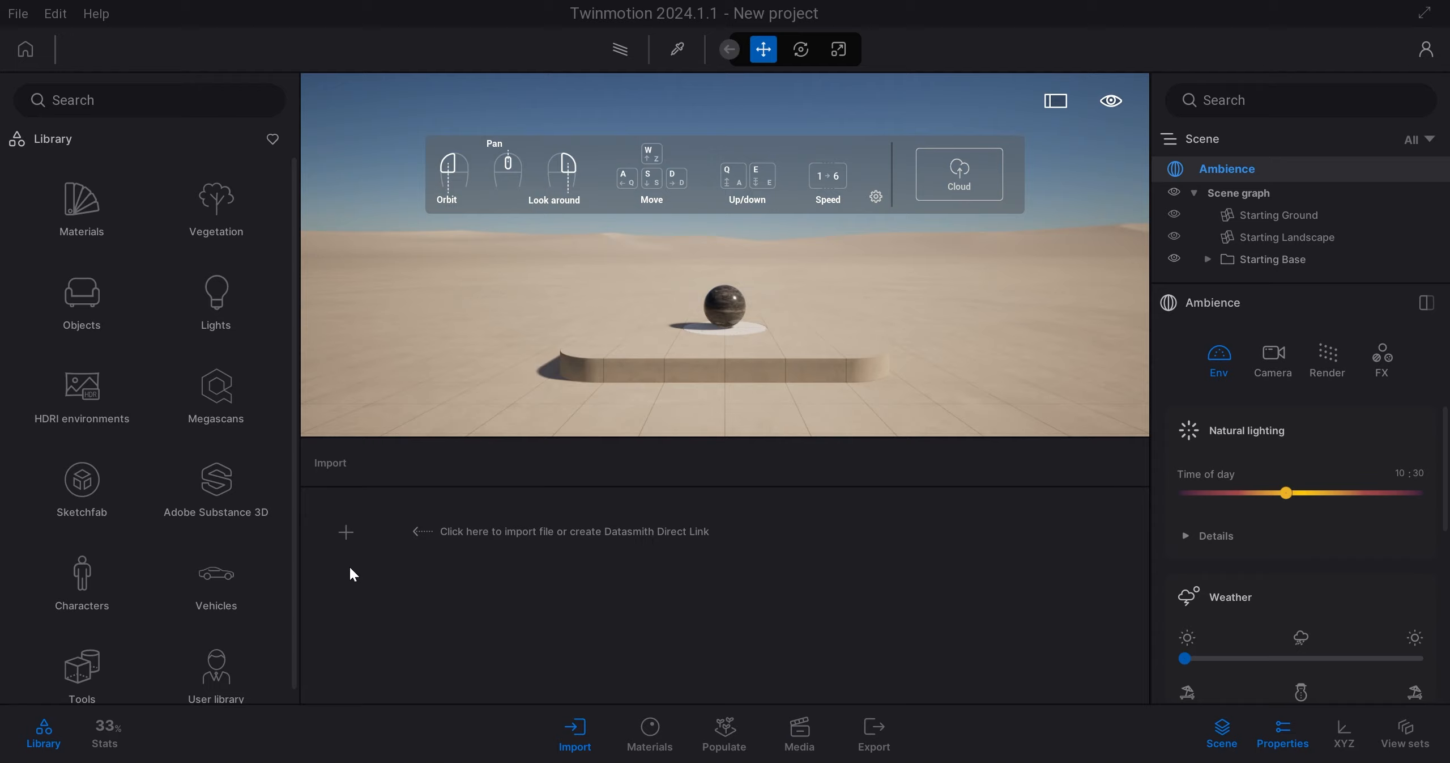
left_click(368, 529)
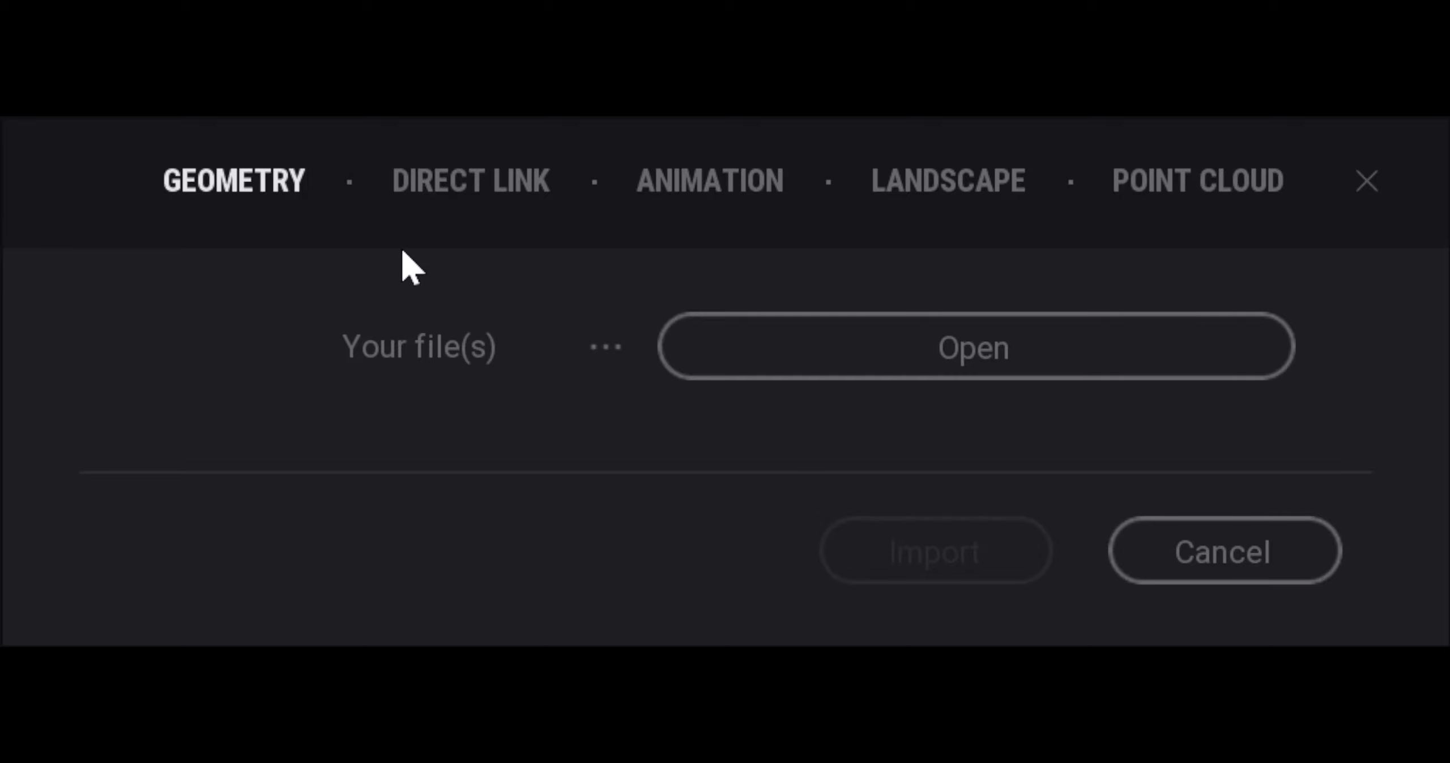
left_click(499, 190)
left_click(756, 187)
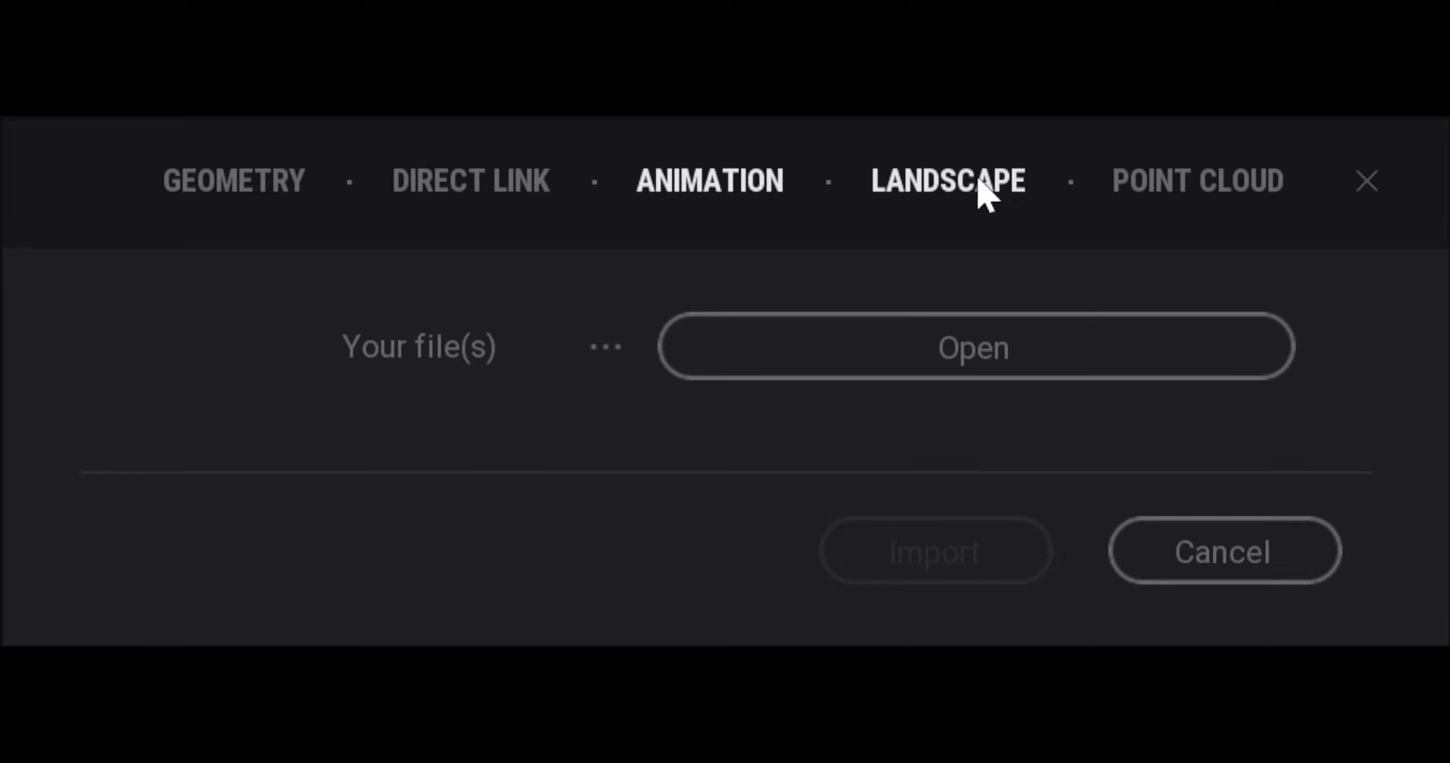
left_click(980, 184)
left_click(1183, 186)
left_click(240, 196)
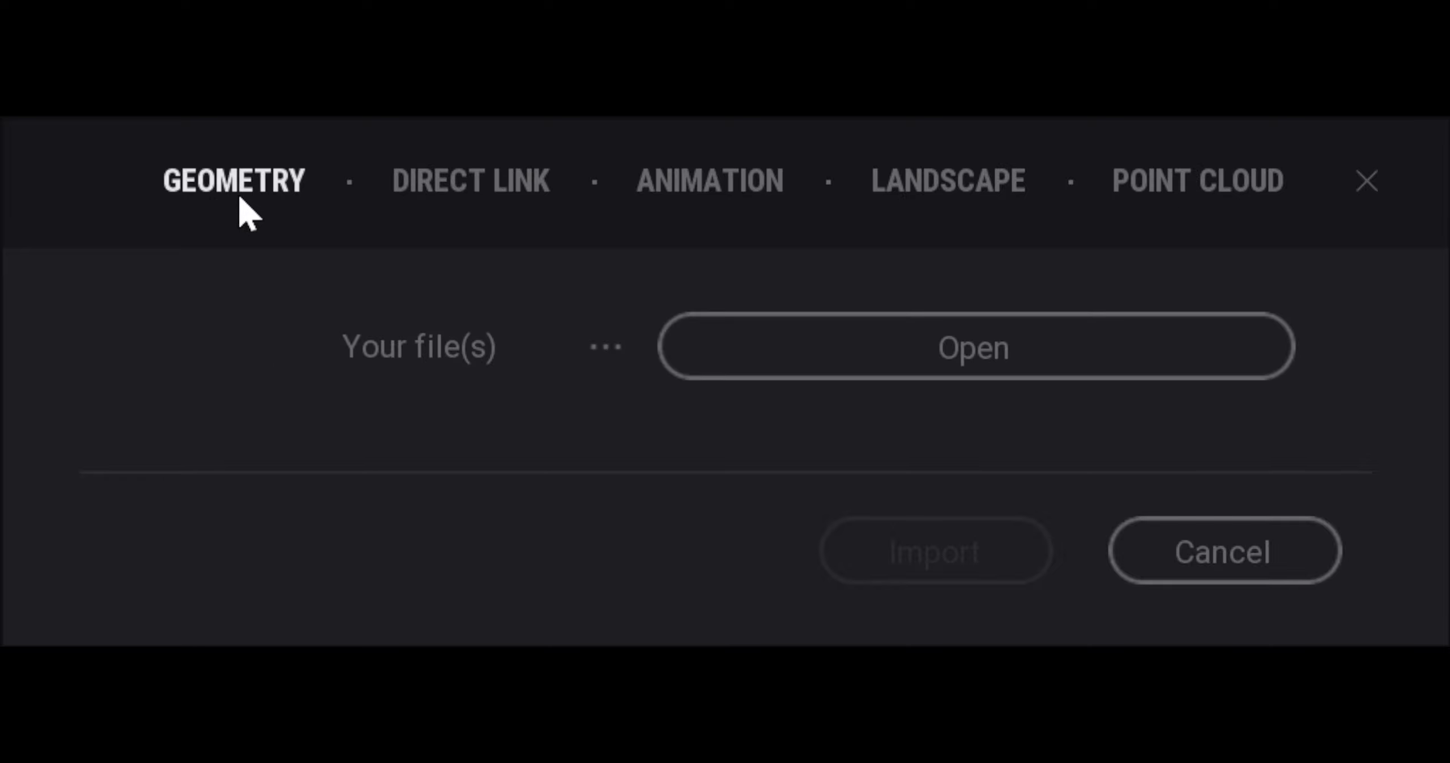
left_click(1272, 557)
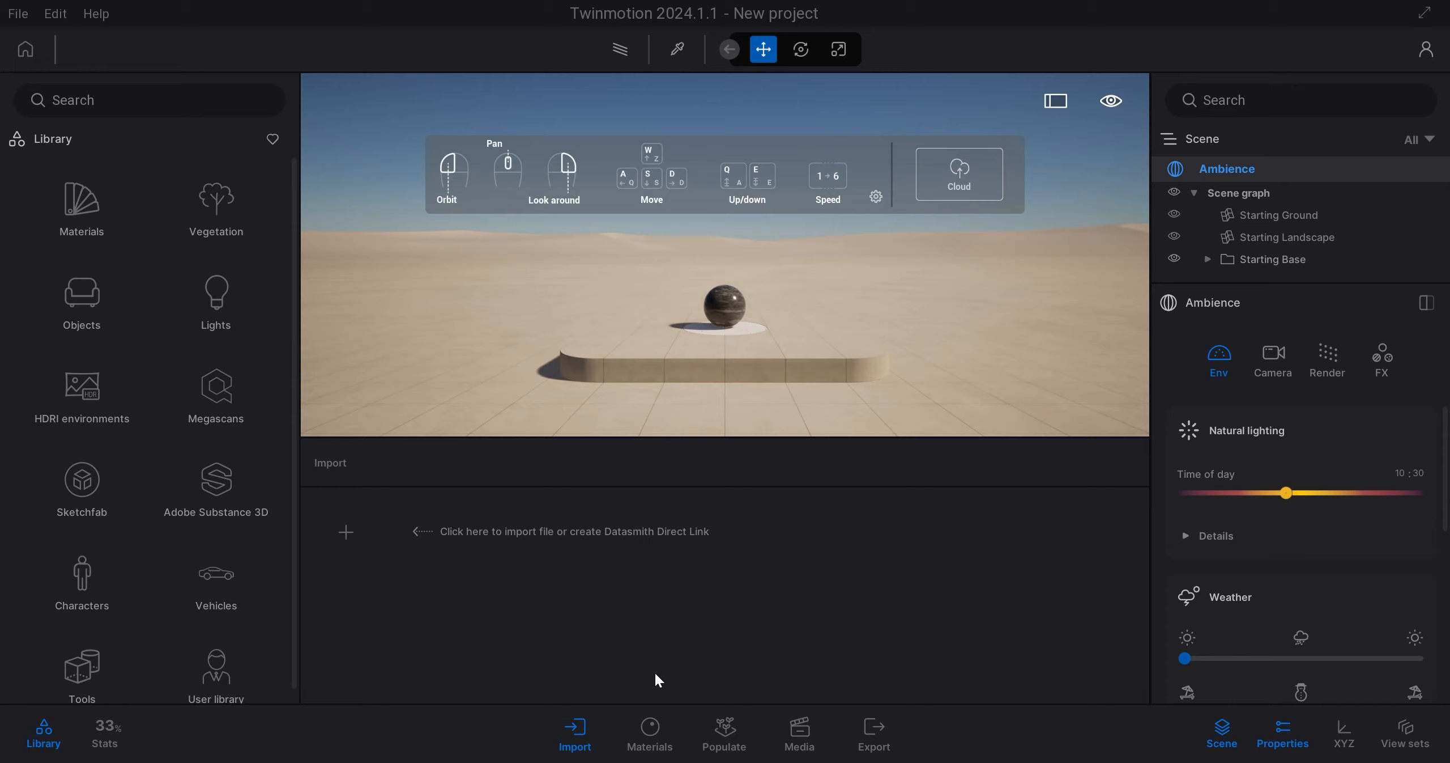
Step: Look over the project's Materials area and the Place, Paths and Urban tools for populating the scene
left_click(649, 731)
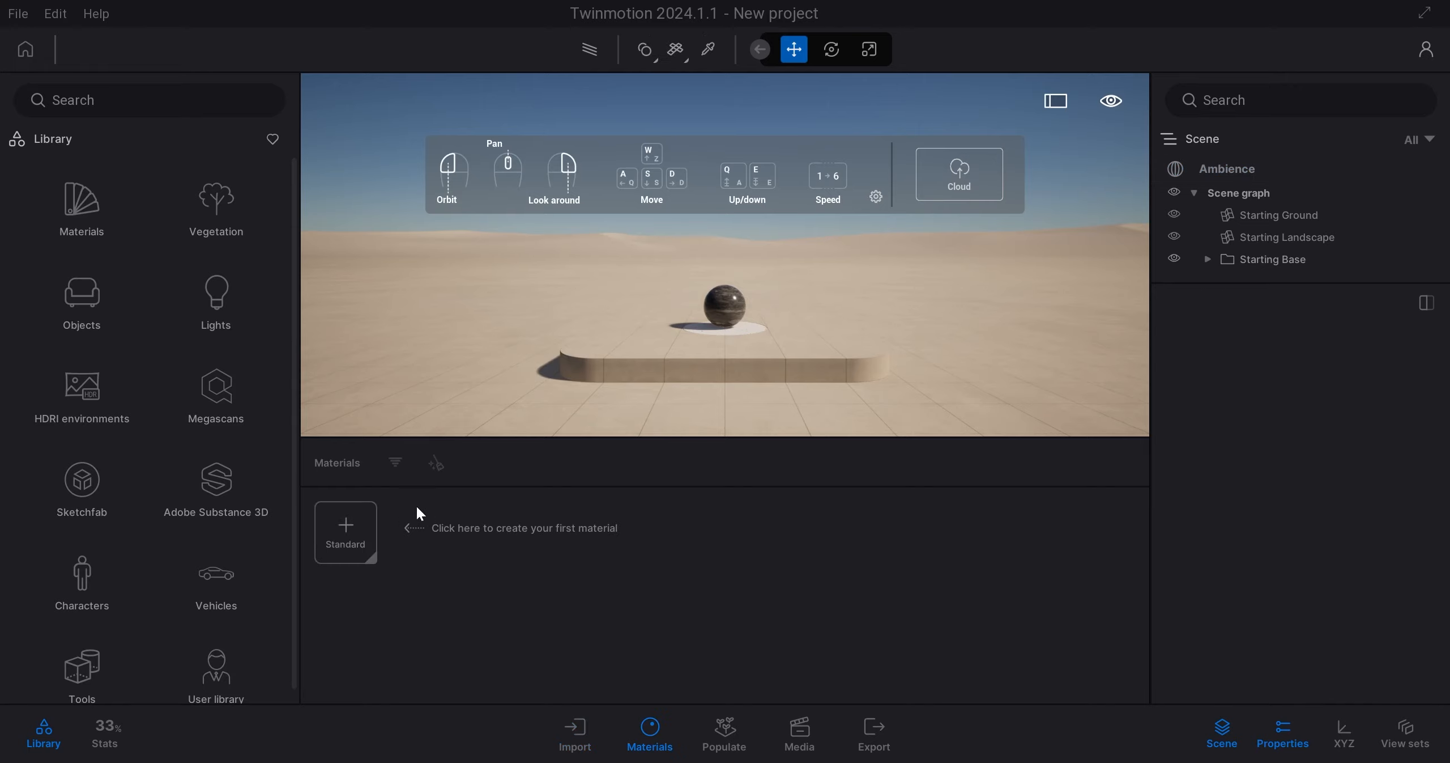
left_click(724, 731)
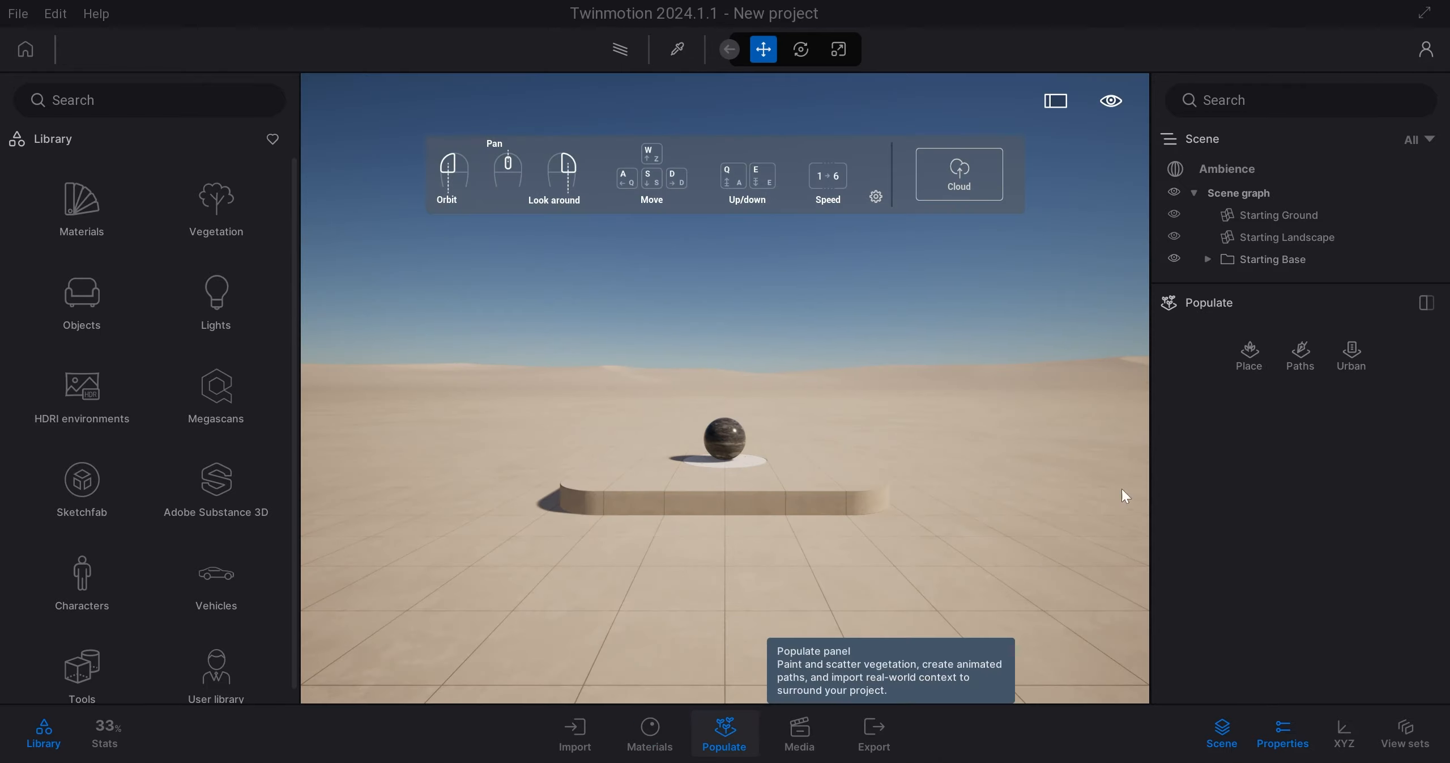
left_click(1261, 357)
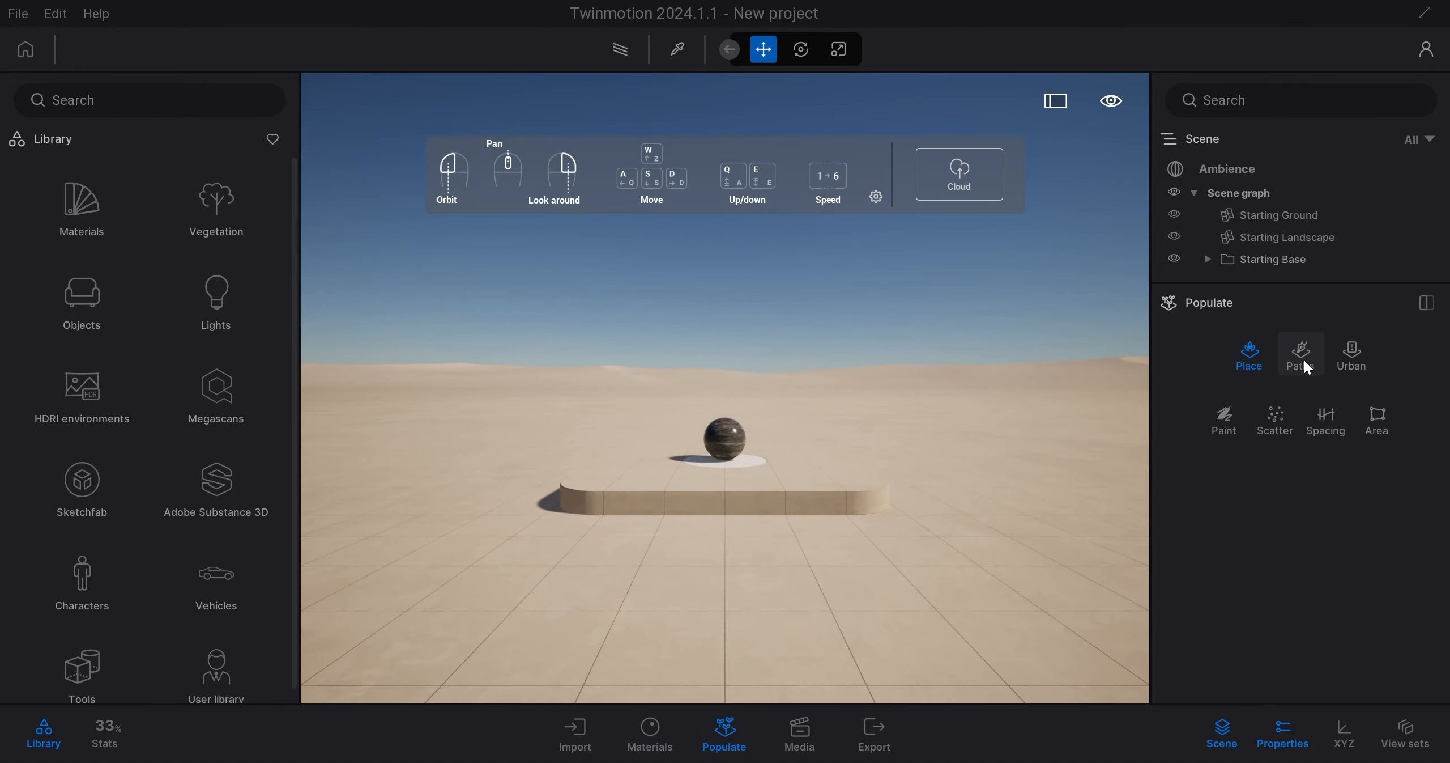
left_click(1305, 362)
left_click(1343, 355)
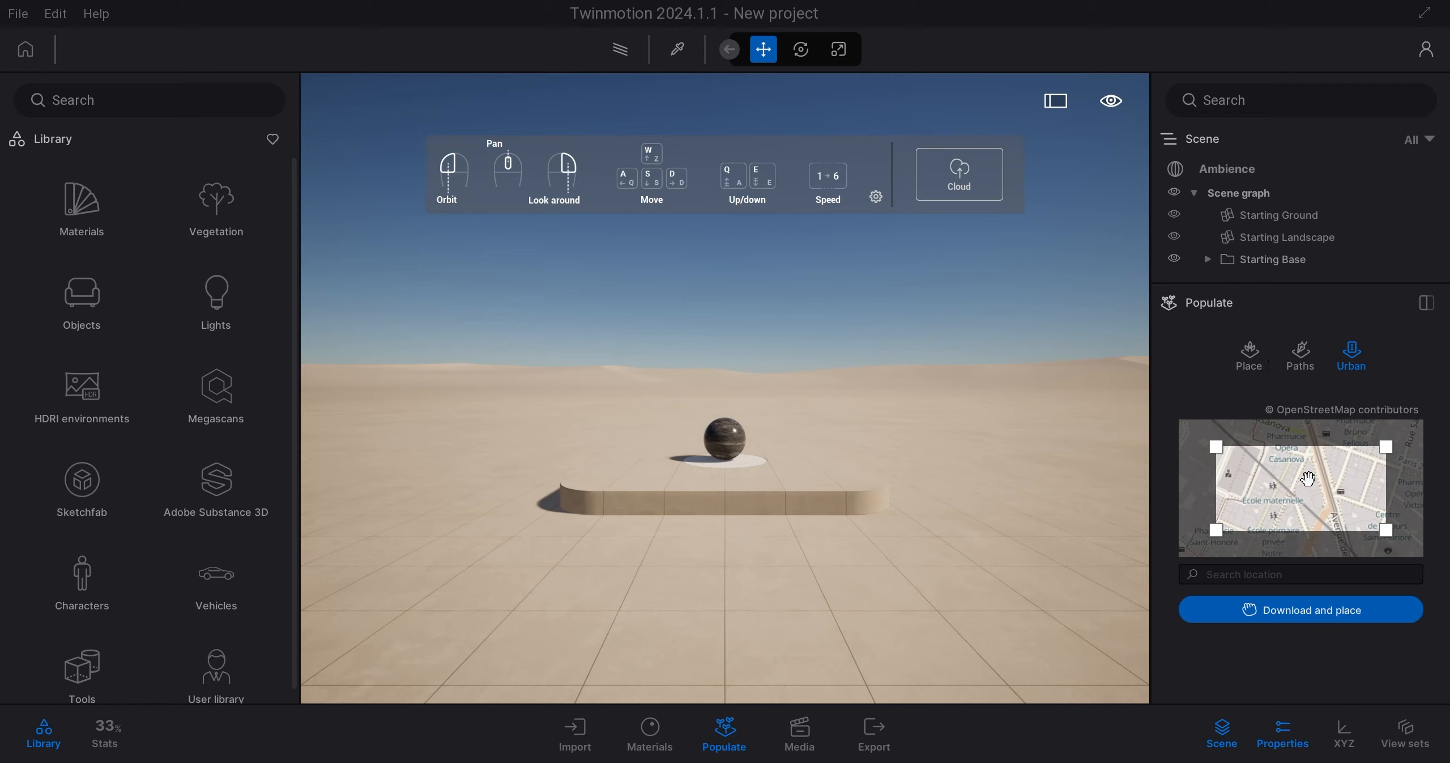
left_click(1256, 356)
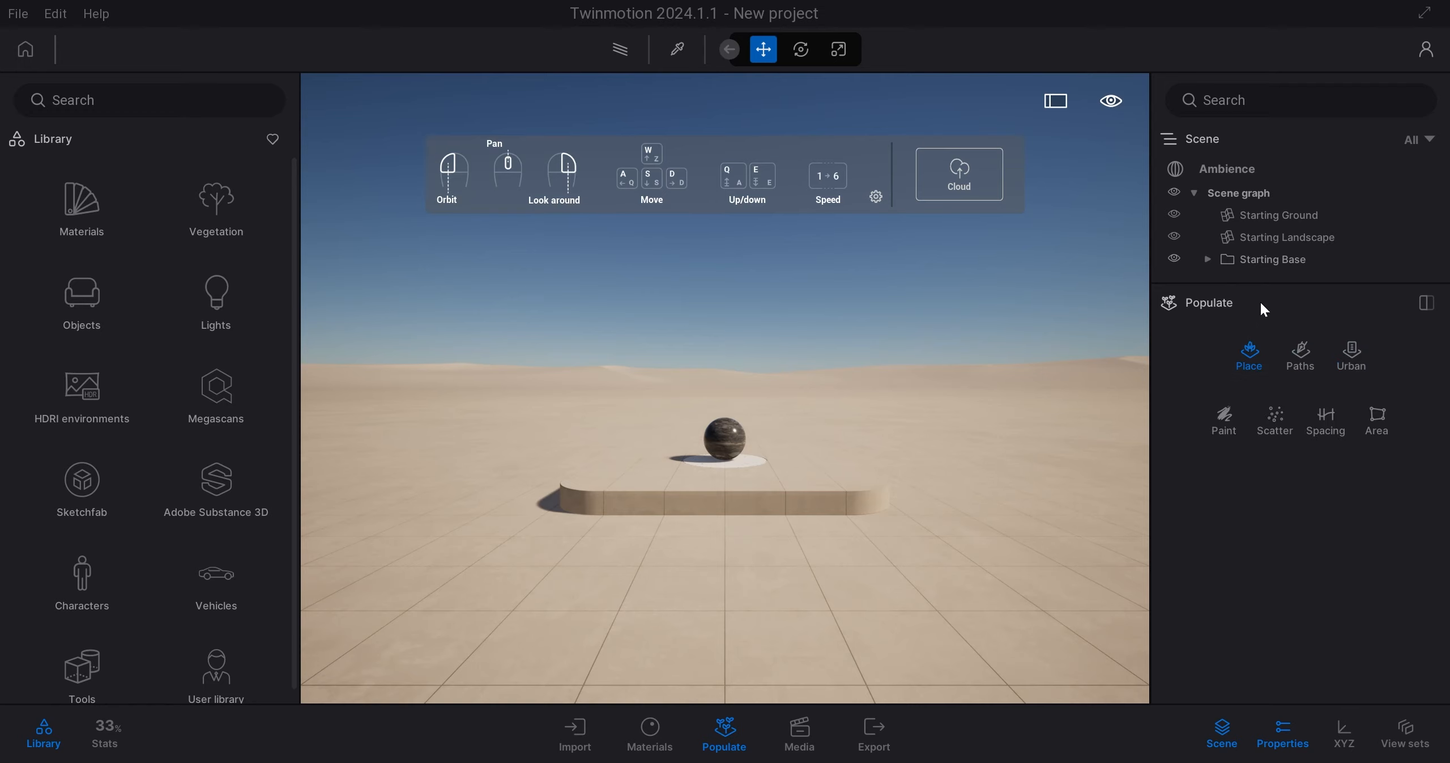
Step: Review the available media types from image, video and sequence to presentation and phasing group, ending on Image
left_click(799, 732)
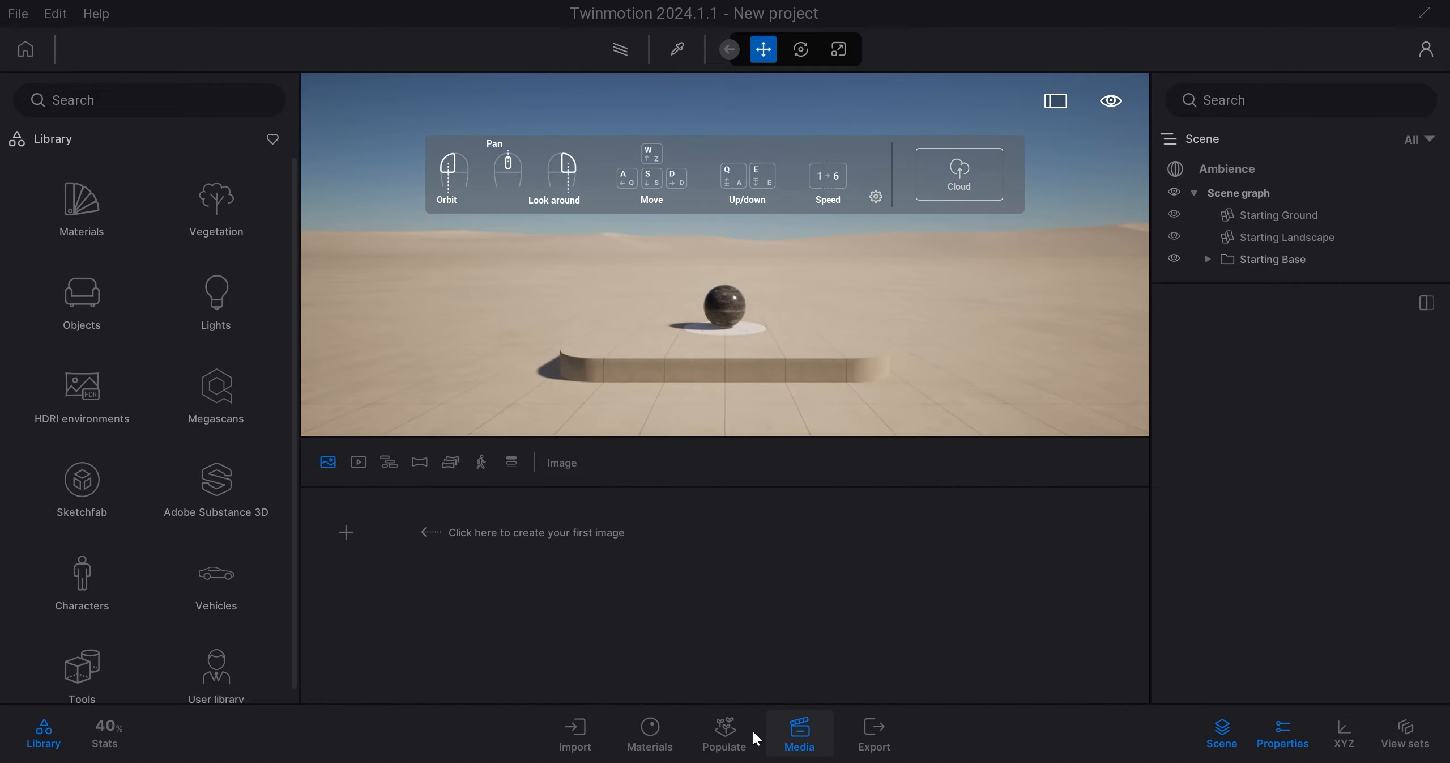
left_click(355, 461)
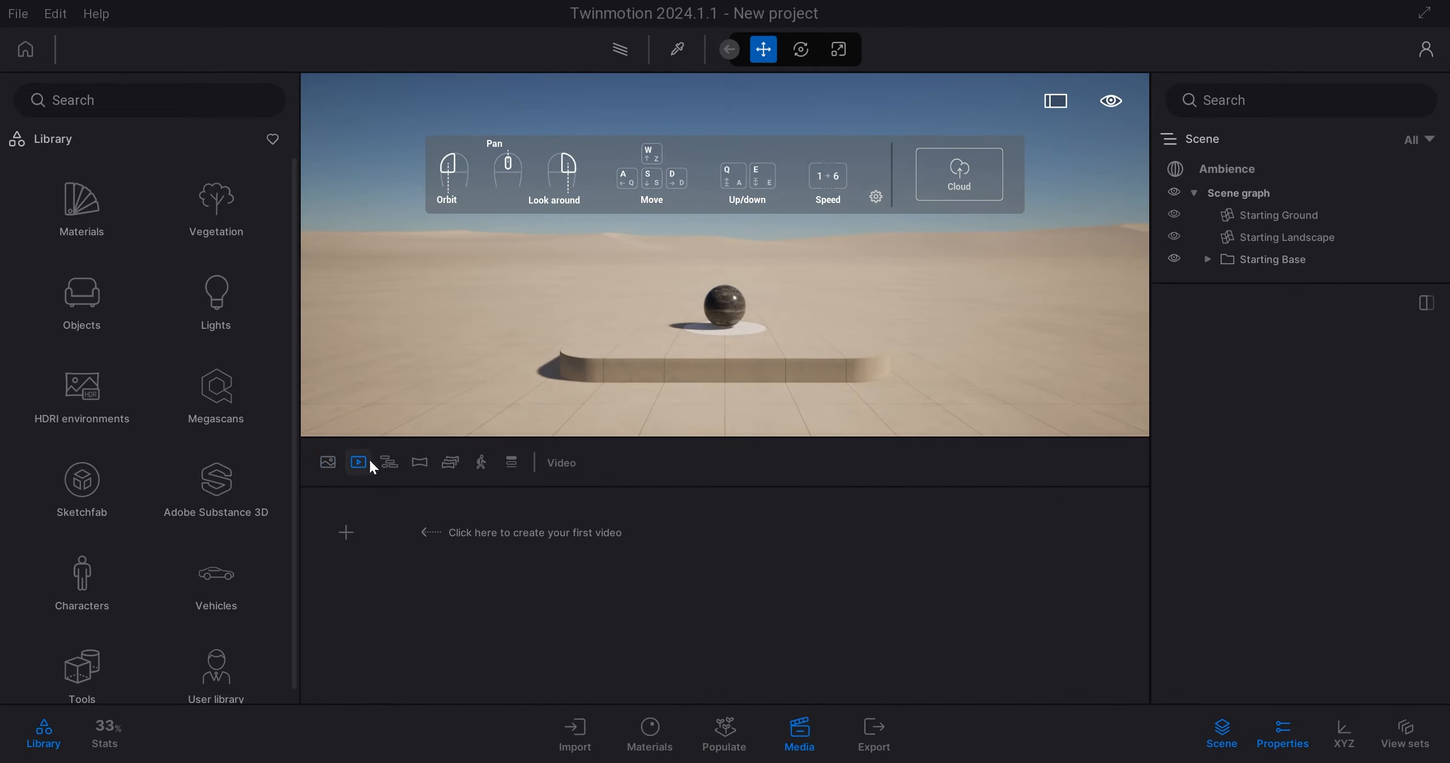
left_click(387, 462)
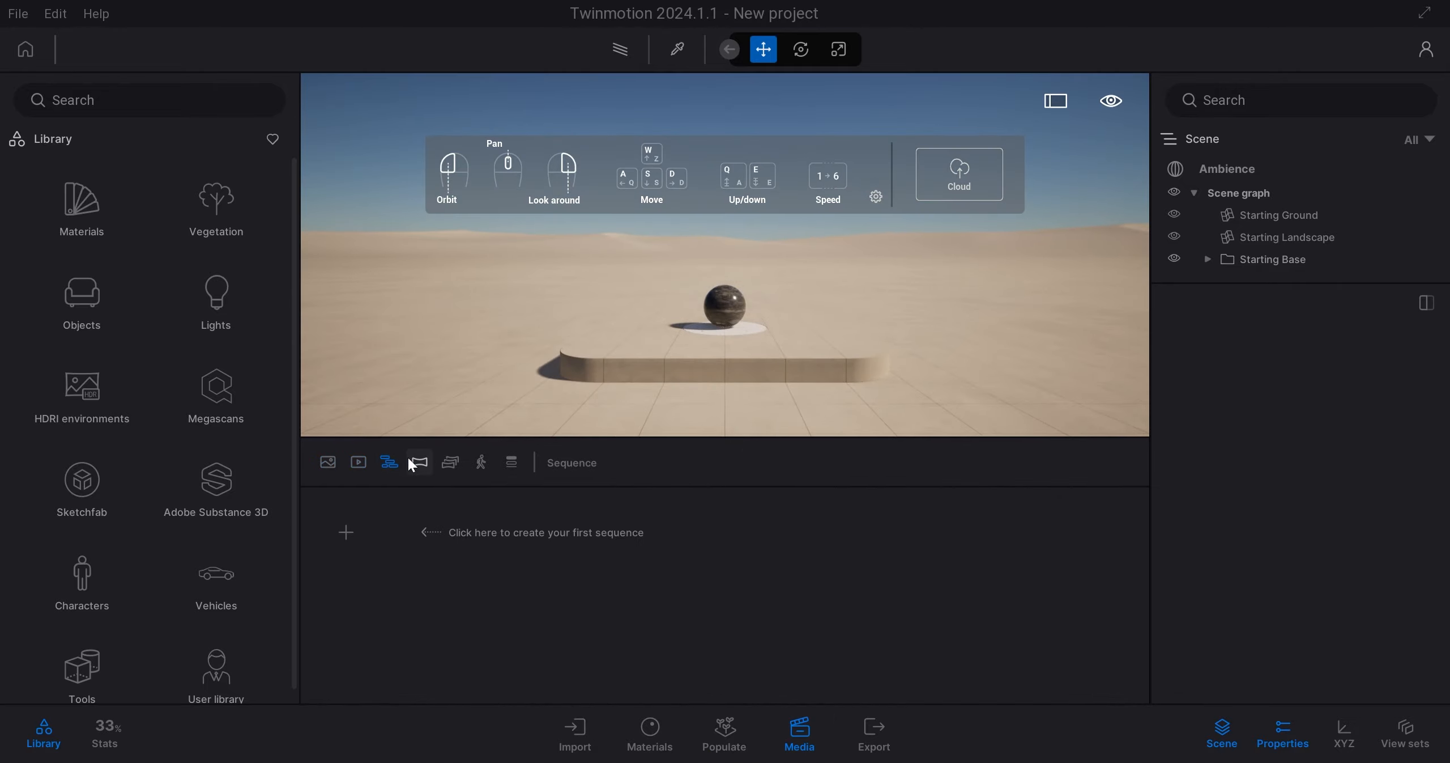
left_click(441, 461)
left_click(480, 462)
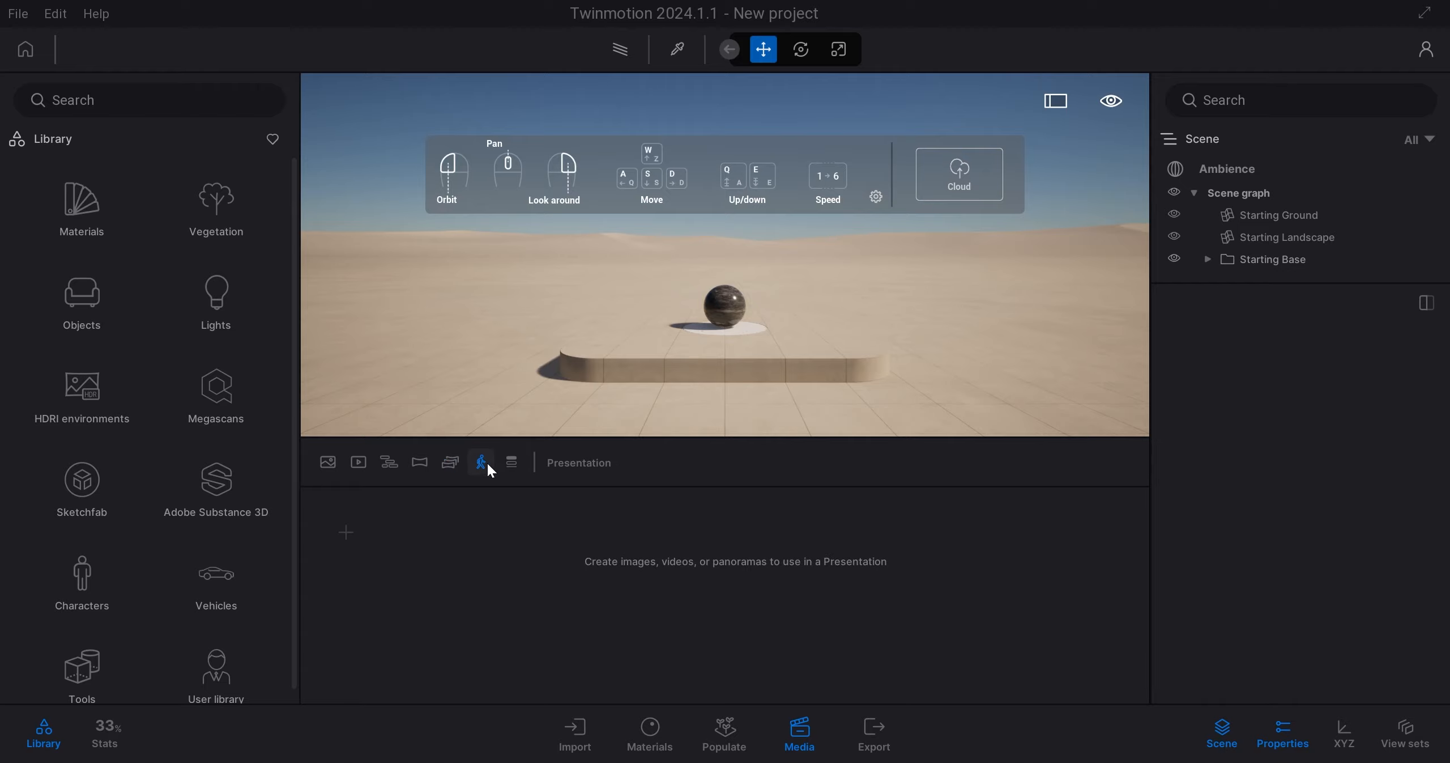
left_click(510, 462)
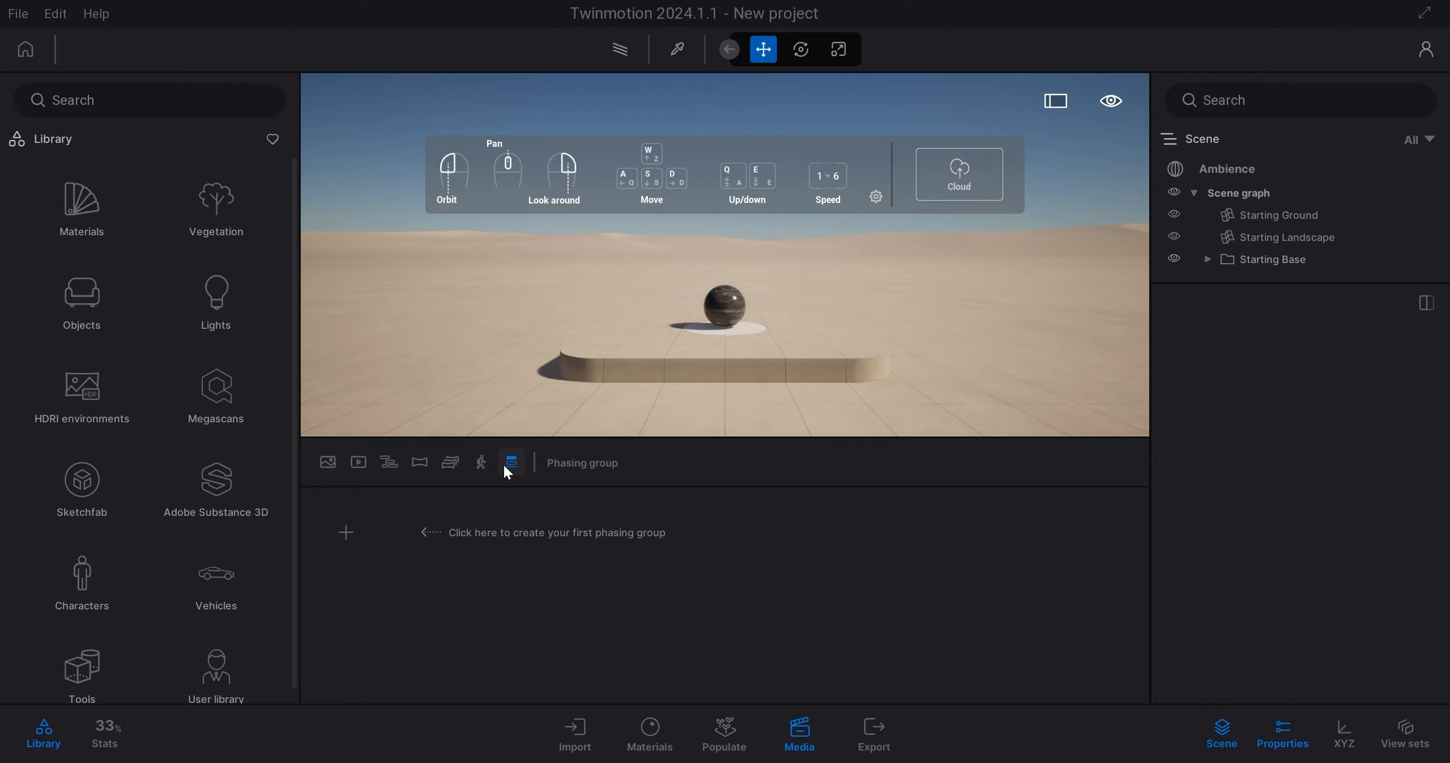
left_click(335, 467)
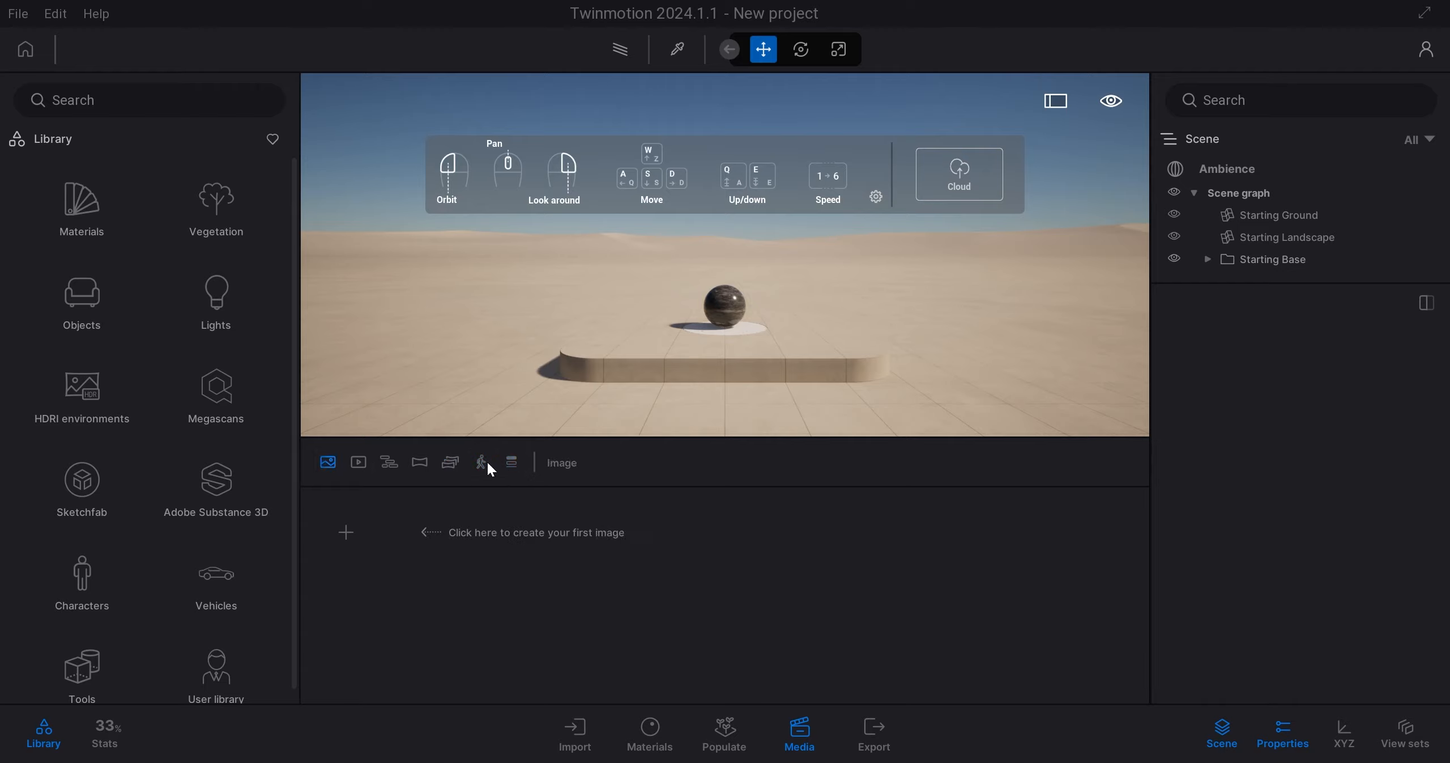
Step: Review the local and cloud export options, and close them without exporting
left_click(893, 721)
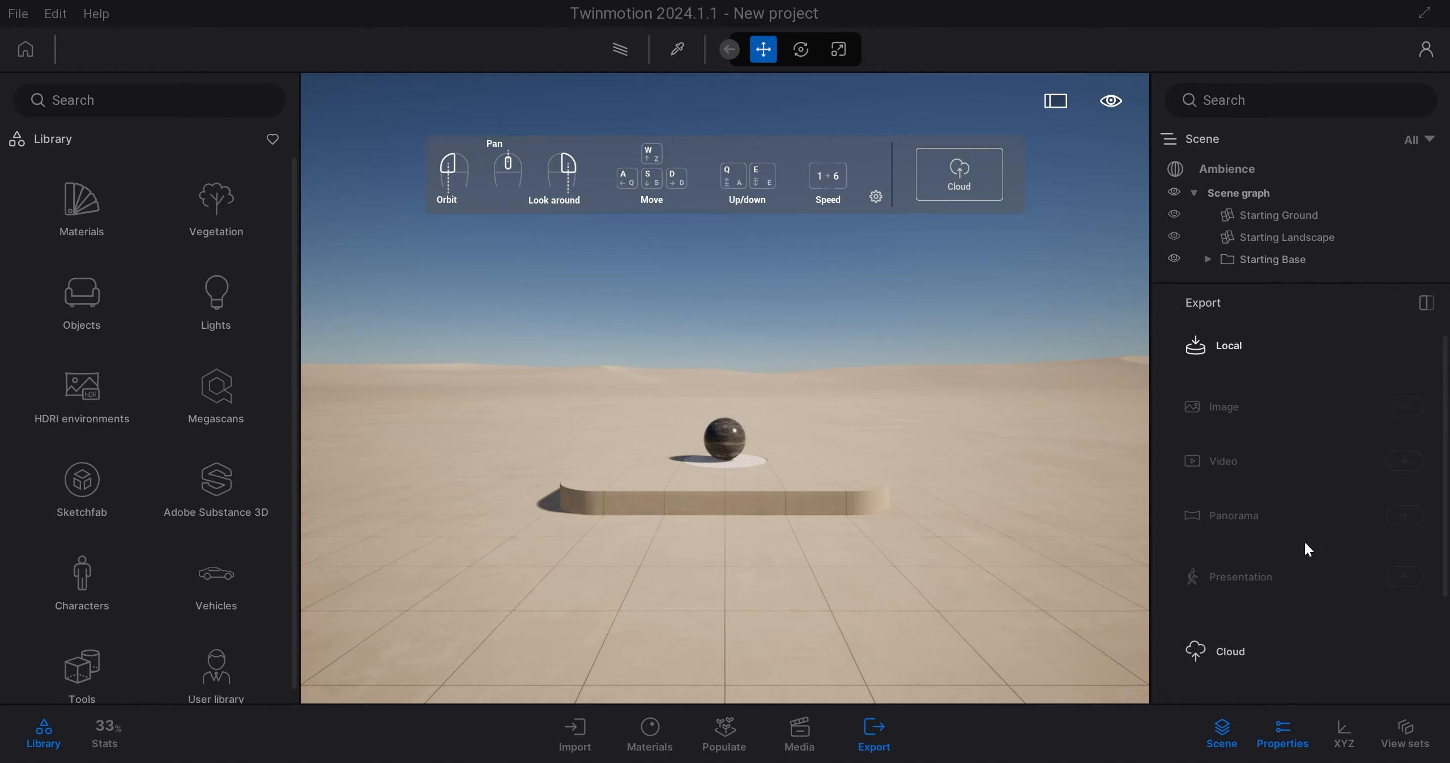
scroll(1304, 539, "down", 1)
scroll(1275, 605, "down", 2)
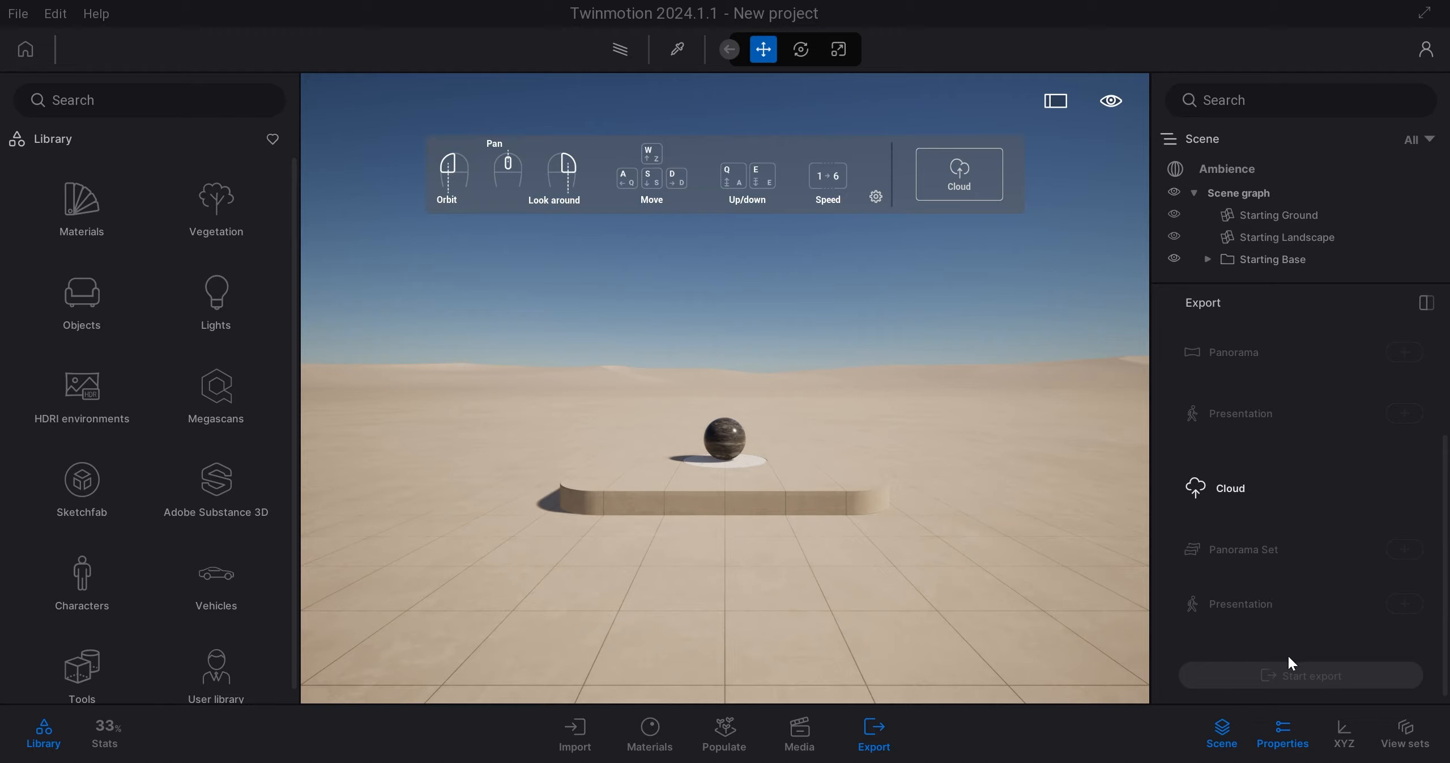
left_click(873, 731)
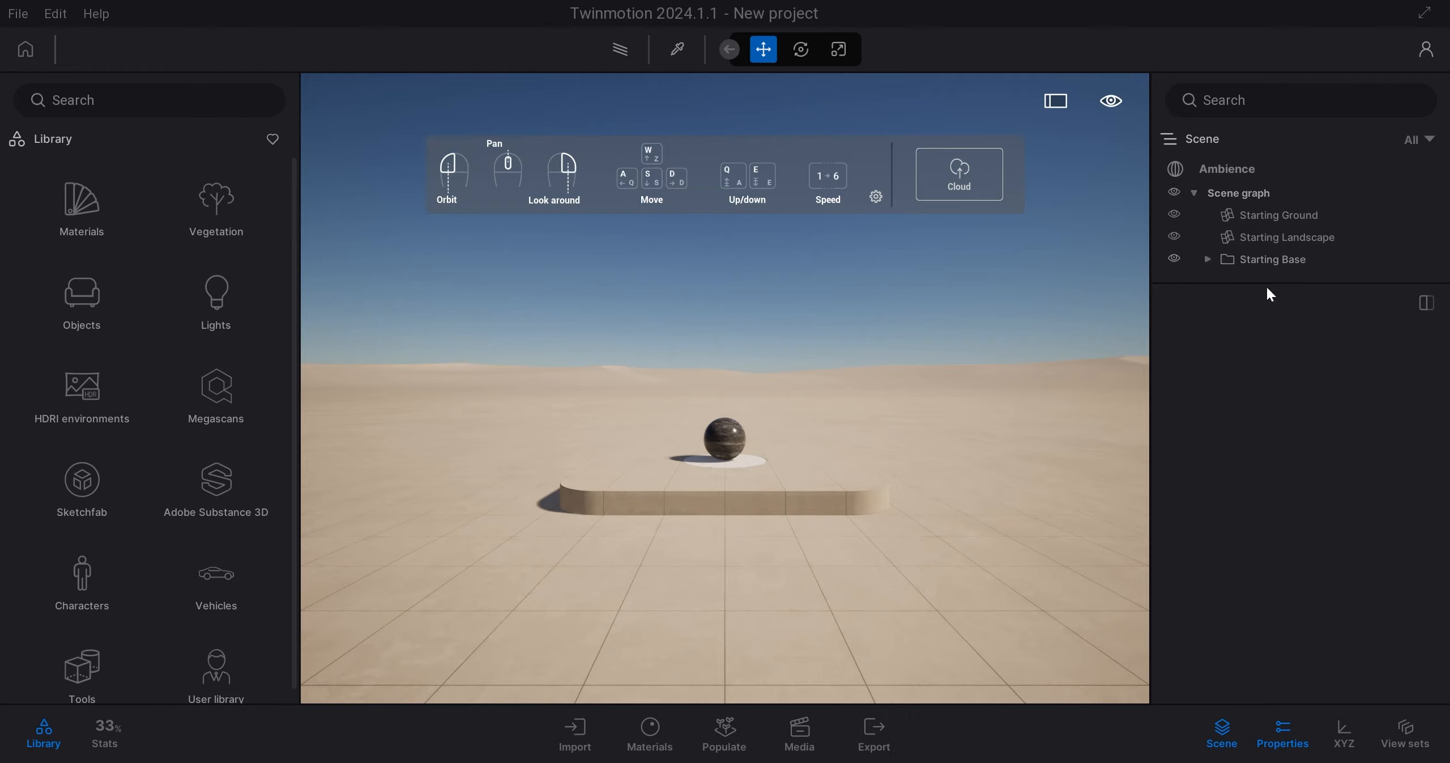
Step: Enlarge the scene graph area by shrinking the properties area beneath it
left_click_drag(1272, 284, 1306, 607)
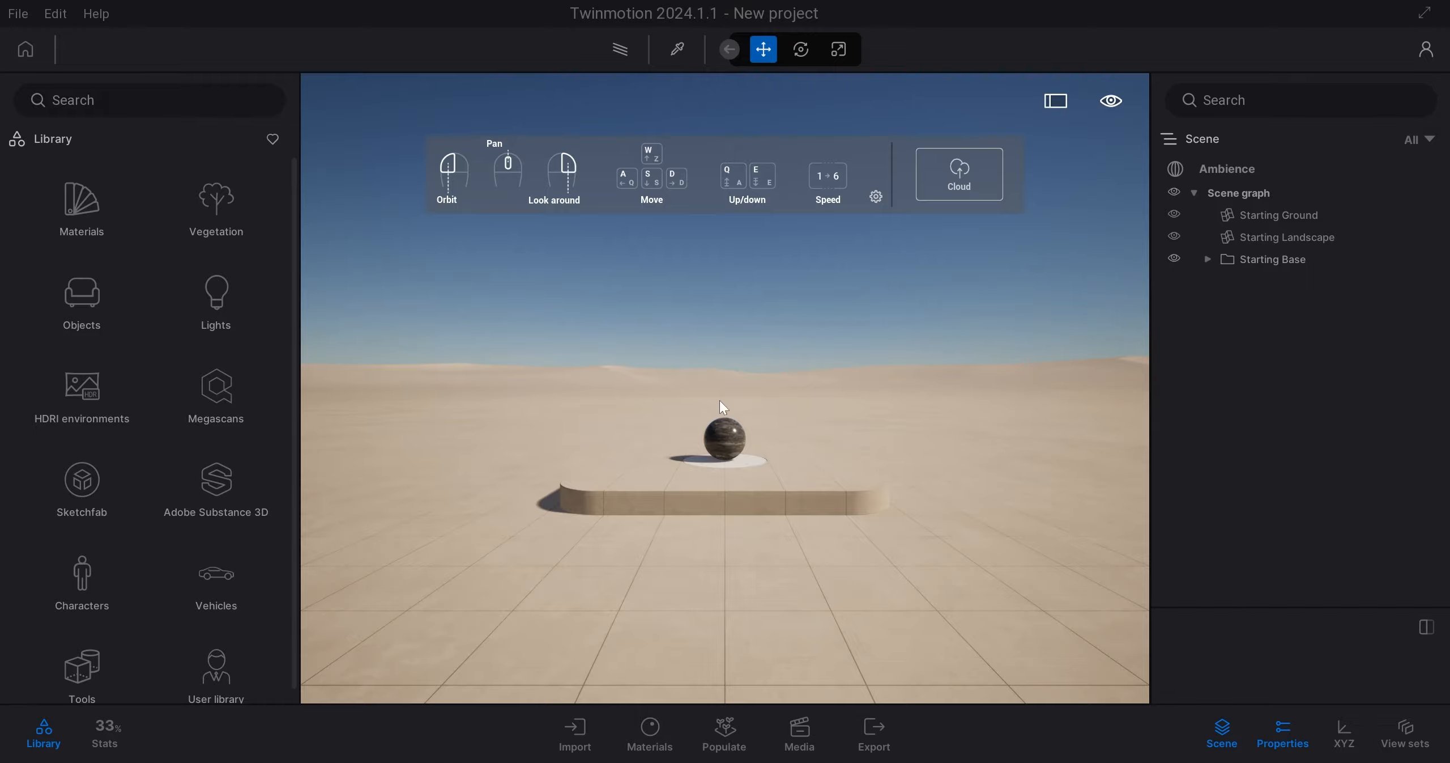
right_click_drag(719, 400, 1112, 384)
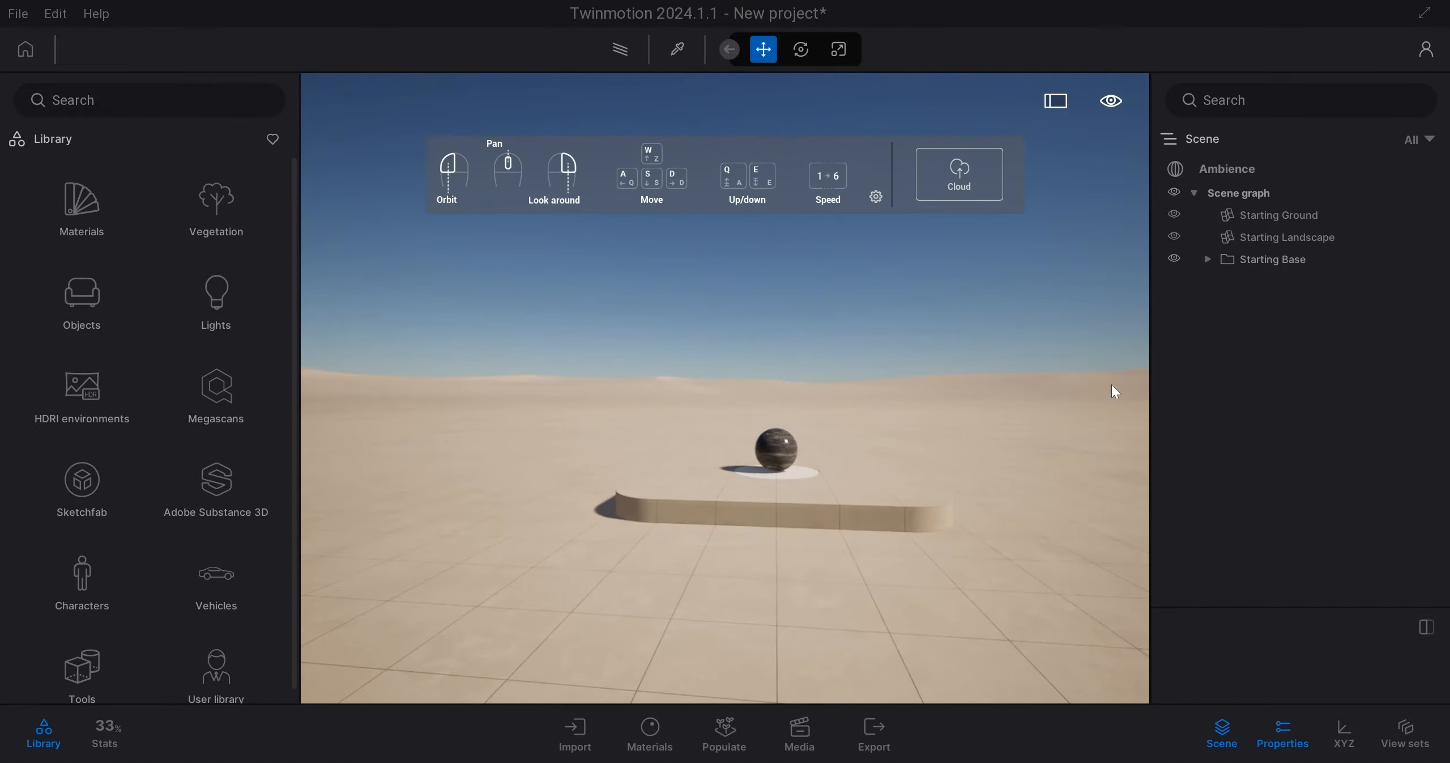
Step: Delete the Starting Ground from the scene to see its effect, and undo the deletion
left_click(1330, 217)
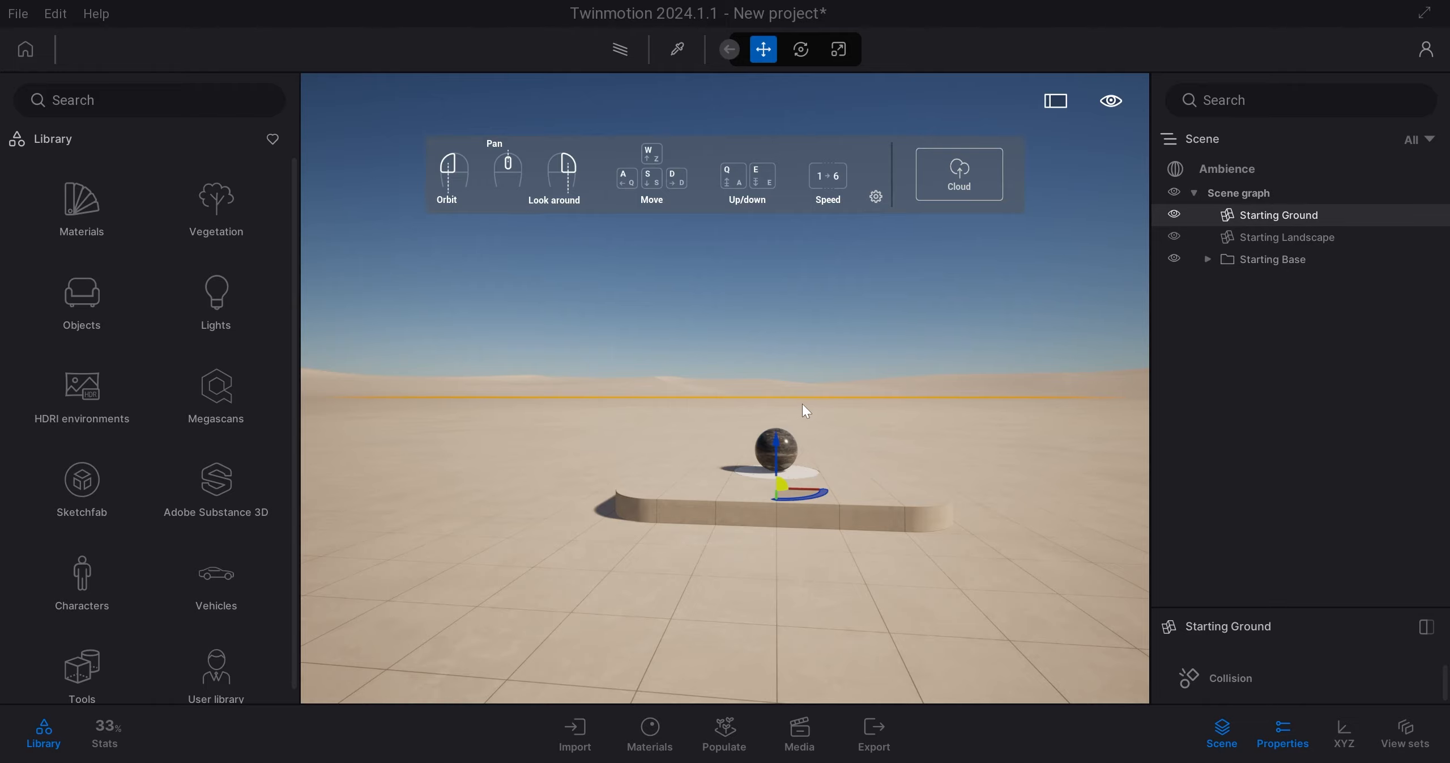
right_click_drag(899, 438, 850, 457)
key("q")
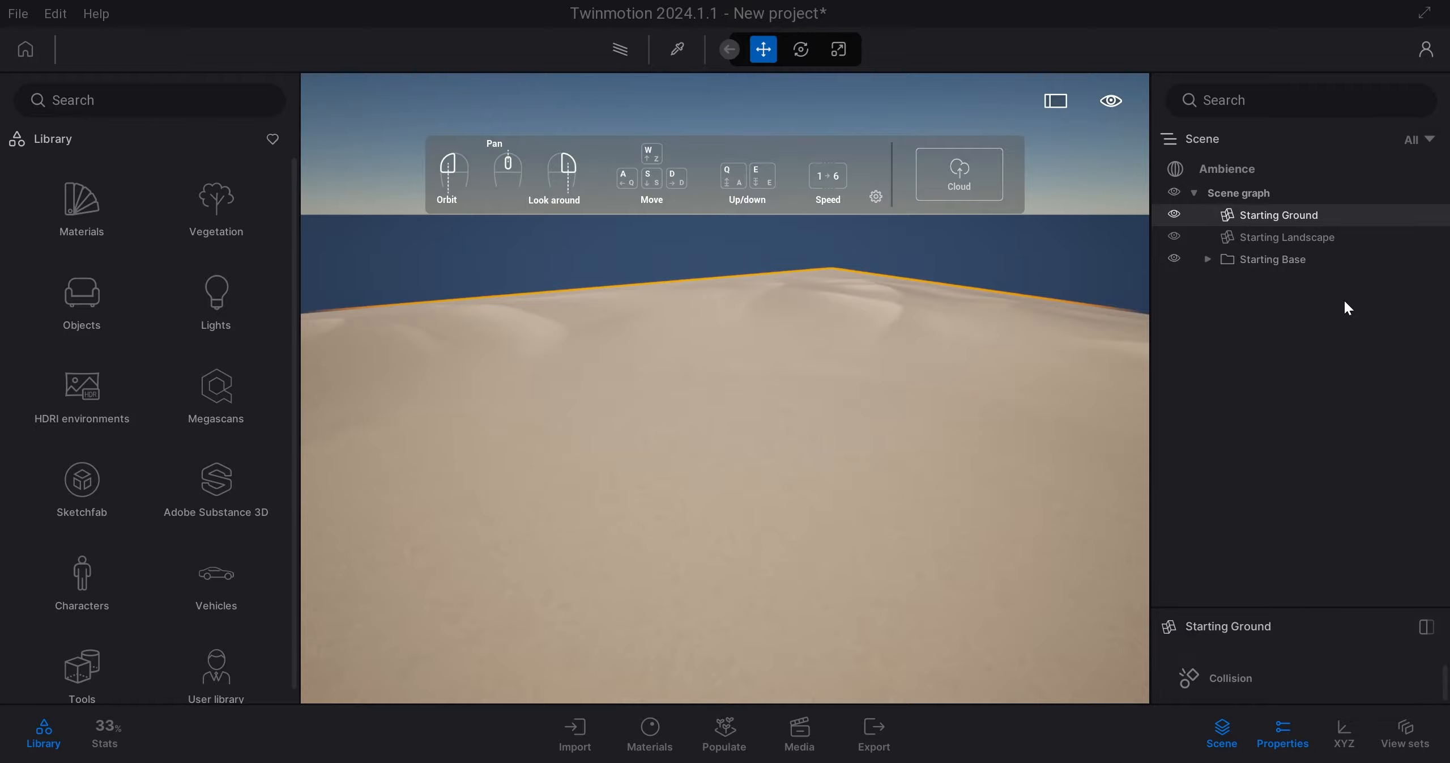
key("Delete")
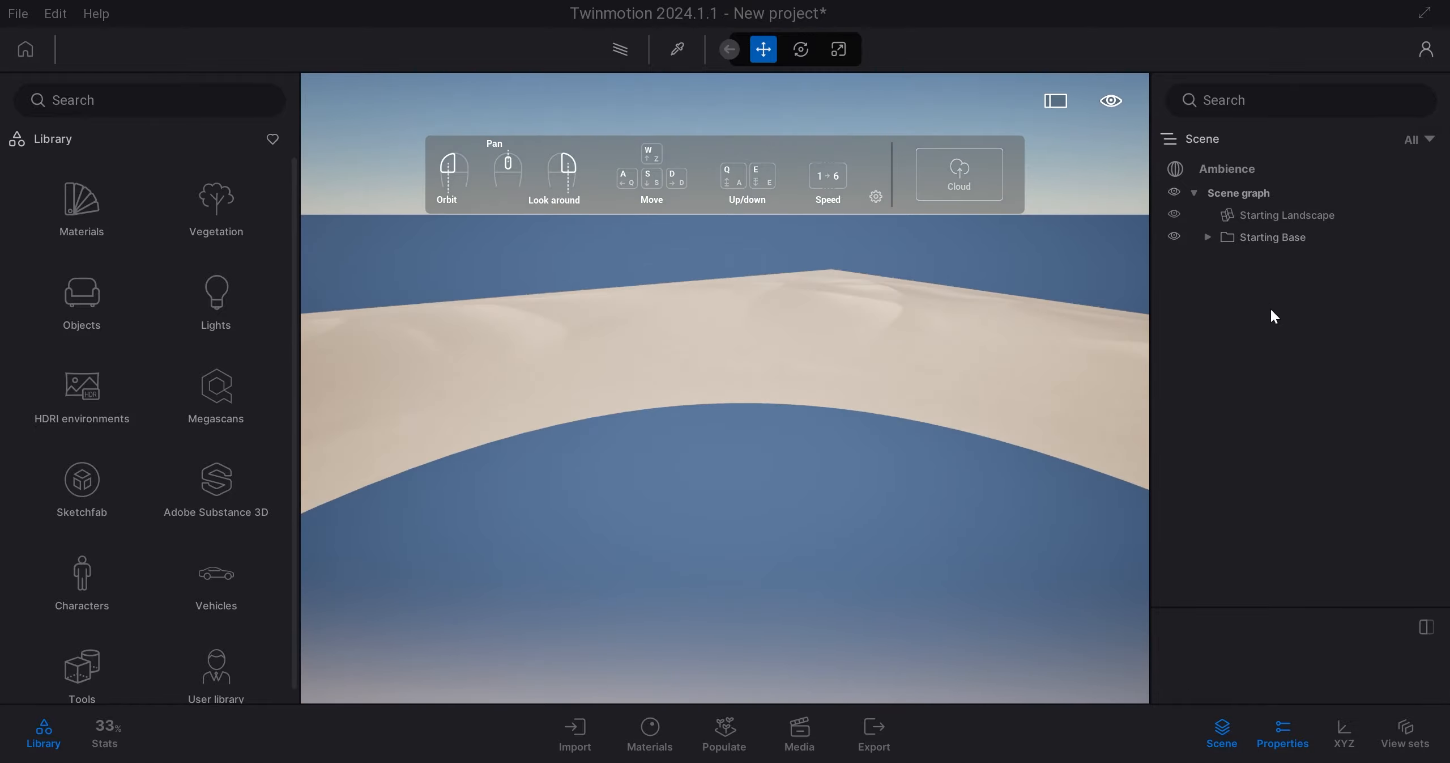
mouse_move(1067, 399)
right_mouse_down()
mouse_move(1059, 482)
mouse_move(1028, 396)
mouse_move(1072, 404)
right_mouse_up()
key("ctrl+z")
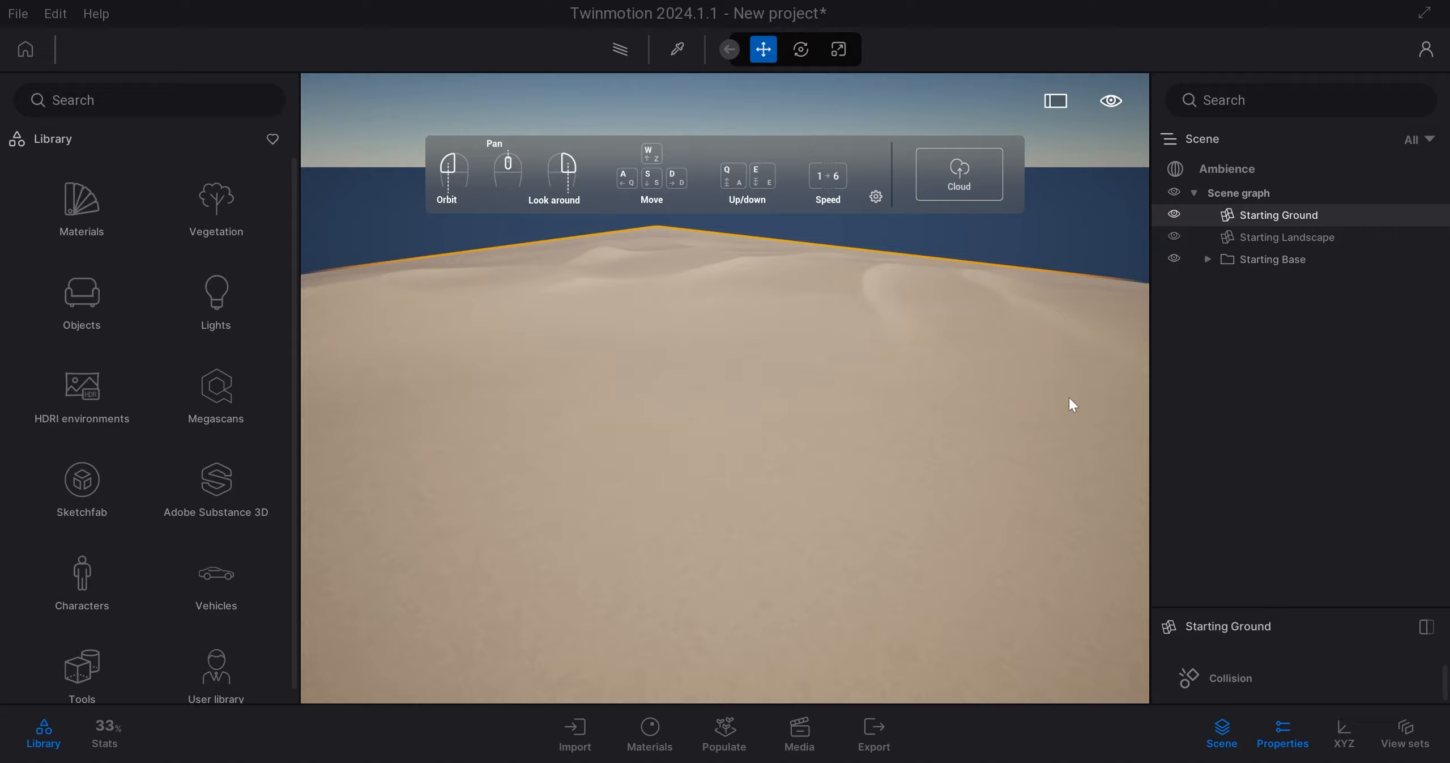
Step: Redo and undo the Starting Ground deletion twice, finishing with the object restored
key("ctrl+y")
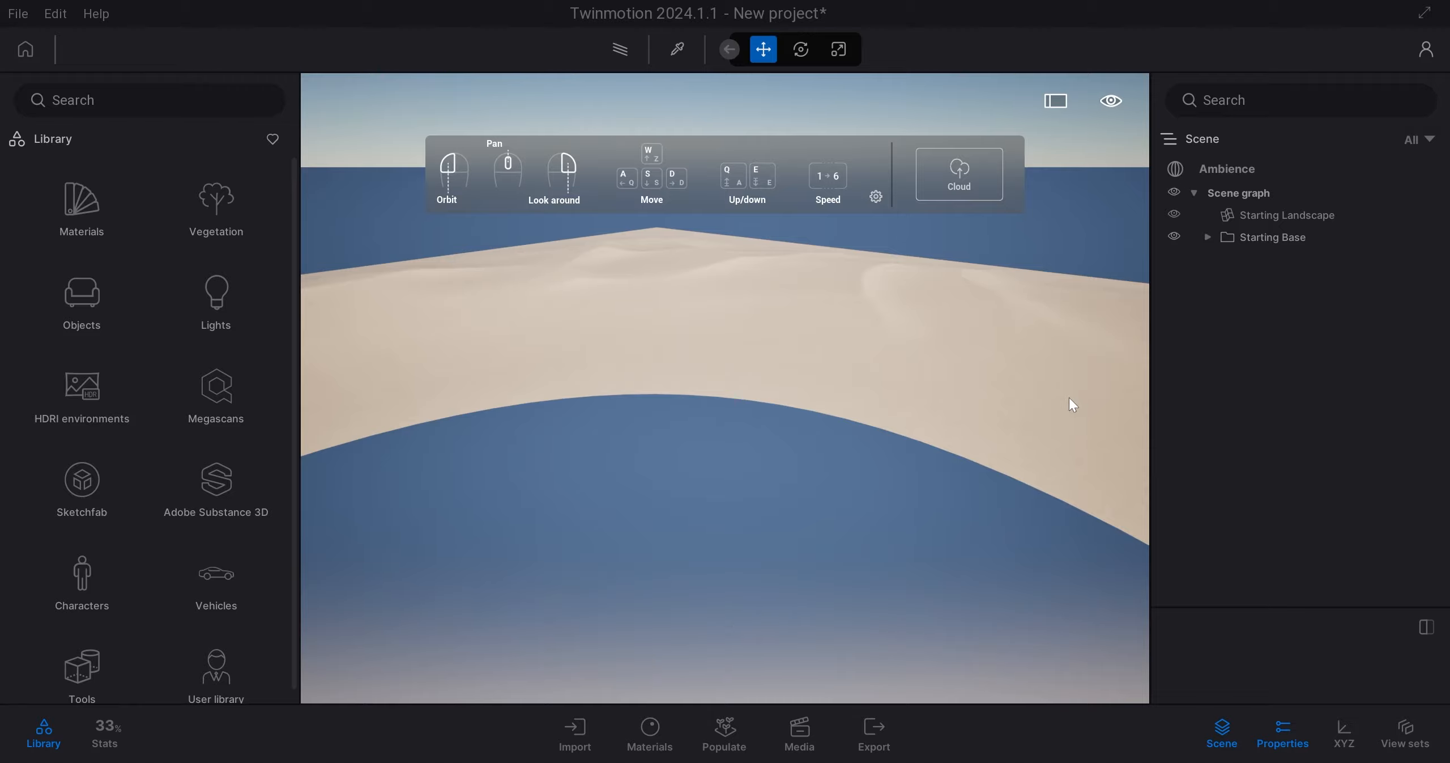
key("ctrl+z")
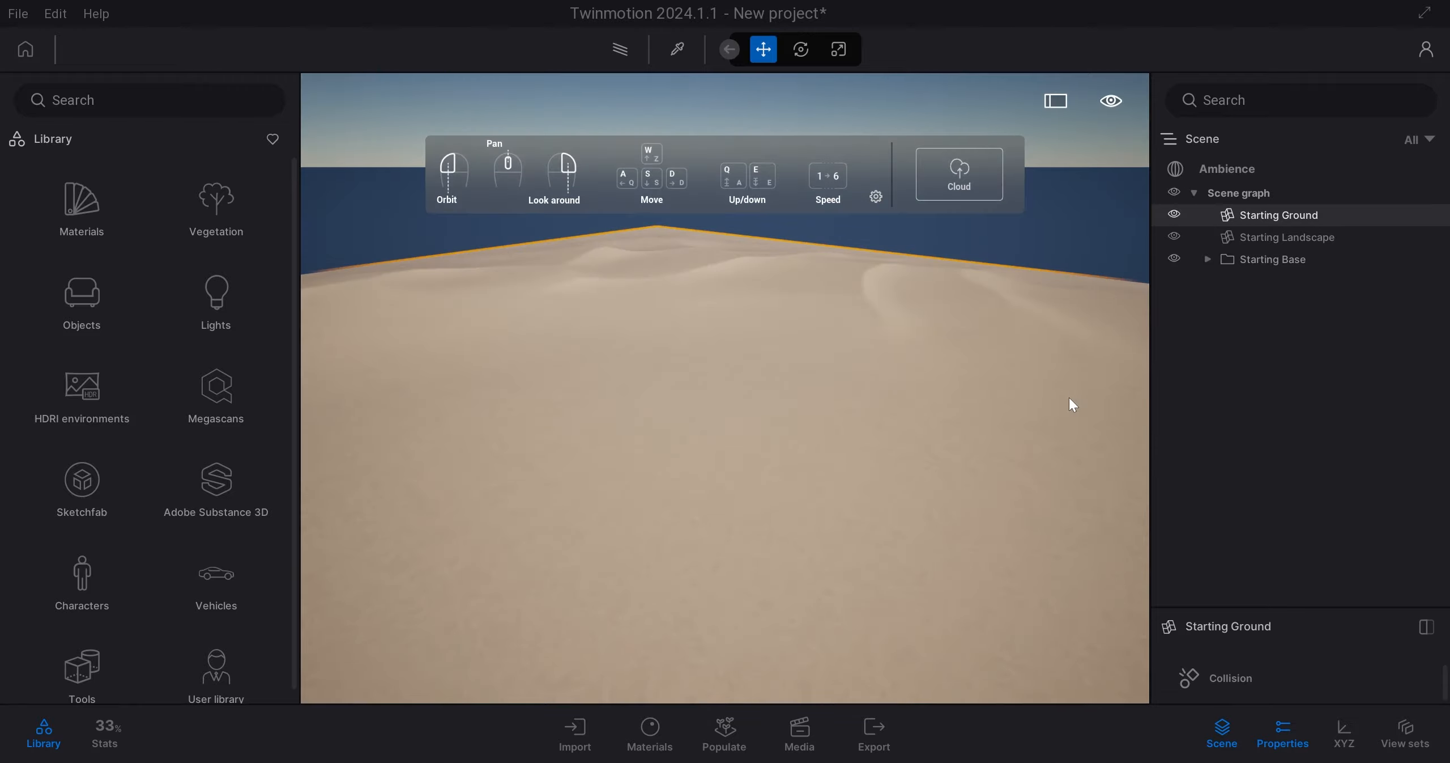
key("ctrl+y")
key("ctrl+z")
Step: Delete the Starting Landscape from the scene to see its effect, and undo the deletion
left_click(1326, 237)
right_click_drag(789, 392, 886, 409)
key("Delete")
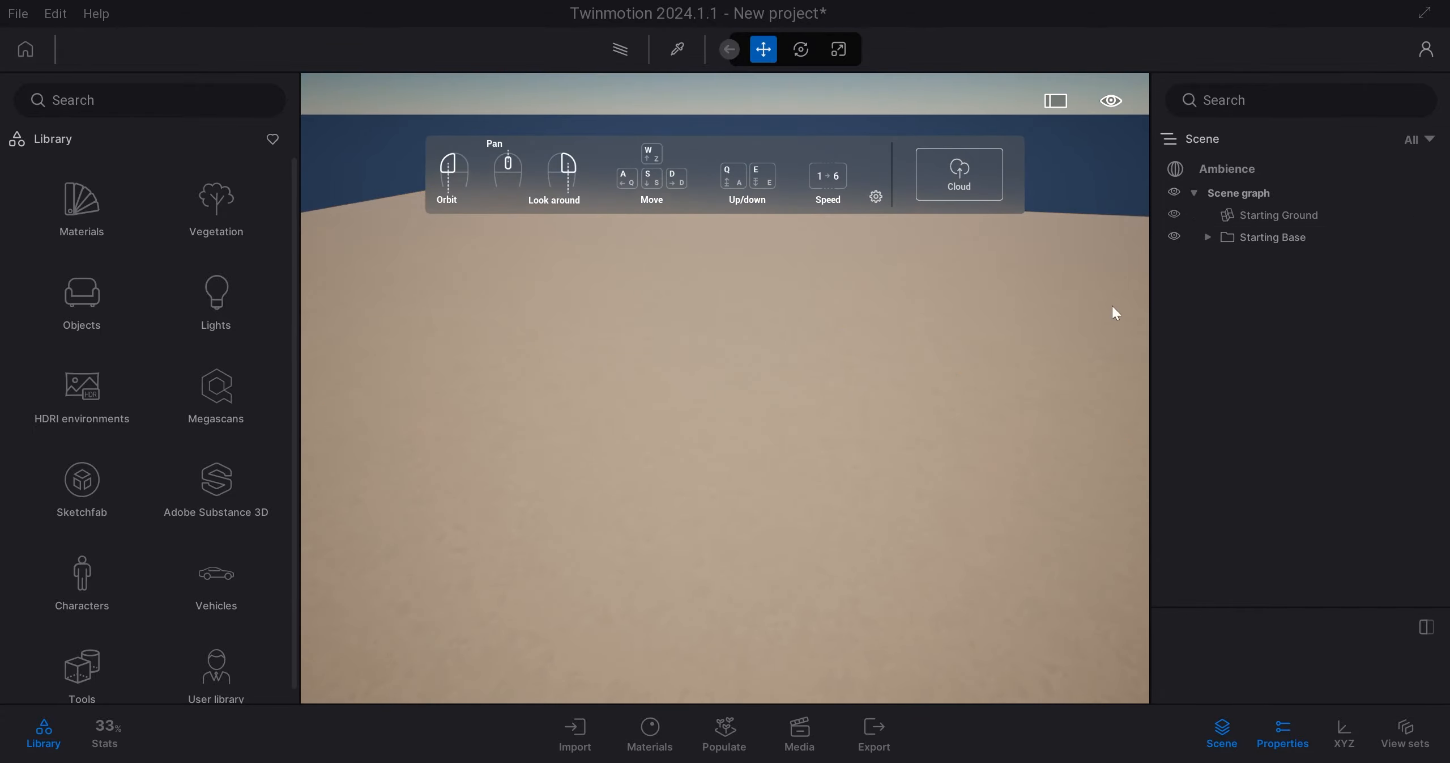
right_click_drag(968, 338, 971, 283)
key("ctrl+z")
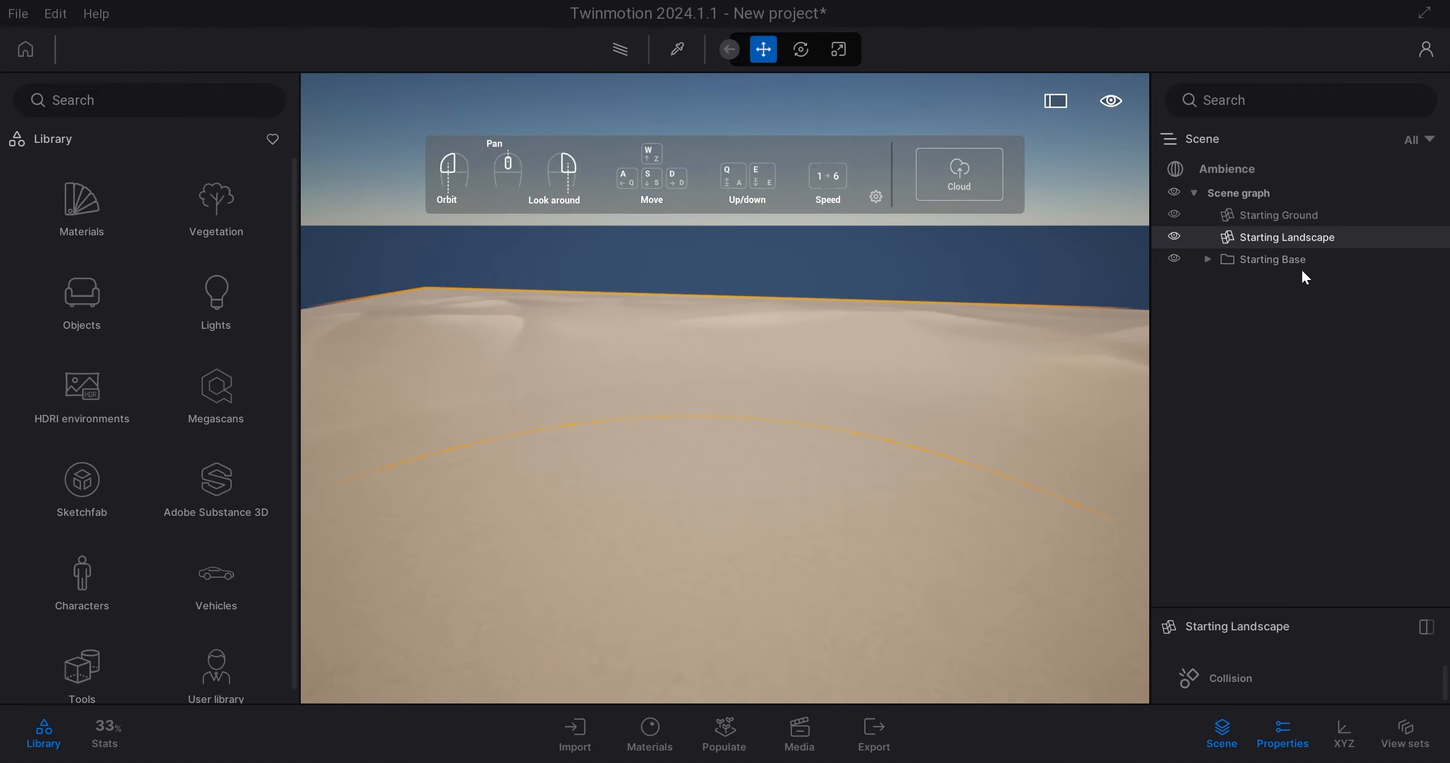
Step: Delete the Starting Ground object from the scene graph
left_click(1270, 194)
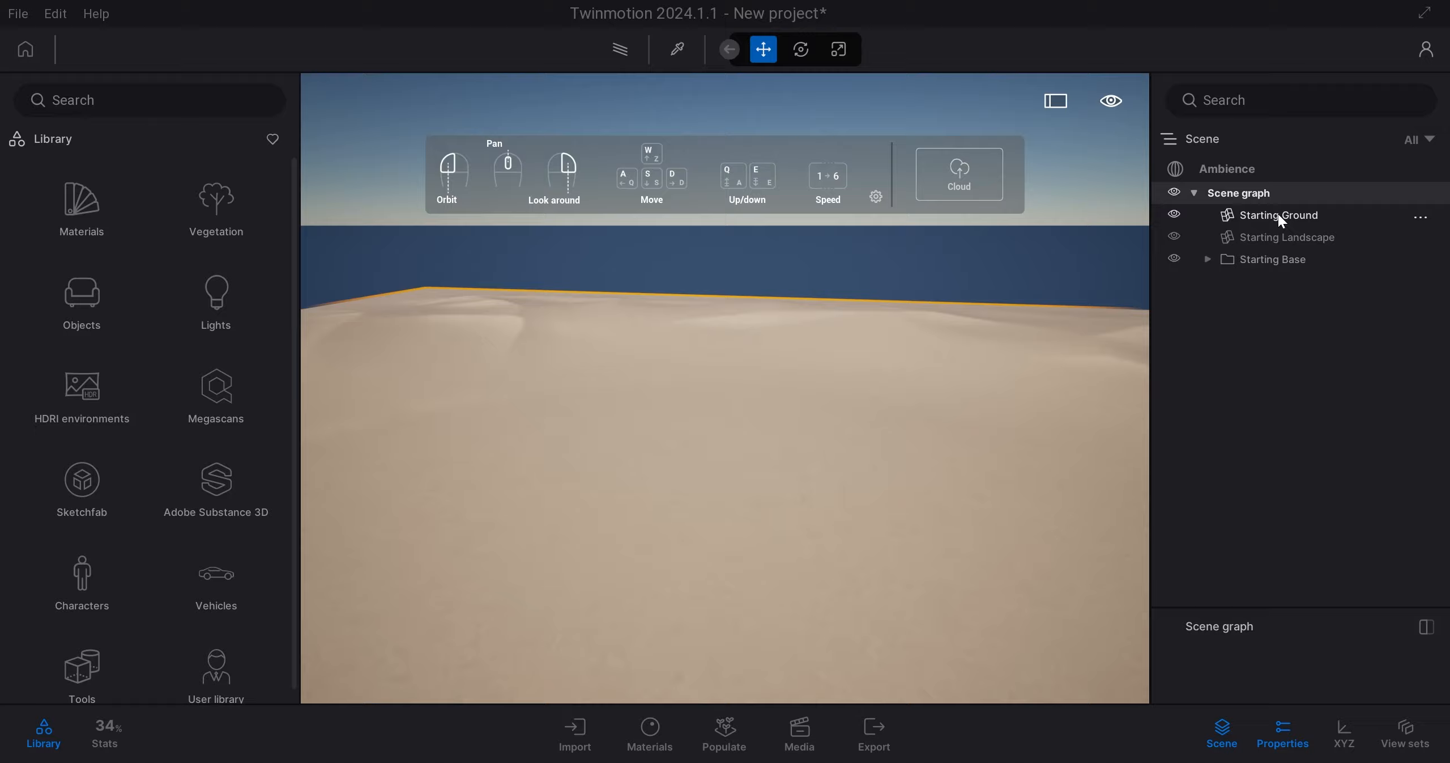
left_click(1282, 219)
key("Delete")
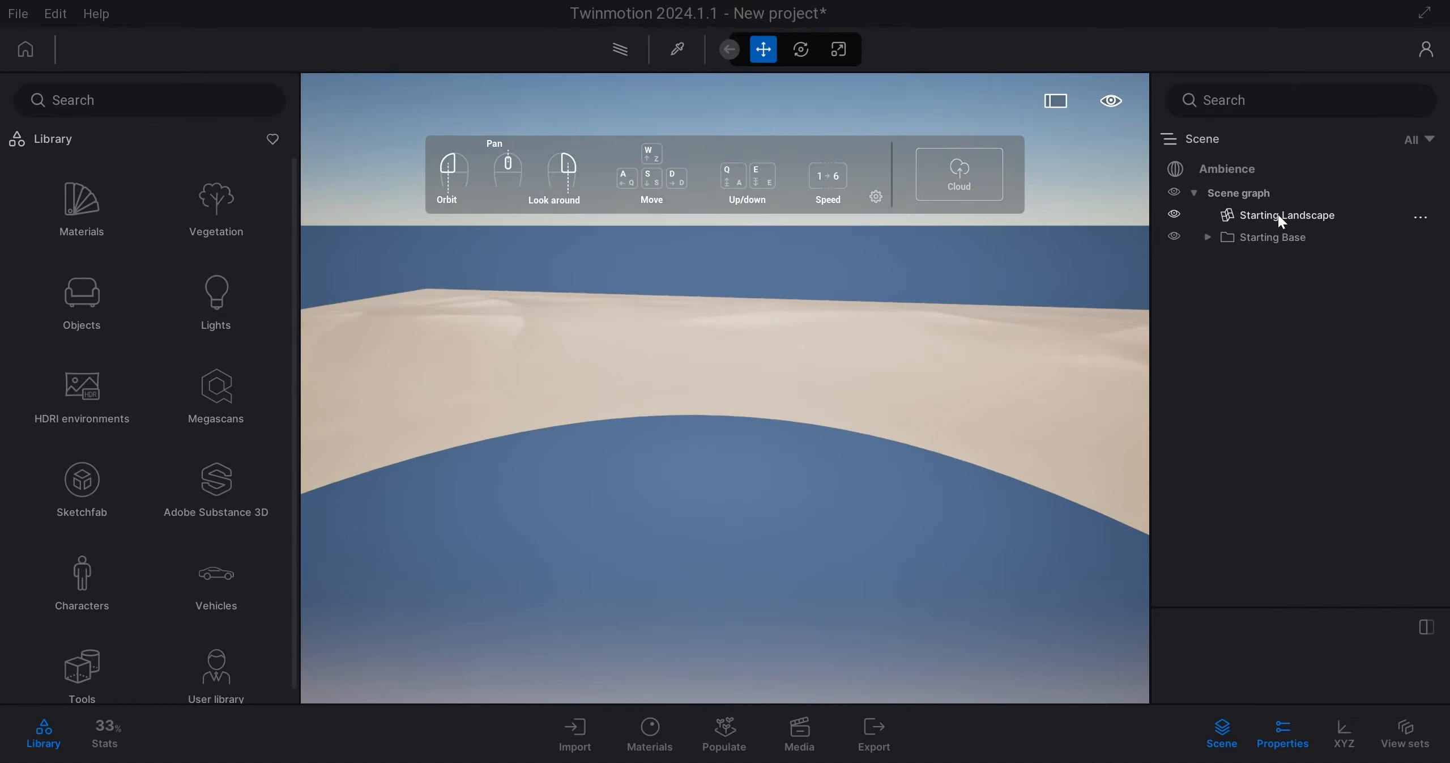
Step: Delete the Starting Landscape and the Starting Base folder from the scene graph
left_click(1279, 215)
key("Delete")
left_click(1279, 215)
key("Delete")
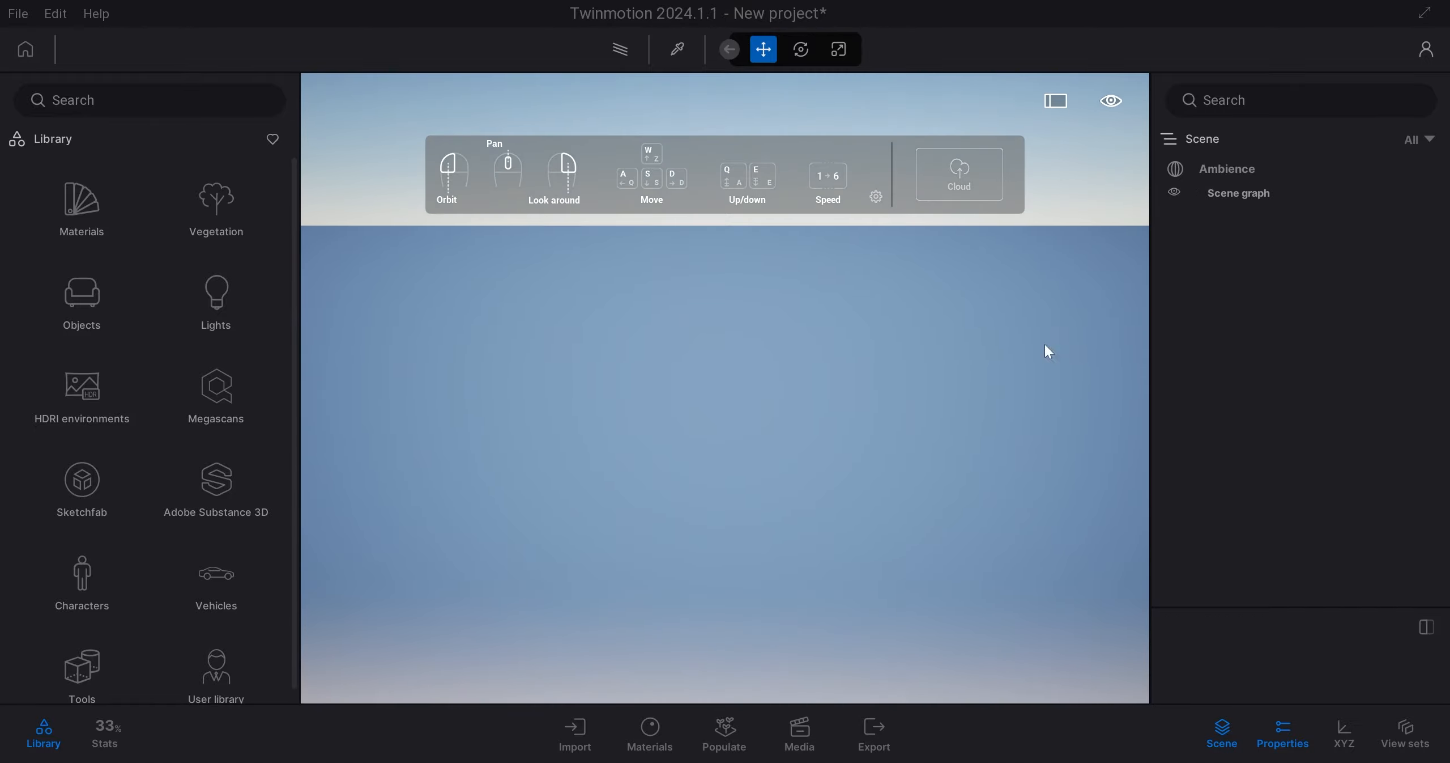
Step: Undo the deletions until the Starting Base, Starting Landscape and Starting Ground are all restored
key("ctrl+z")
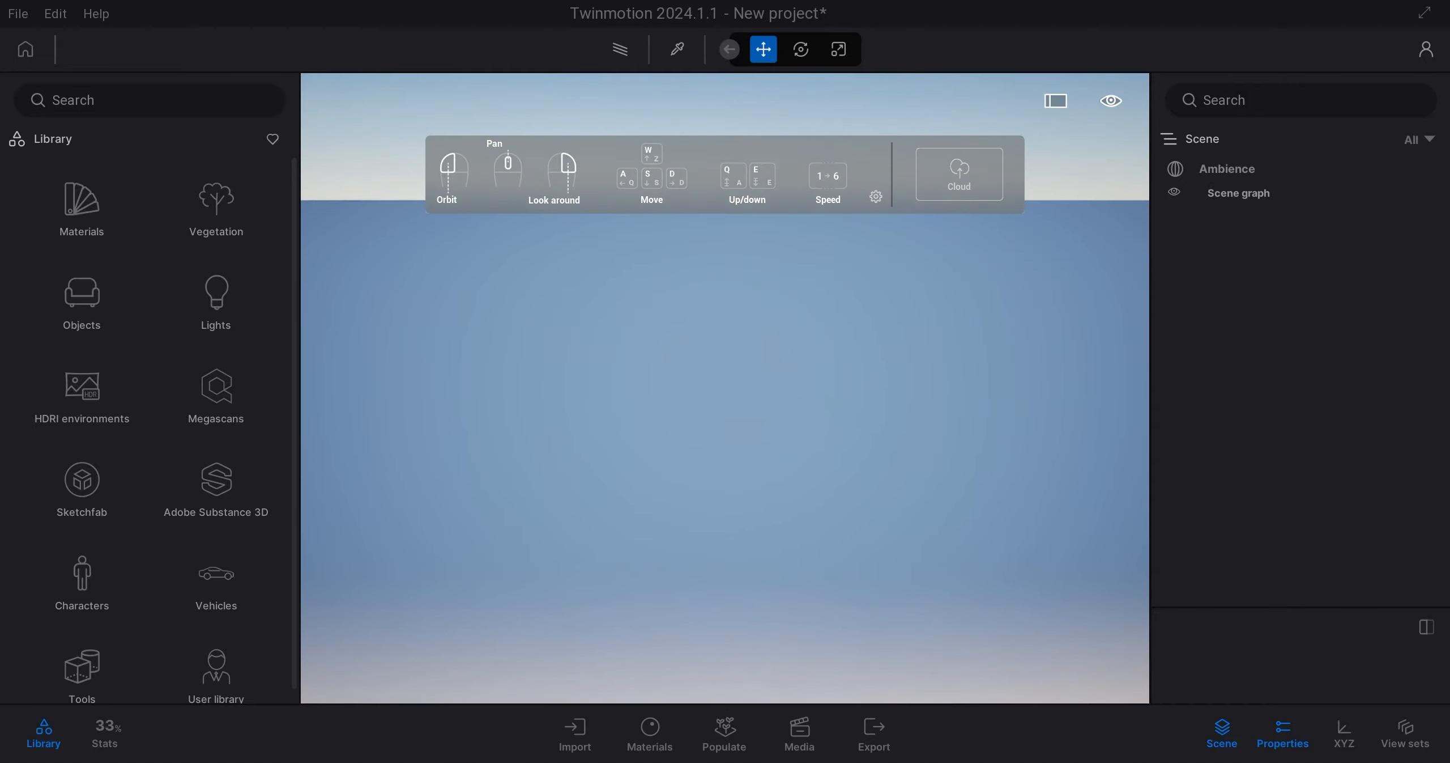
key("ctrl+z")
key("ctrl+z")
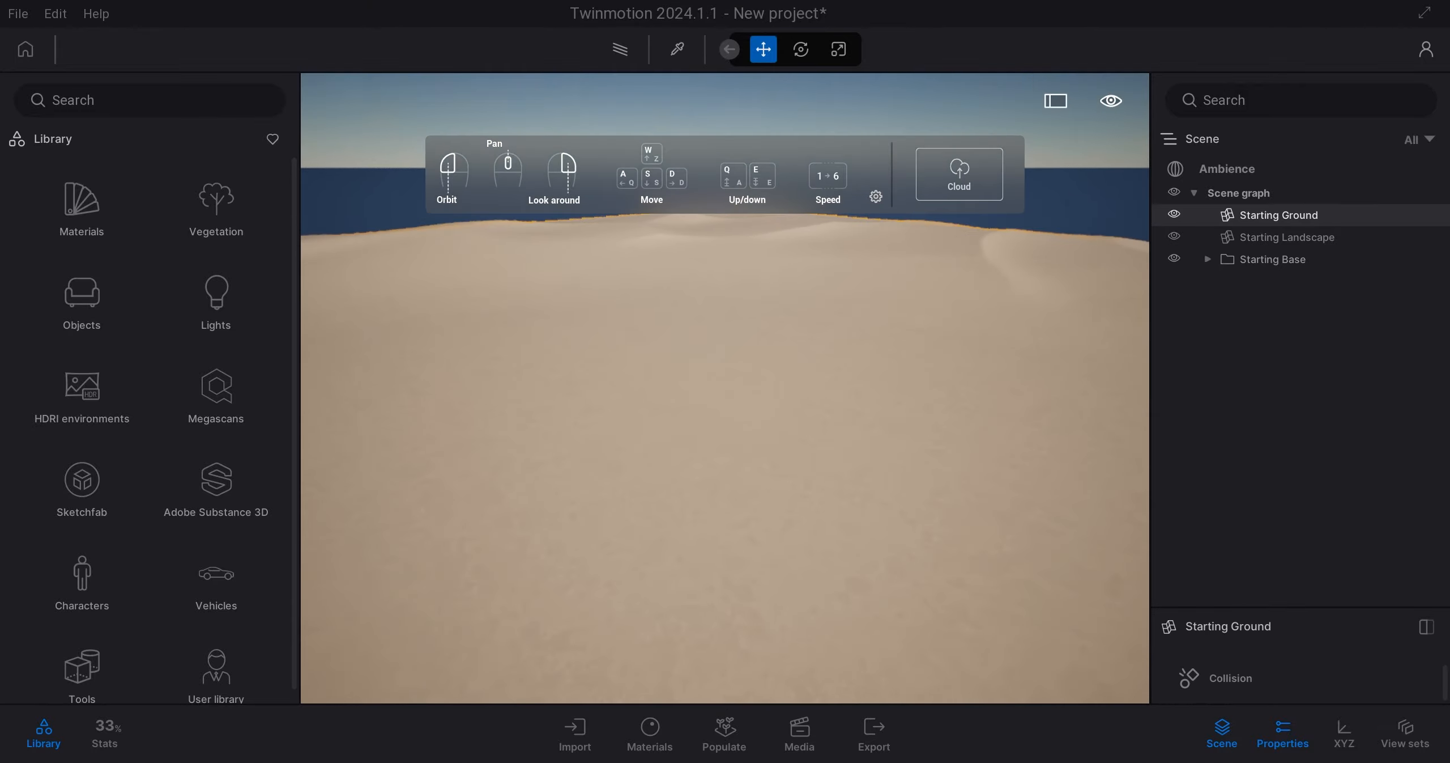
middle_click_drag(643, 466, 642, 414)
mouse_move(643, 466)
left_mouse_down()
mouse_move(646, 369)
mouse_move(646, 465)
left_mouse_up()
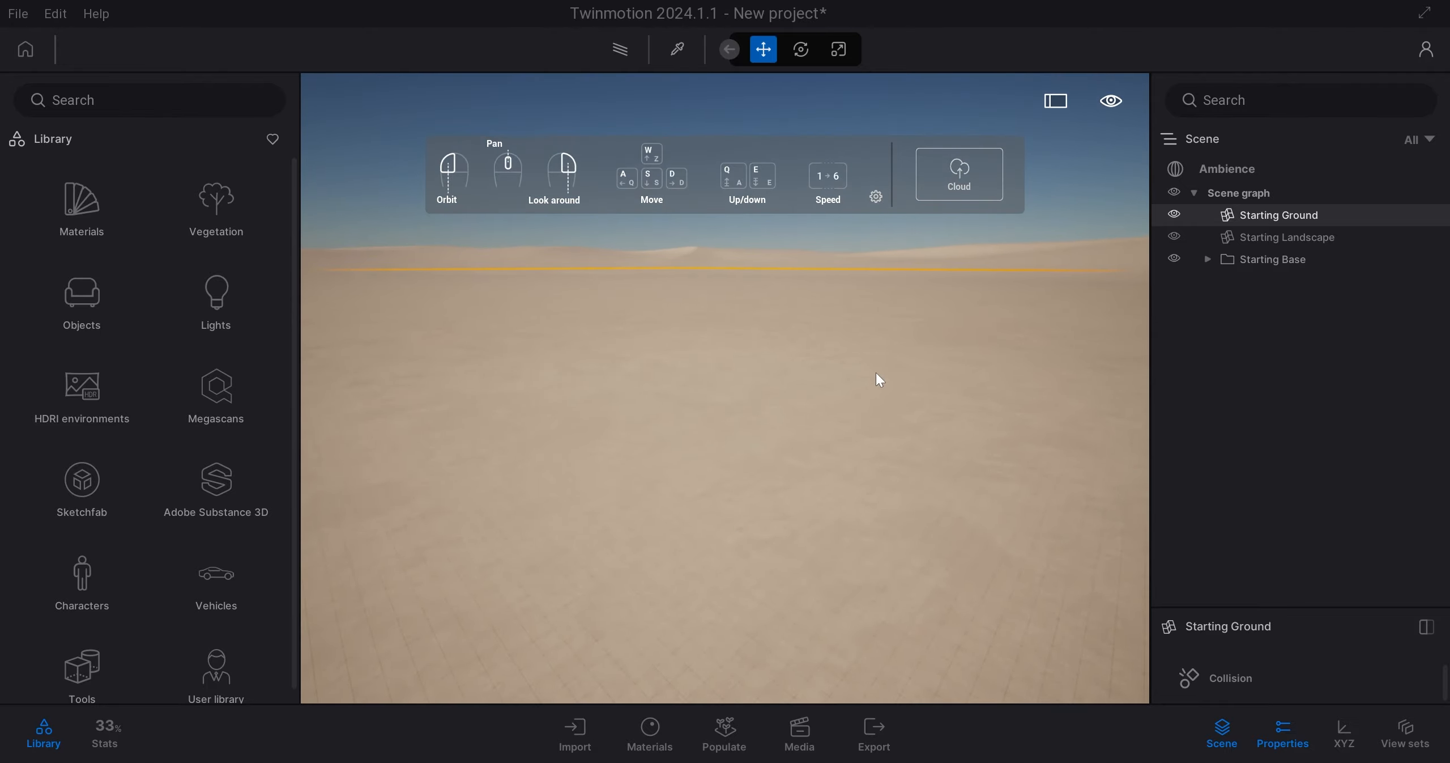
Step: Place a Box 10m from the library's object primitives on the Starting Ground and move it a short distance across the surface
left_click(78, 311)
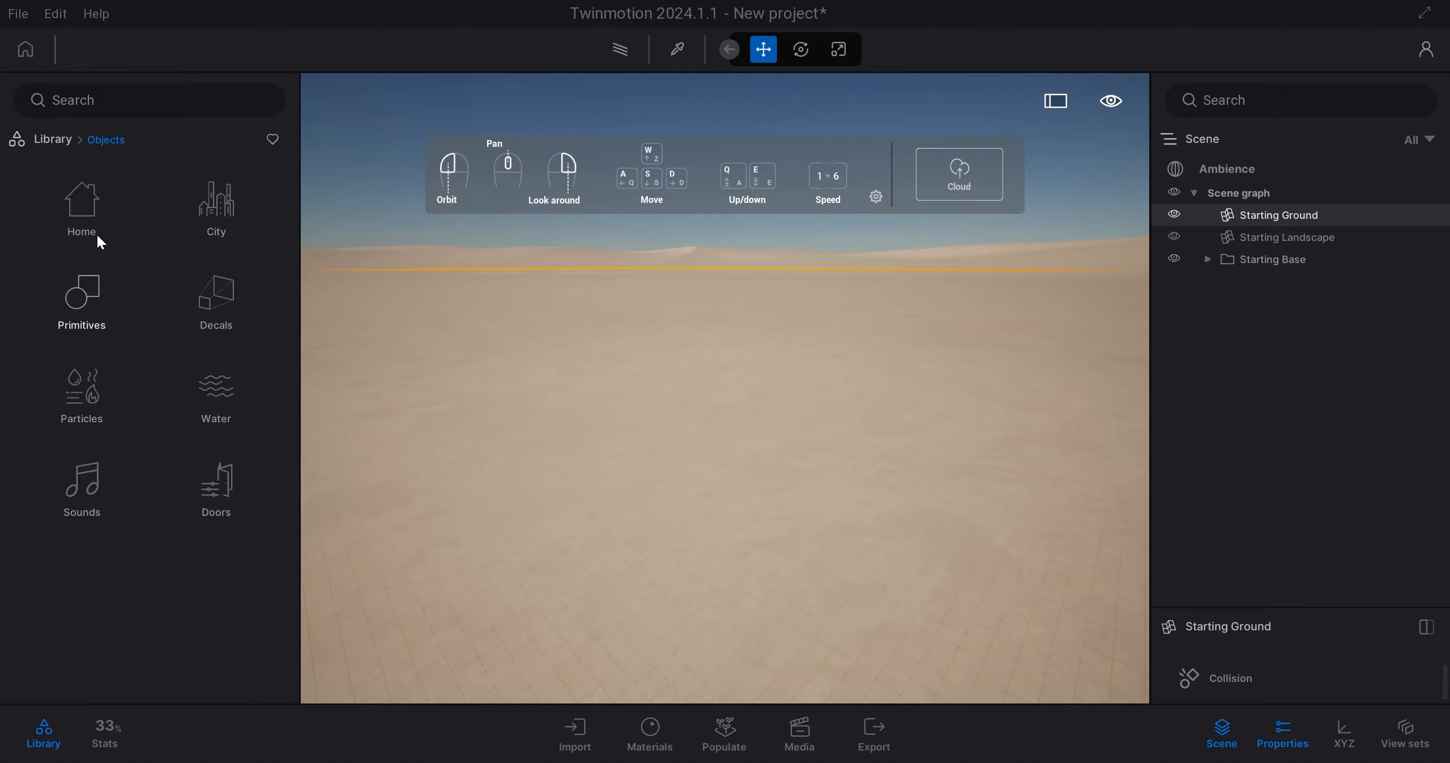
left_click(73, 300)
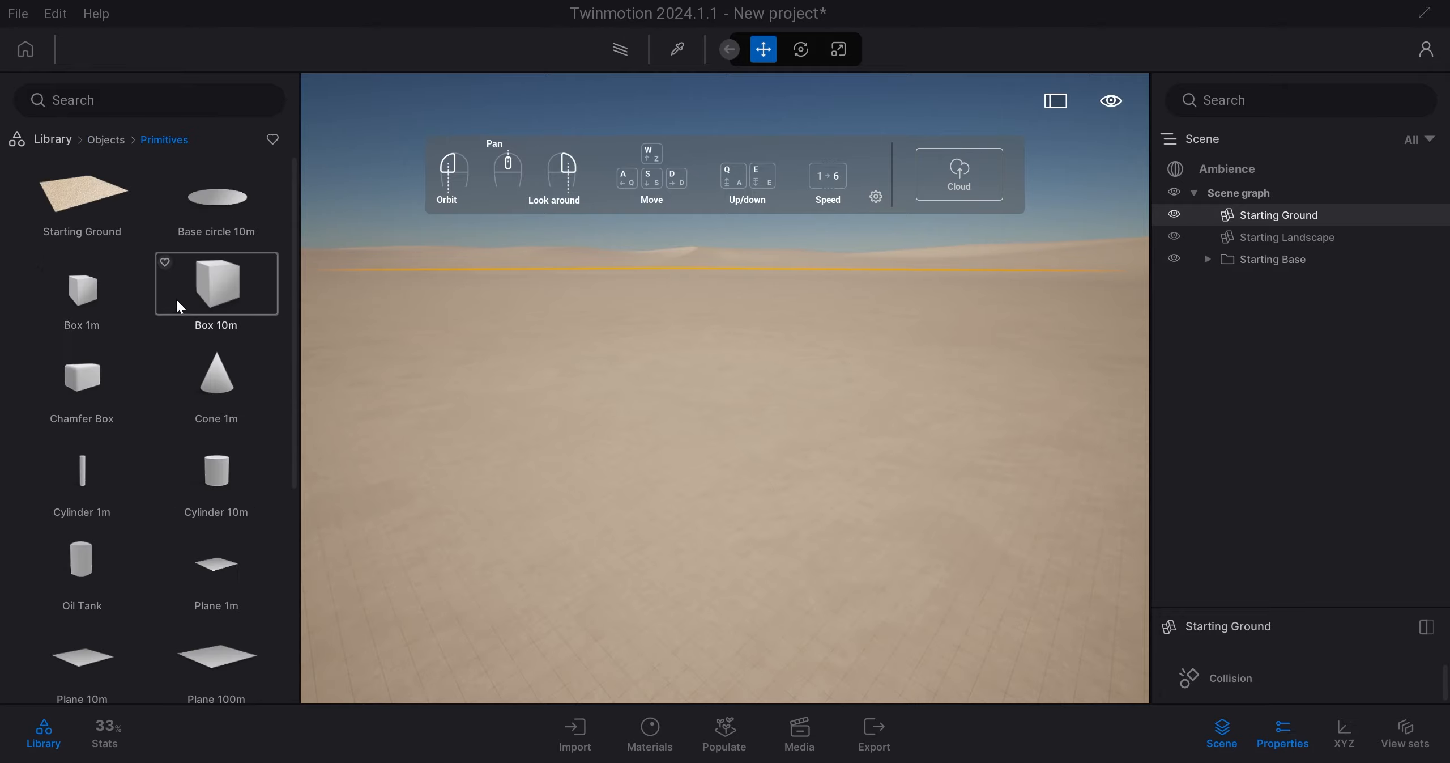
left_click_drag(177, 306, 737, 605)
right_click_drag(777, 546, 737, 558)
key("s")
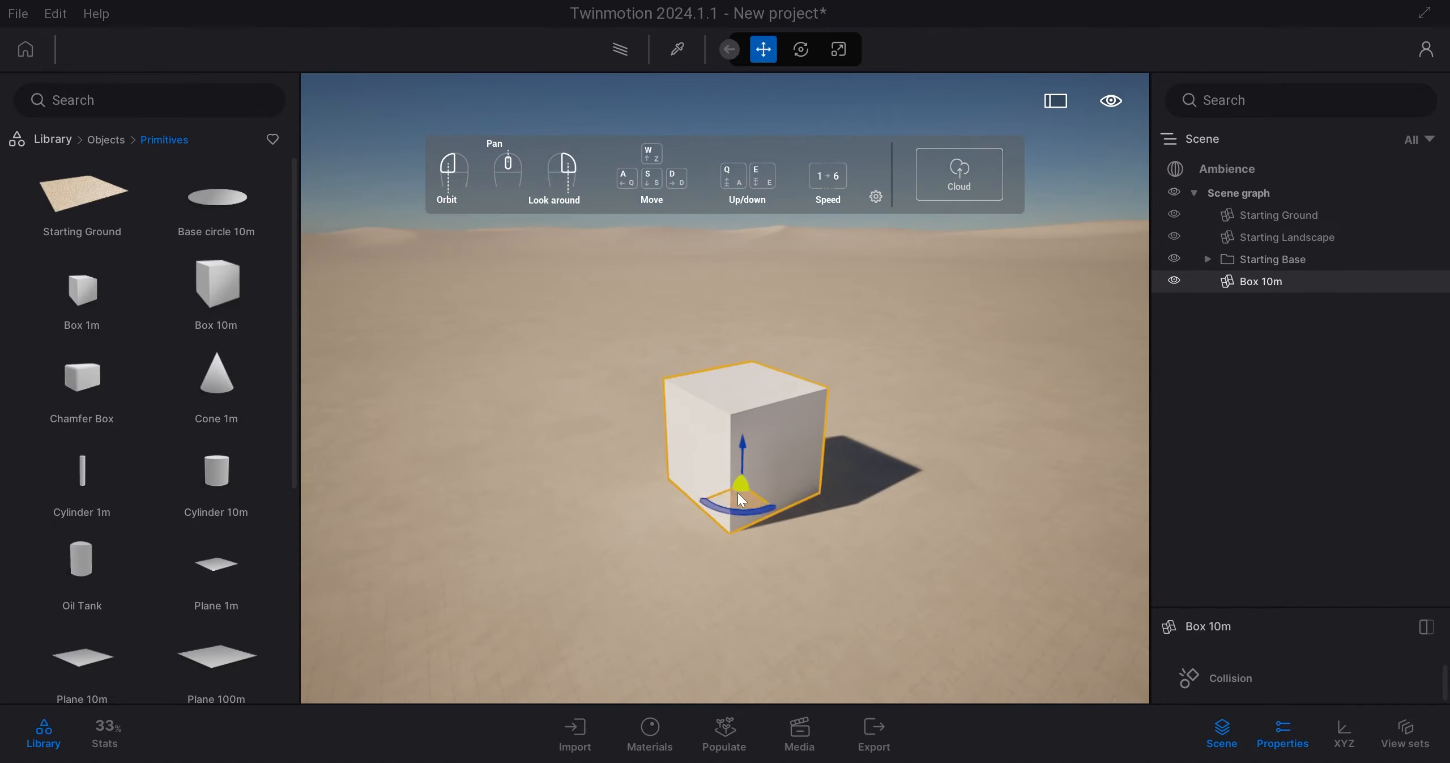
left_click_drag(737, 492, 830, 570)
Step: Delete the Starting Ground and move the box without it, and undo both changes
left_click(857, 607)
key("Delete")
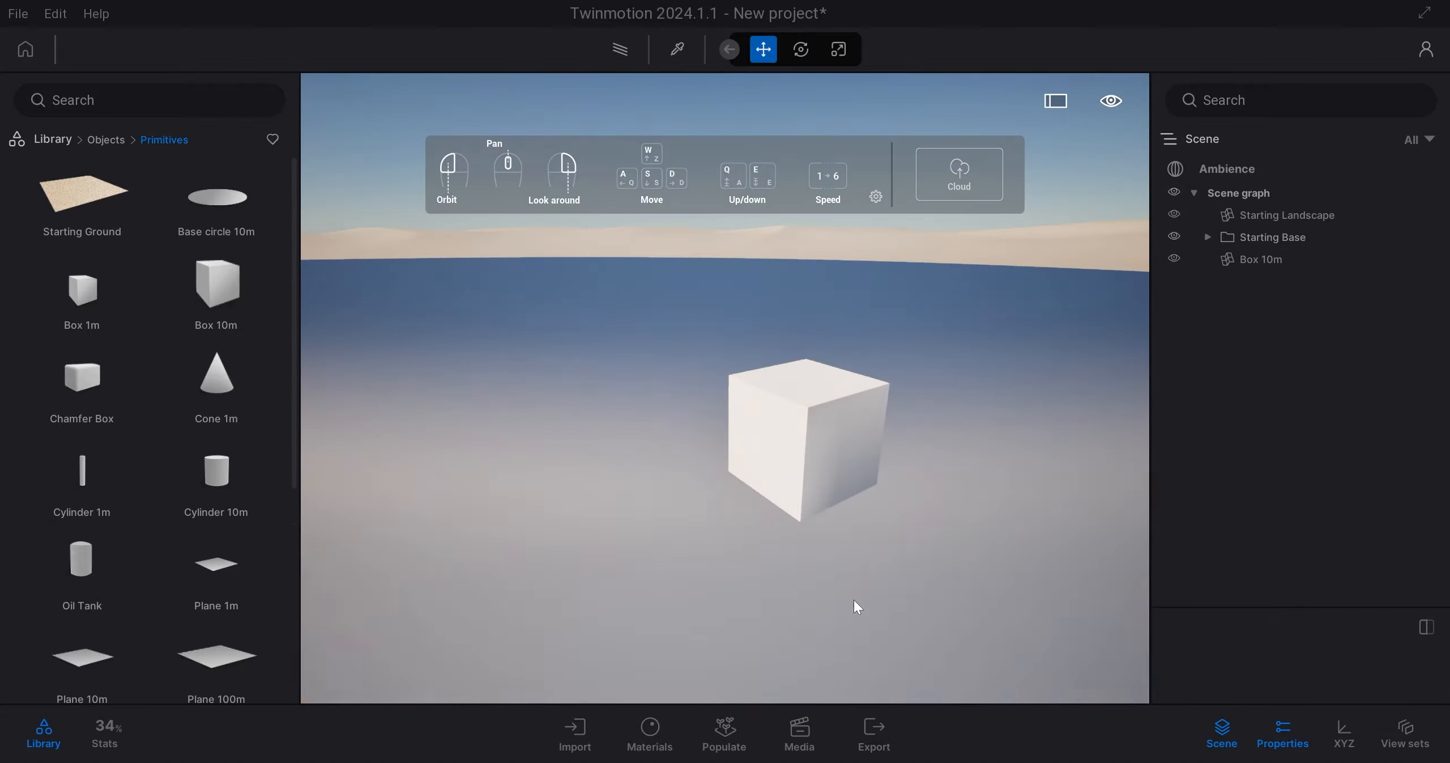
left_click(851, 490)
left_click_drag(782, 496, 740, 486)
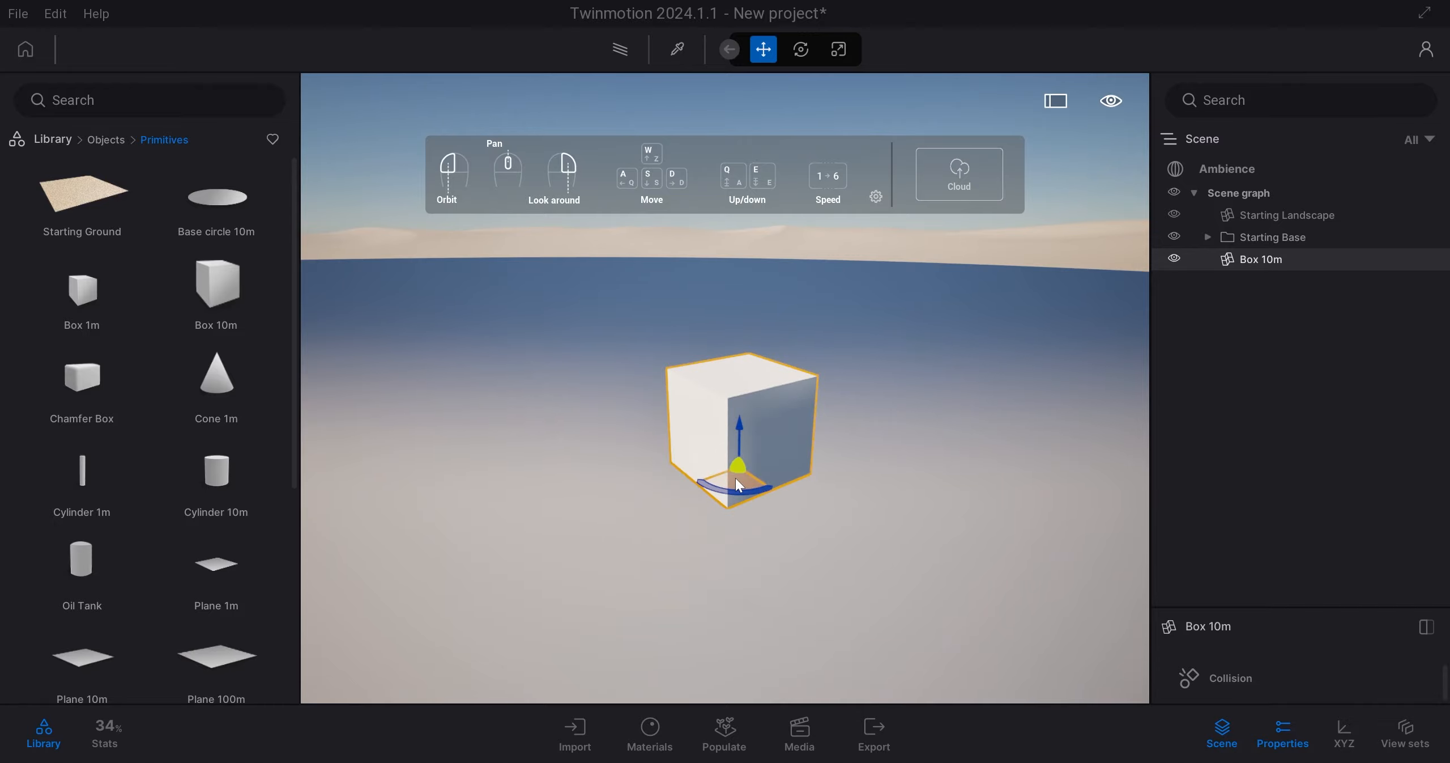
key("ctrl+z")
key("ctrl+z")
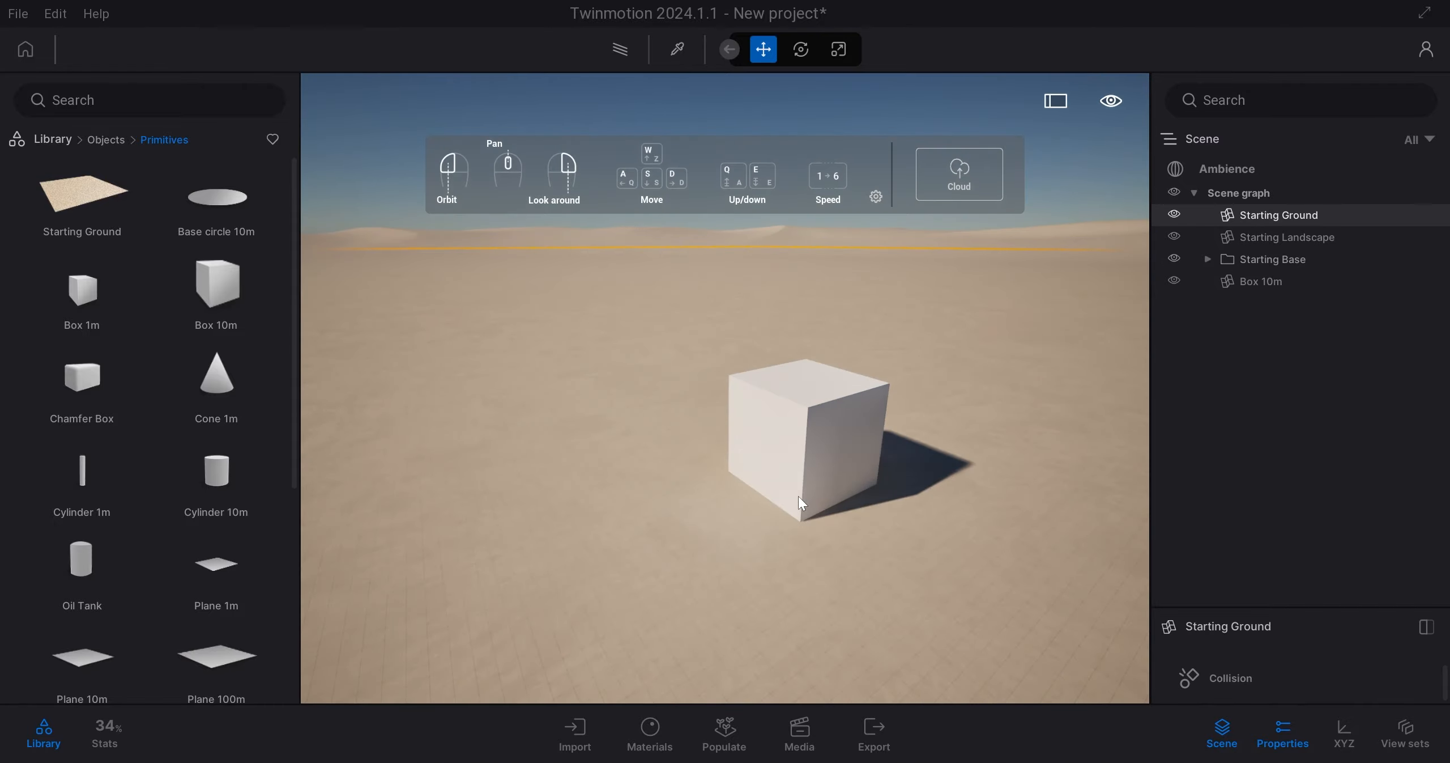
Step: Open the Ambience environment settings, enlarge their display area, and set the time of day to 20:11
left_click(1250, 179)
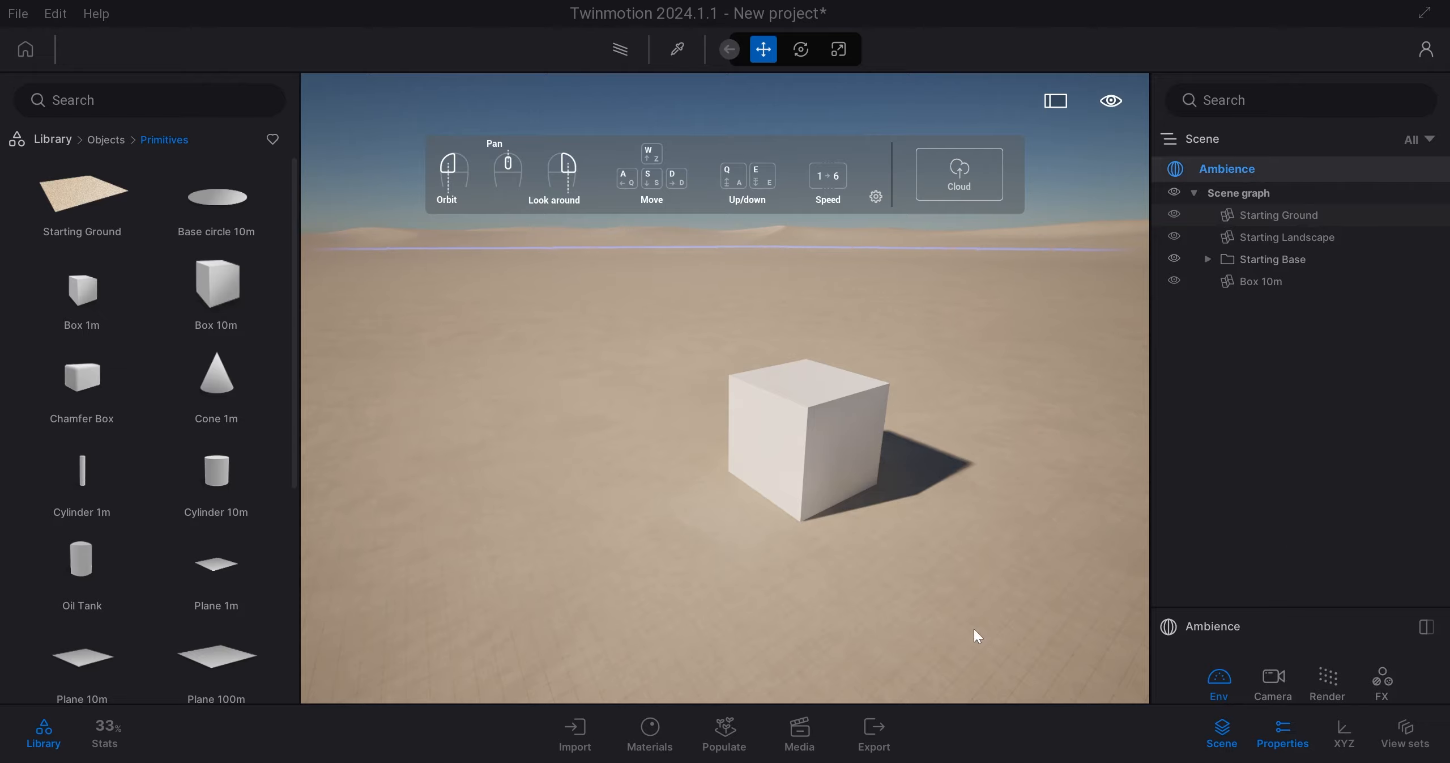
left_click_drag(1256, 608, 1304, 291)
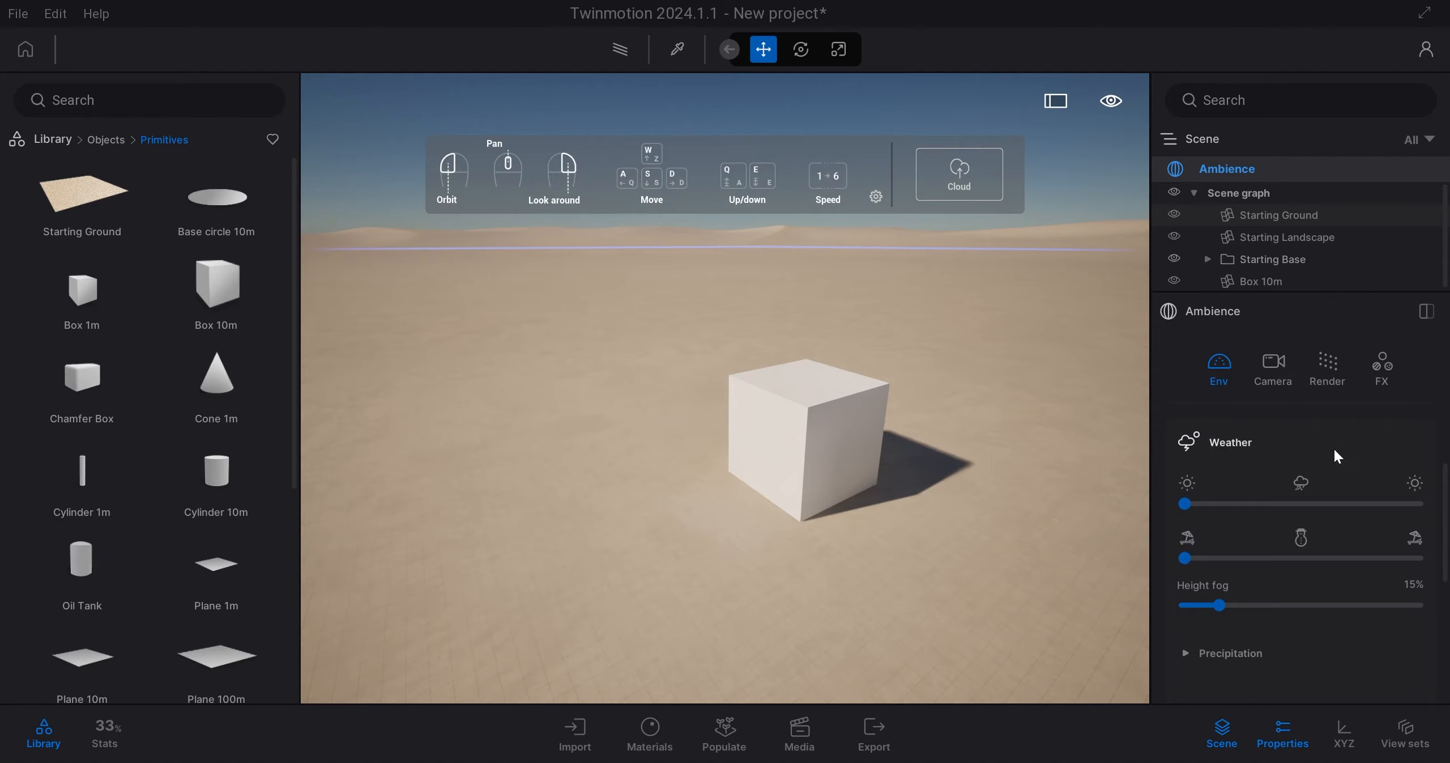
scroll(1336, 453, "up", 5)
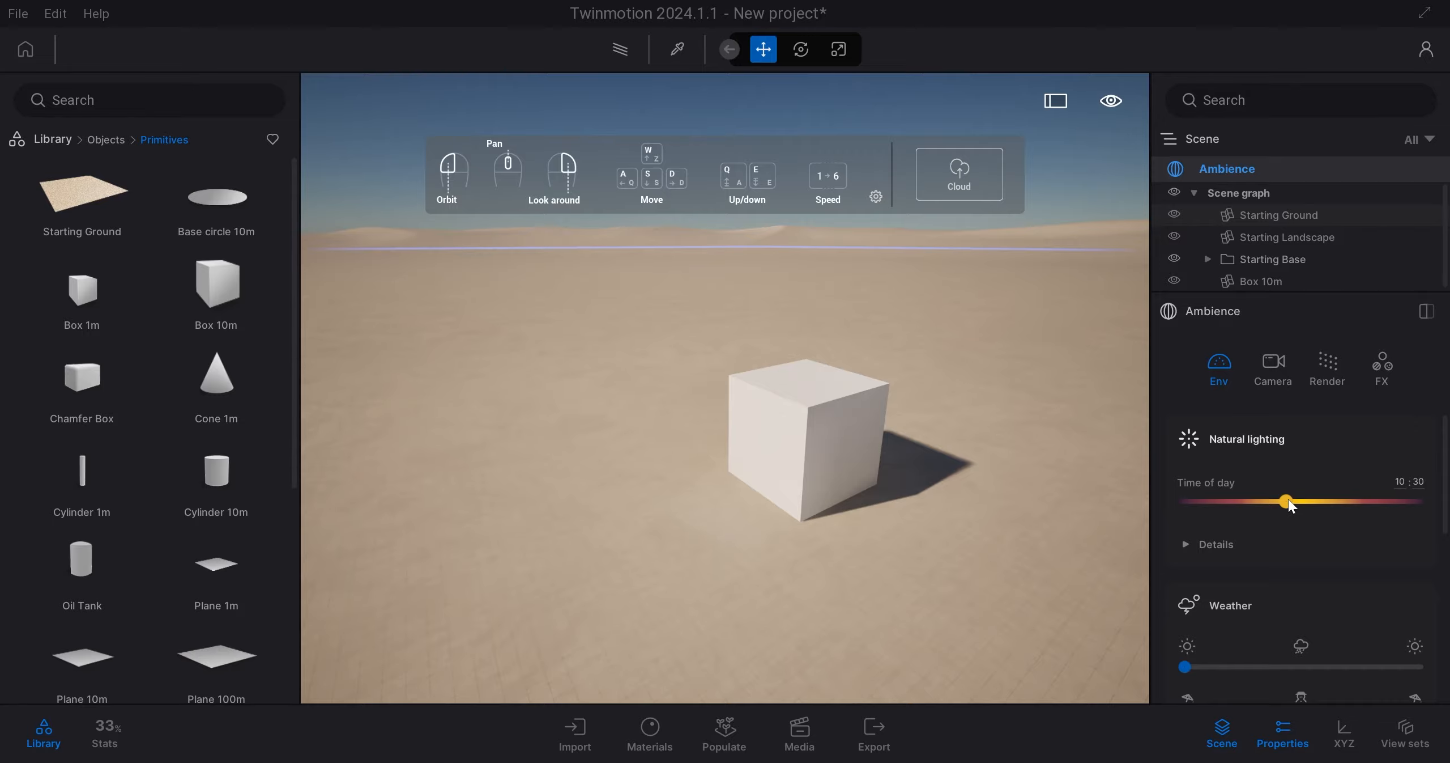
left_click_drag(1287, 500, 1392, 502)
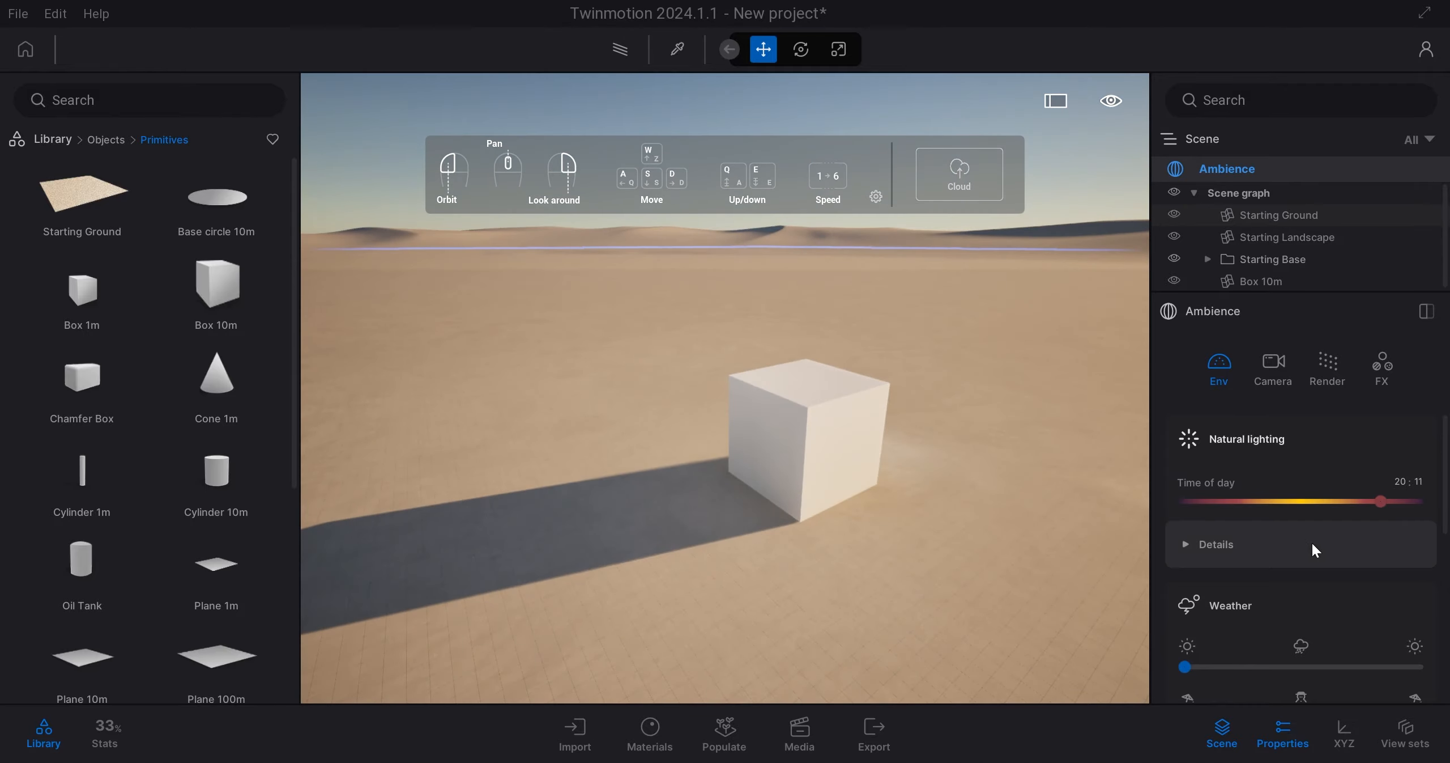
Step: In the natural lighting details, set the sun intensity to 118659 and try larger sun sizes, ending at 11.38
left_click(1297, 545)
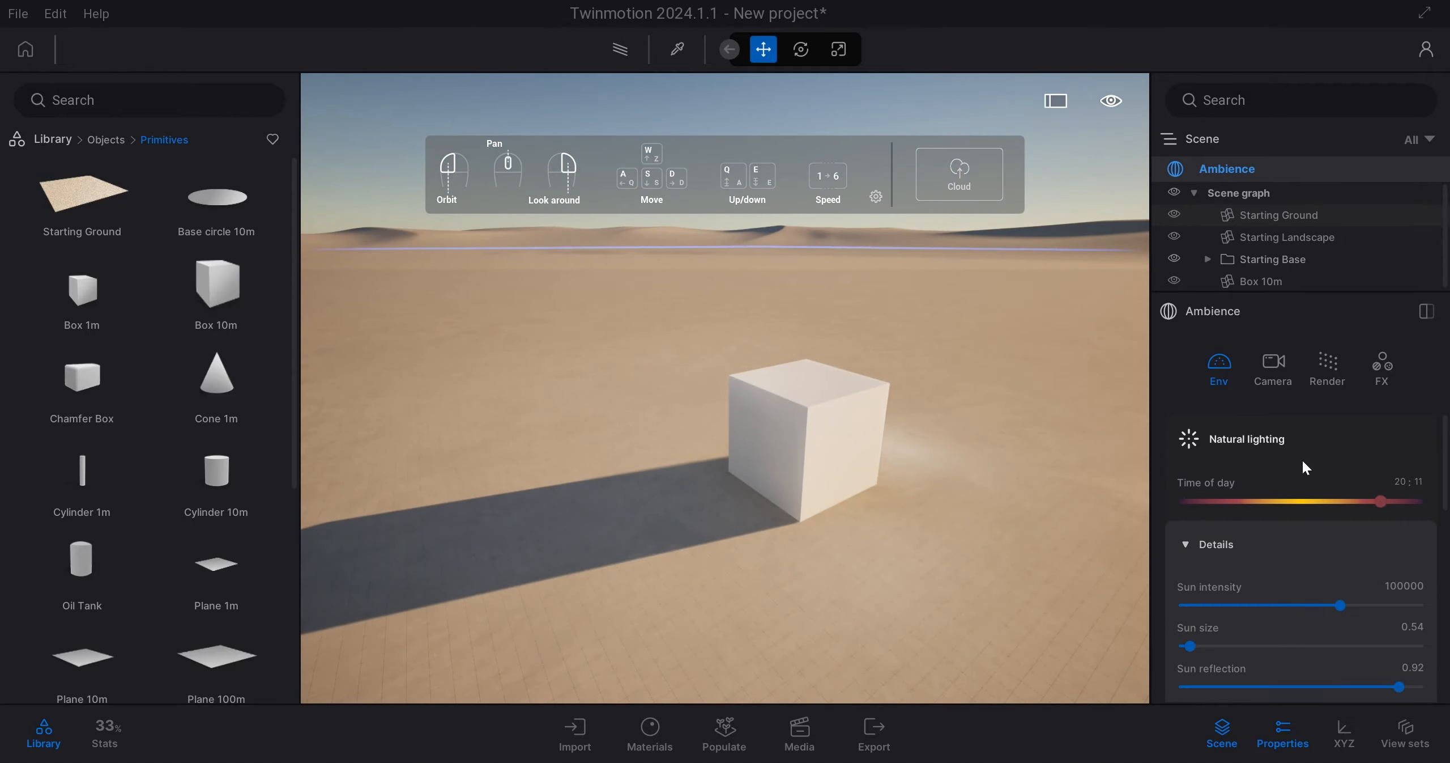
scroll(1303, 461, "down", 3)
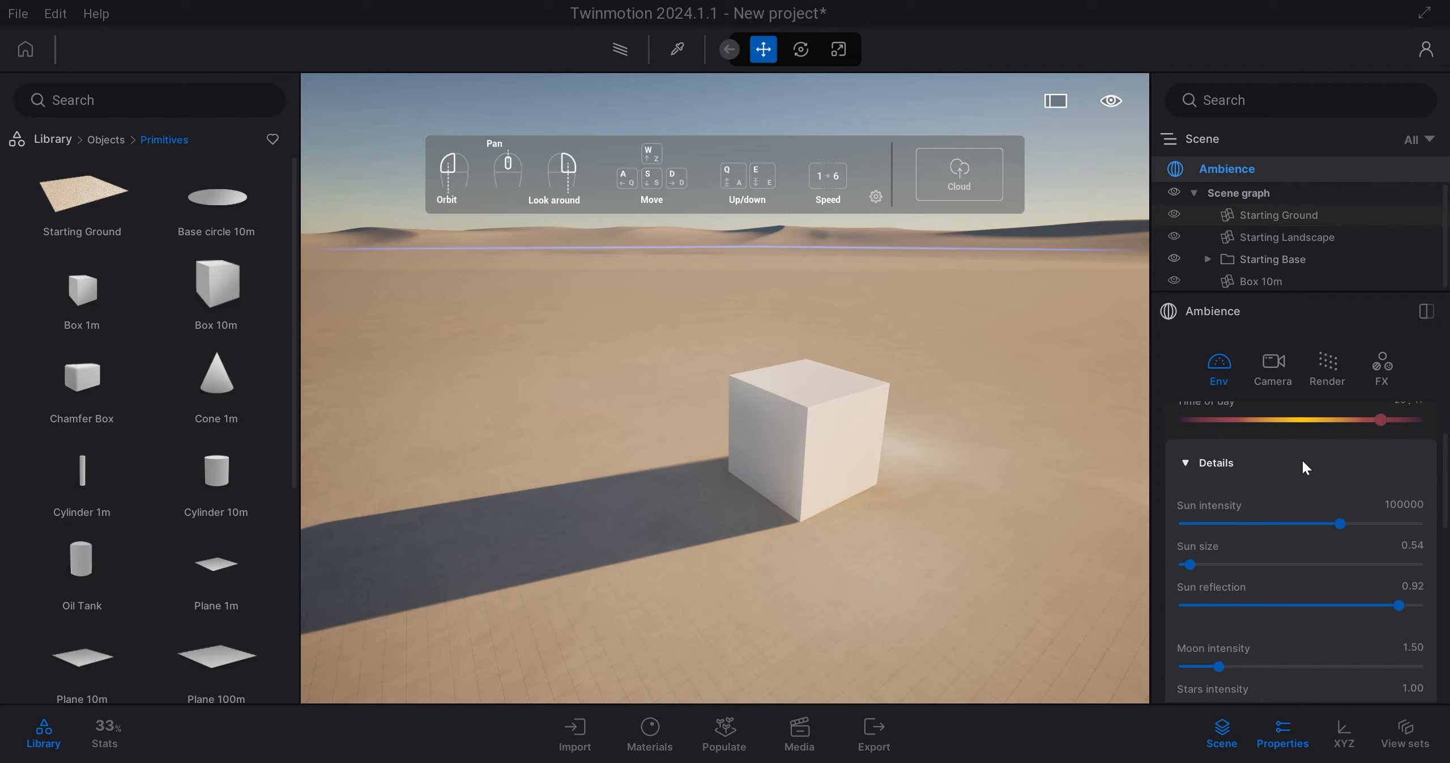
left_click_drag(1338, 521, 1369, 524)
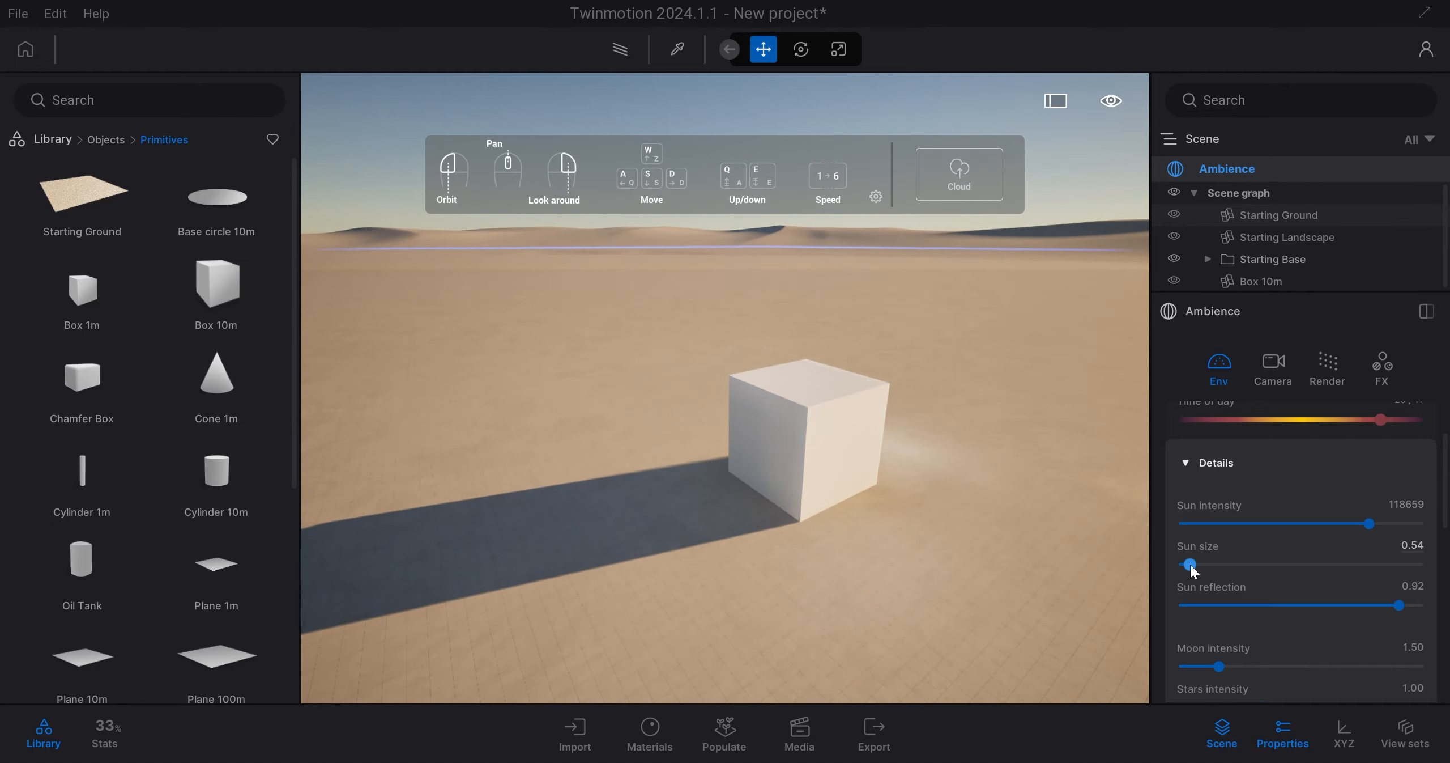
left_click_drag(1189, 564, 1355, 564)
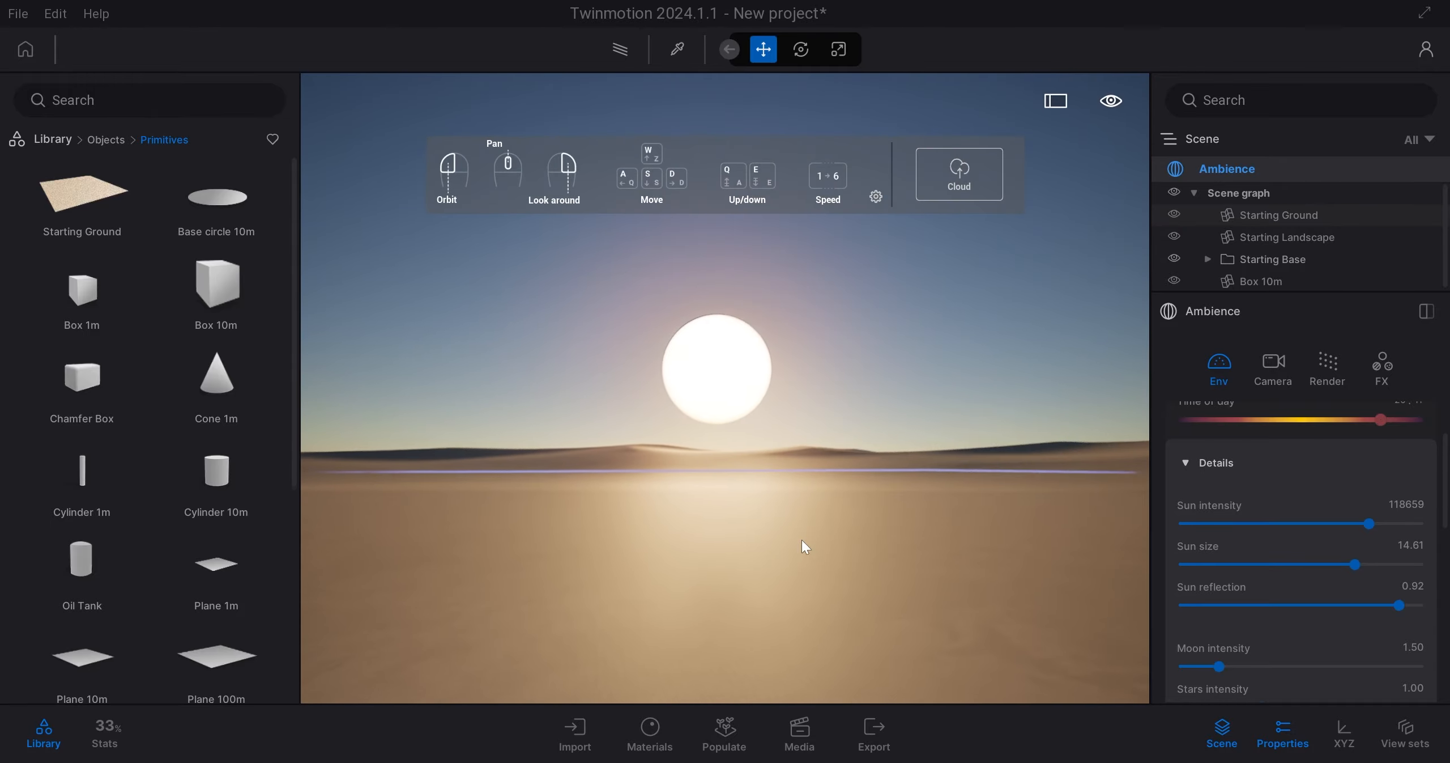
mouse_move(1350, 571)
left_mouse_down()
mouse_move(1221, 564)
mouse_move(1449, 571)
mouse_move(1337, 572)
left_mouse_up()
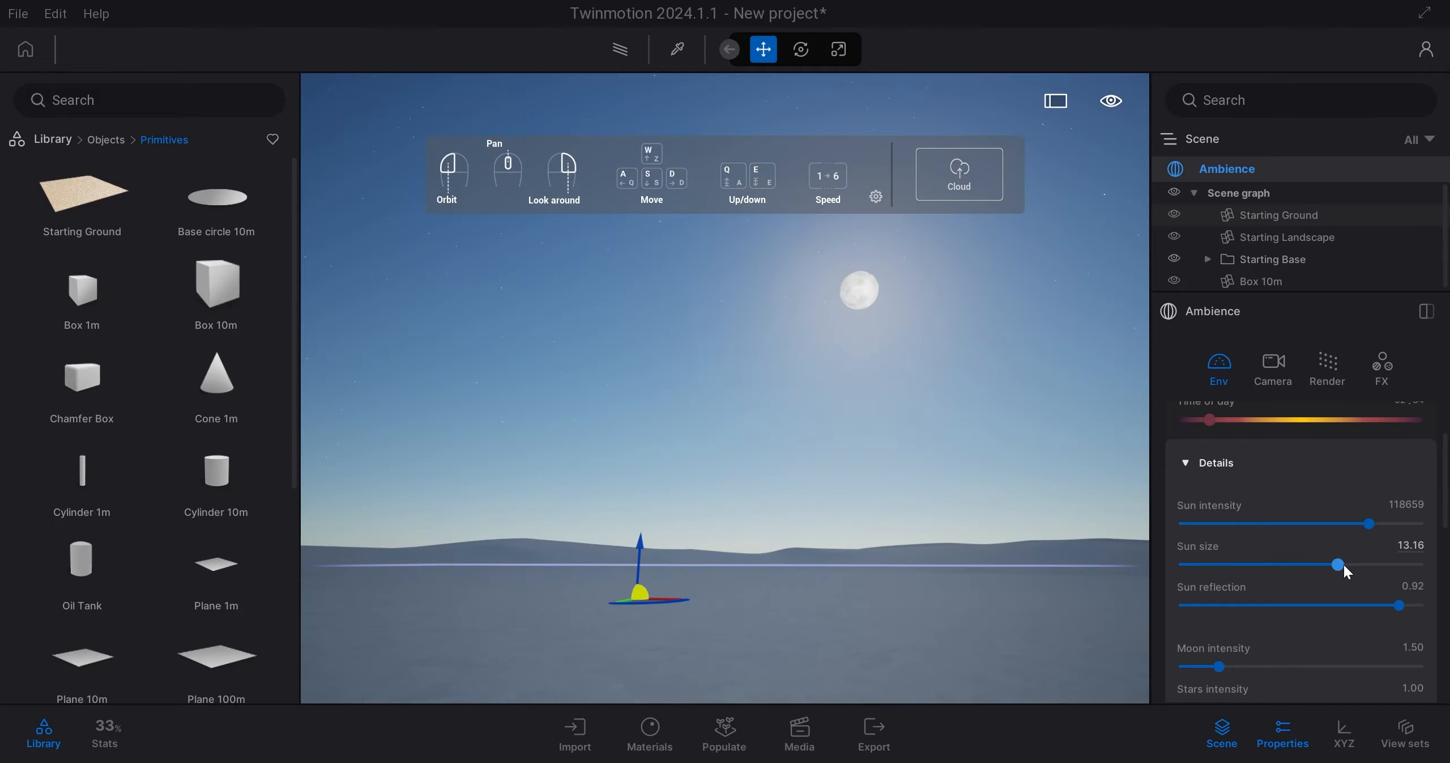
mouse_move(1344, 562)
left_mouse_down()
mouse_move(1377, 564)
mouse_move(1316, 569)
left_mouse_up()
Step: Raise the moon intensity to 2.67 and the stars intensity to 3.00, checking the night sky
left_click_drag(1221, 667, 1420, 652)
scroll(1267, 643, "down", 2)
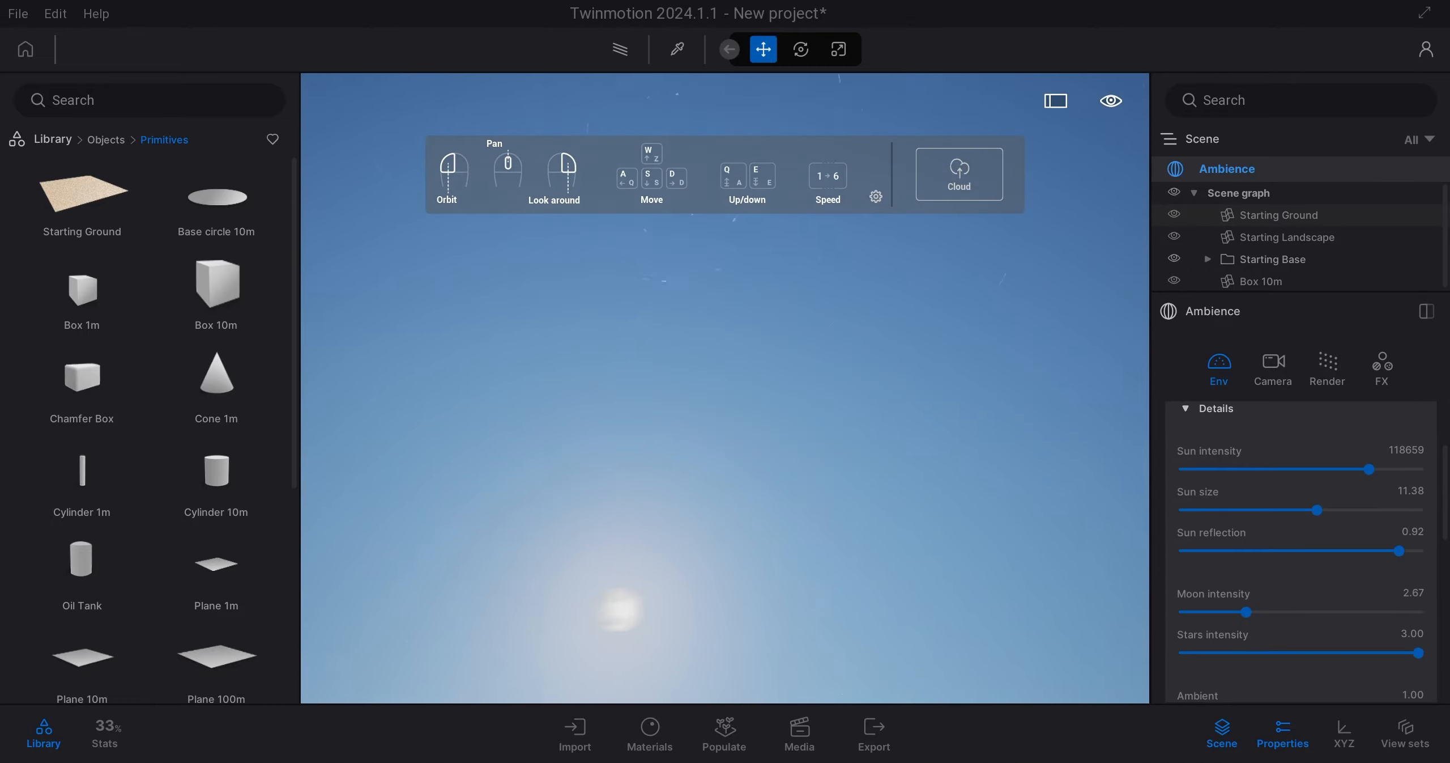
right_click_drag(849, 454, 828, 540)
right_click_drag(828, 451, 1004, 512)
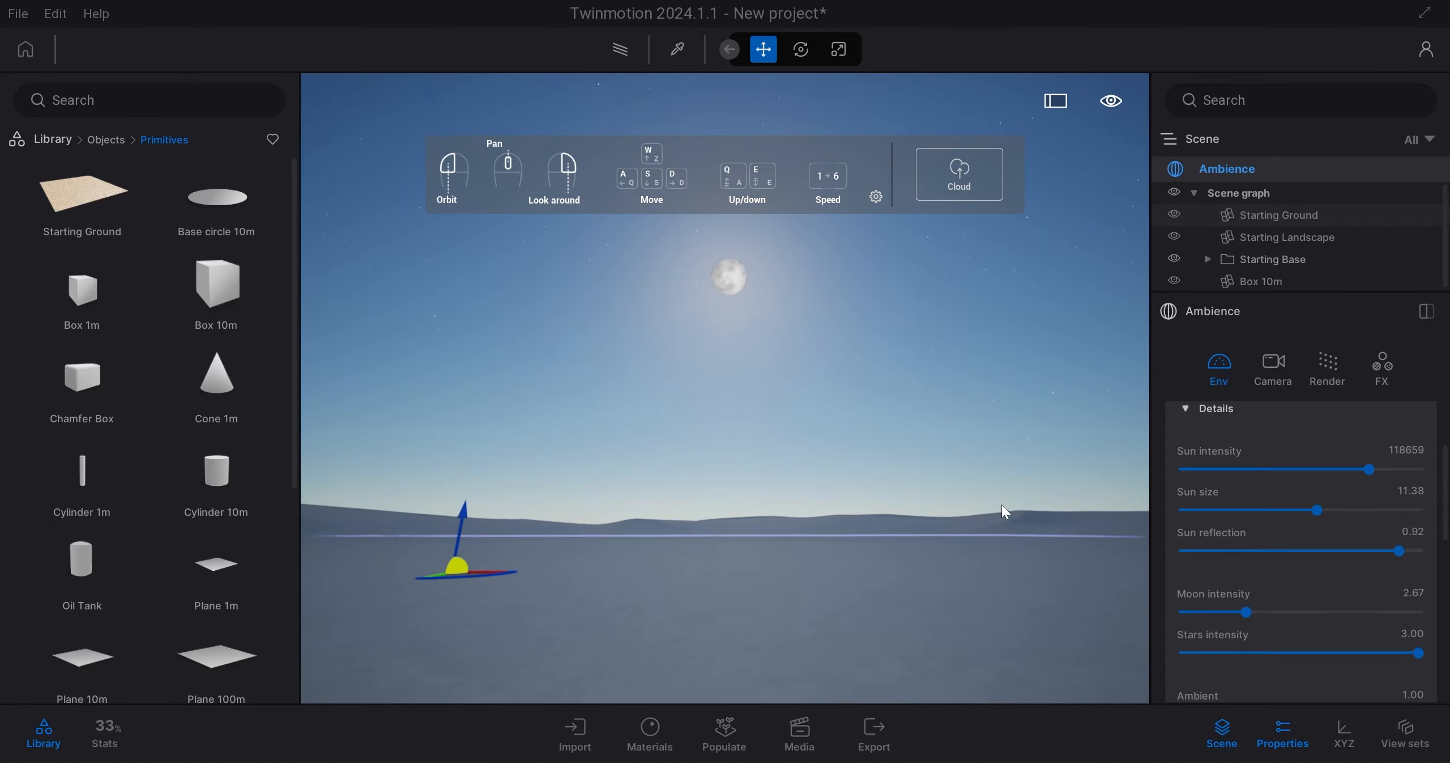
Step: Reduce the stars intensity to 1.39 and the ambient light to 0.50, and set the time of day to 11:54
left_click_drag(1351, 653, 1243, 634)
scroll(1320, 587, "down", 2)
scroll(1262, 603, "up", 5)
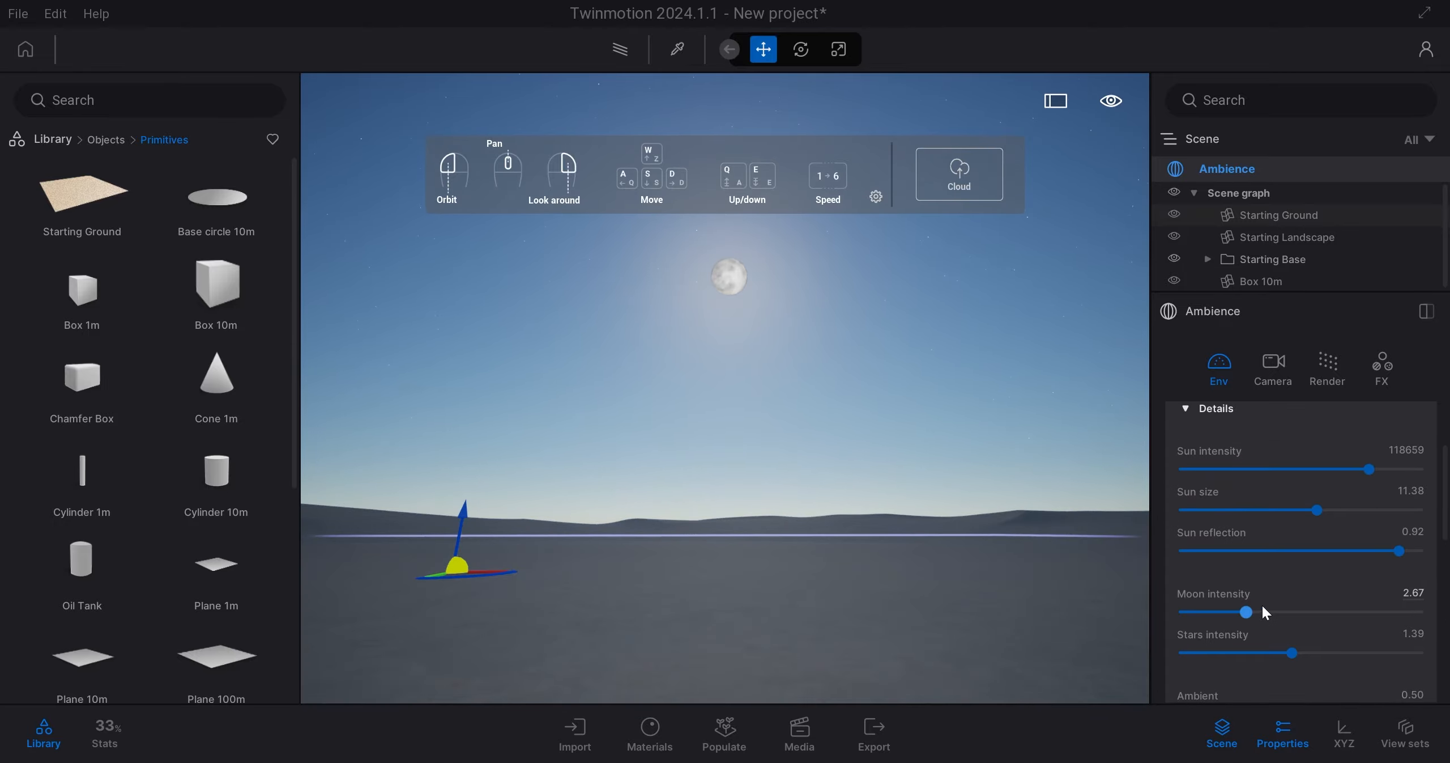
left_click(1300, 501)
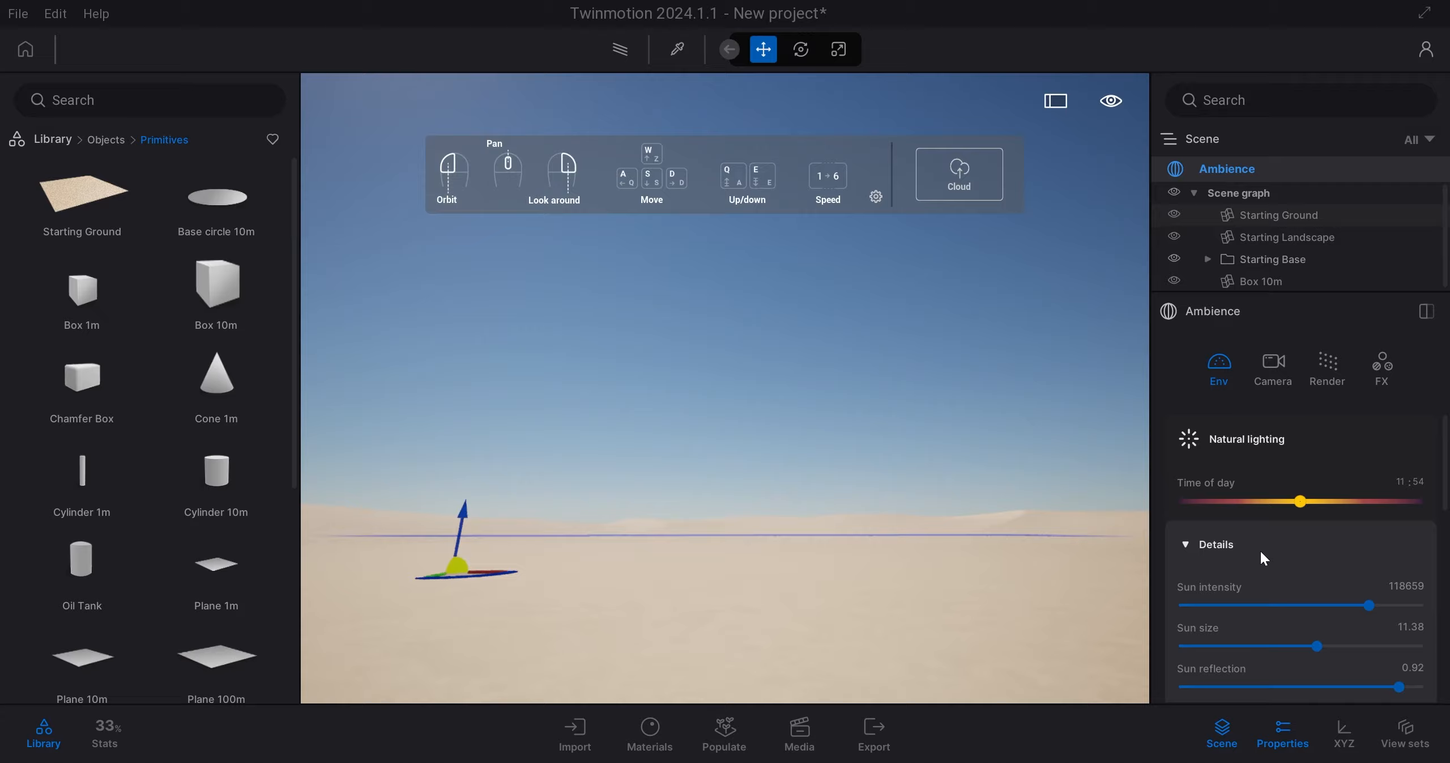
scroll(1301, 619, "down", 3)
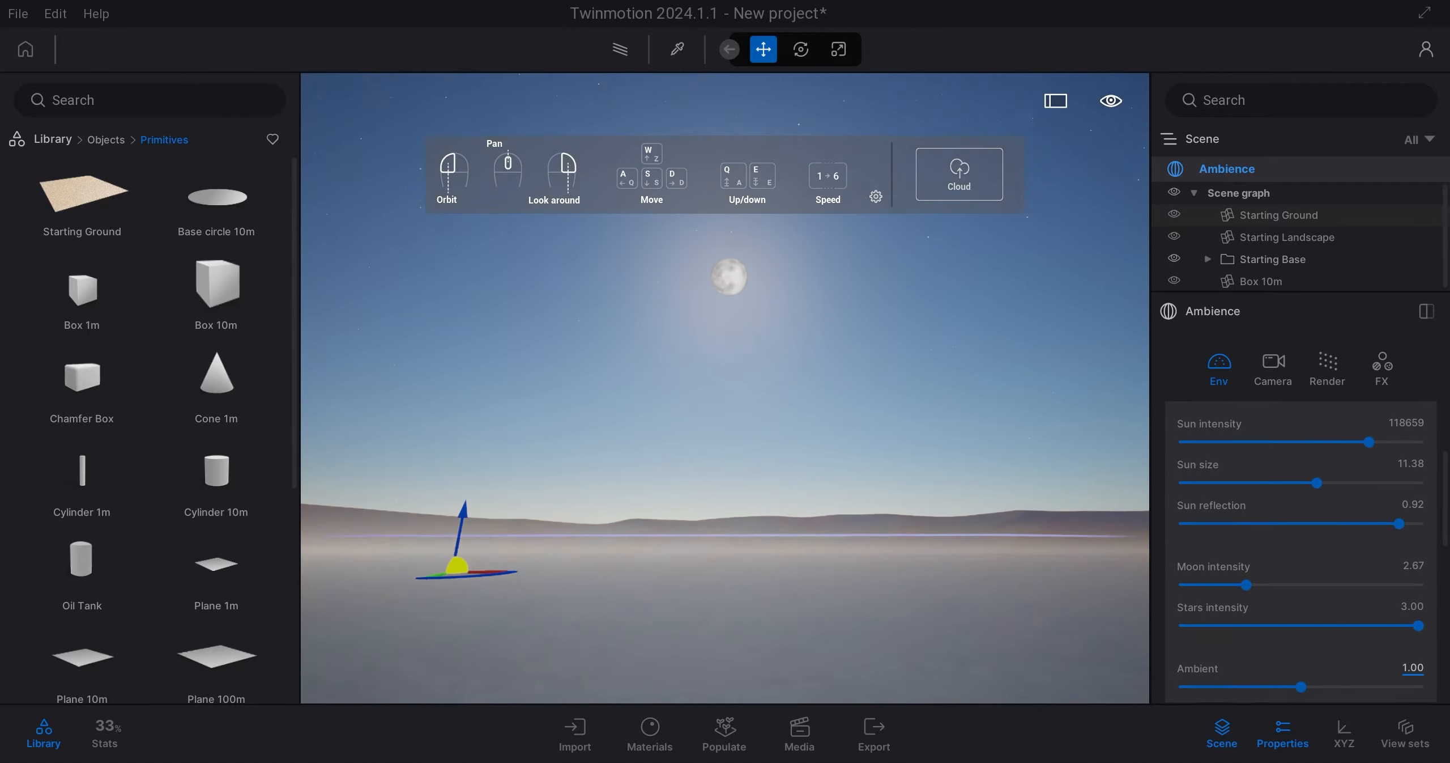
Step: Undo the natural lighting detail changes until the sun, moon, stars and ambient values are back at their defaults
key("ctrl+z")
key("ctrl+z")
key("ctrl+z")
key("ctrl+z")
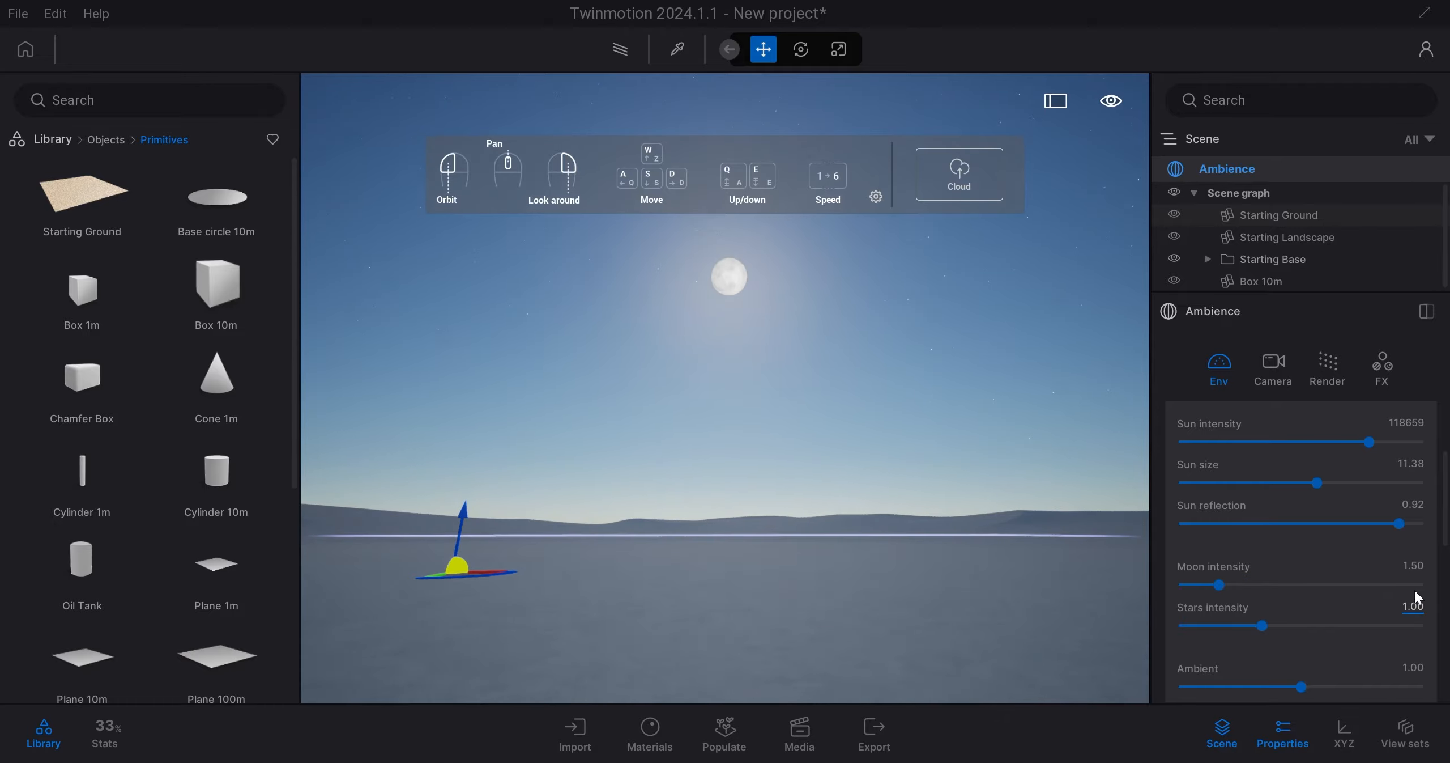
key("ctrl+z")
key("ctrl+z")
key("ctrl+z")
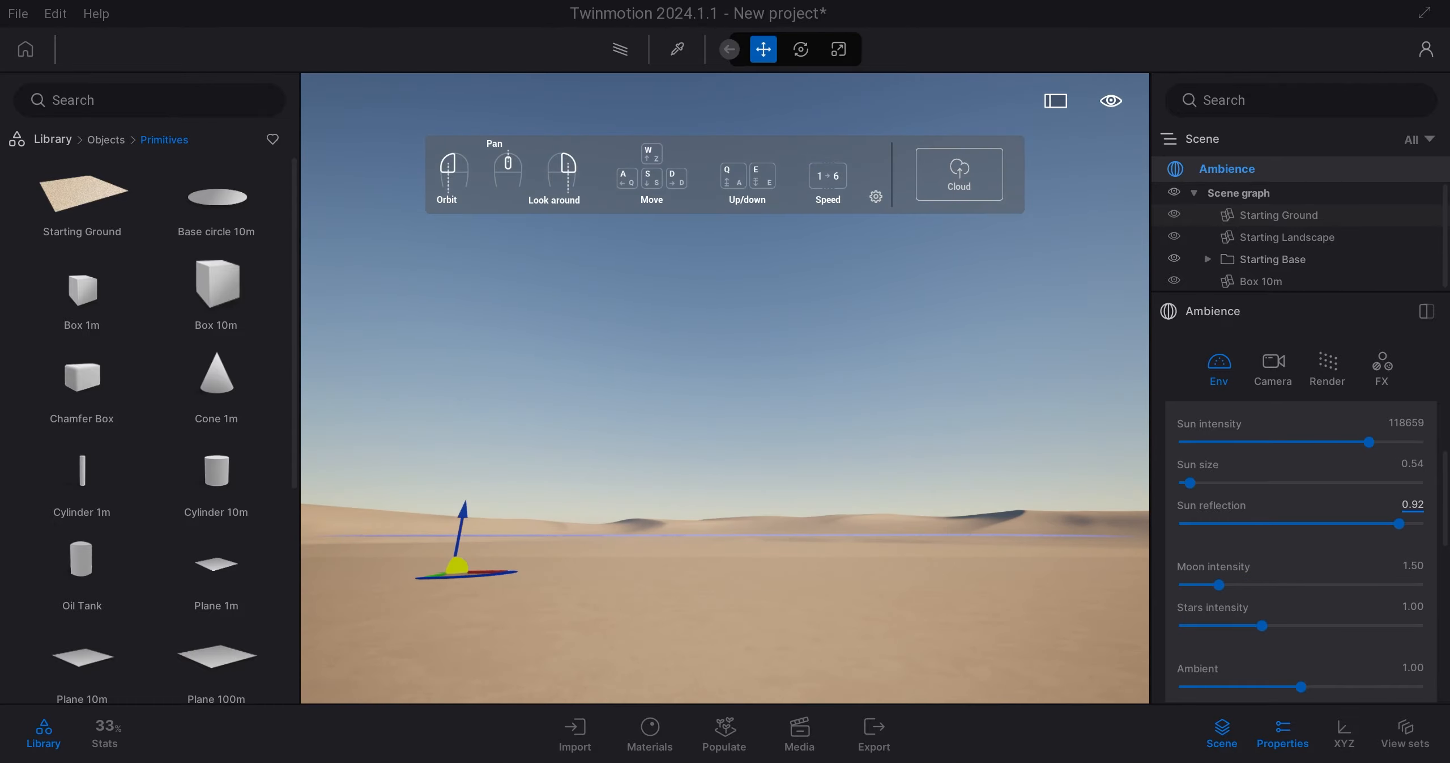
scroll(1376, 508, "up", 3)
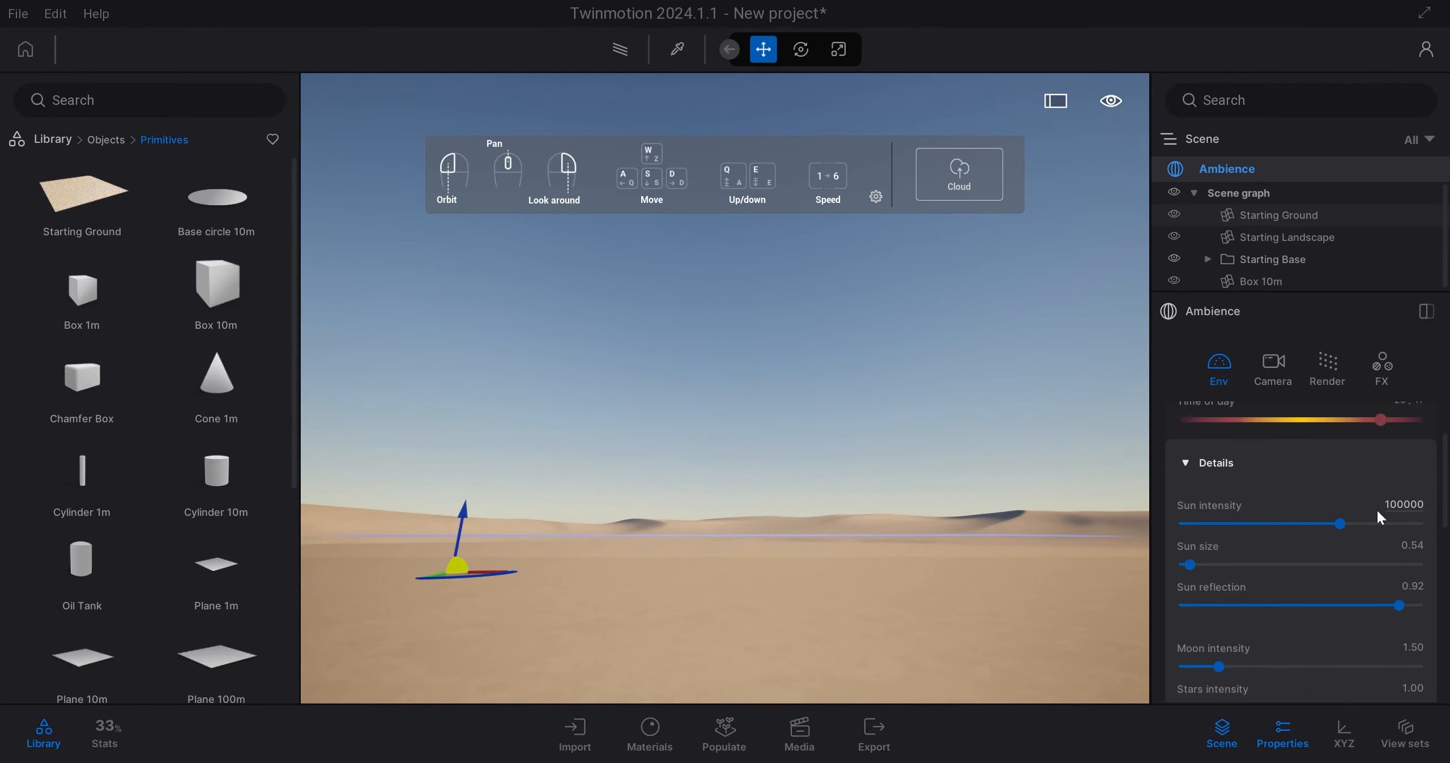
Step: Collapse the lighting details, try rainy and clear weather across the full weather range, and return it to the clear starting end
left_click(1332, 460)
scroll(1301, 519, "down", 1)
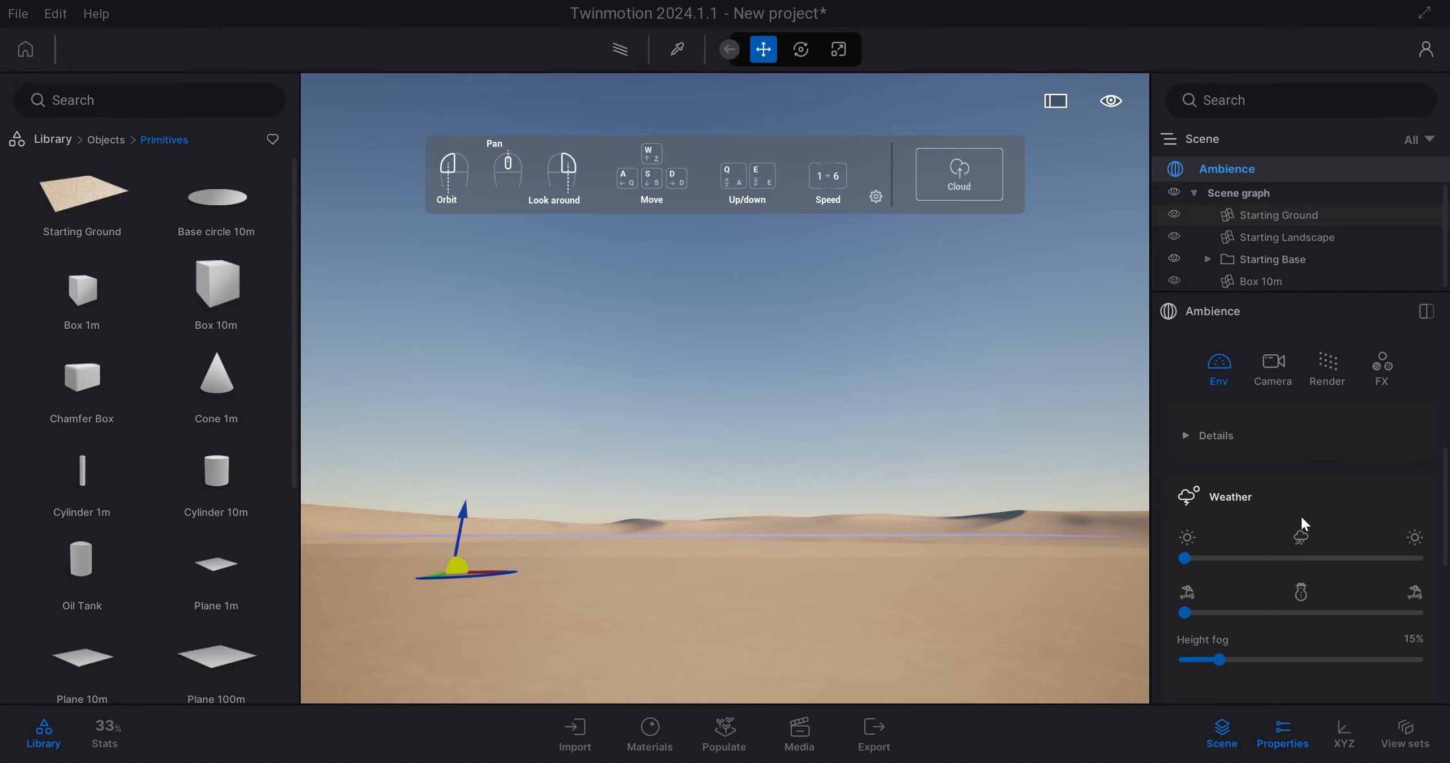
left_click_drag(1181, 557, 1292, 562)
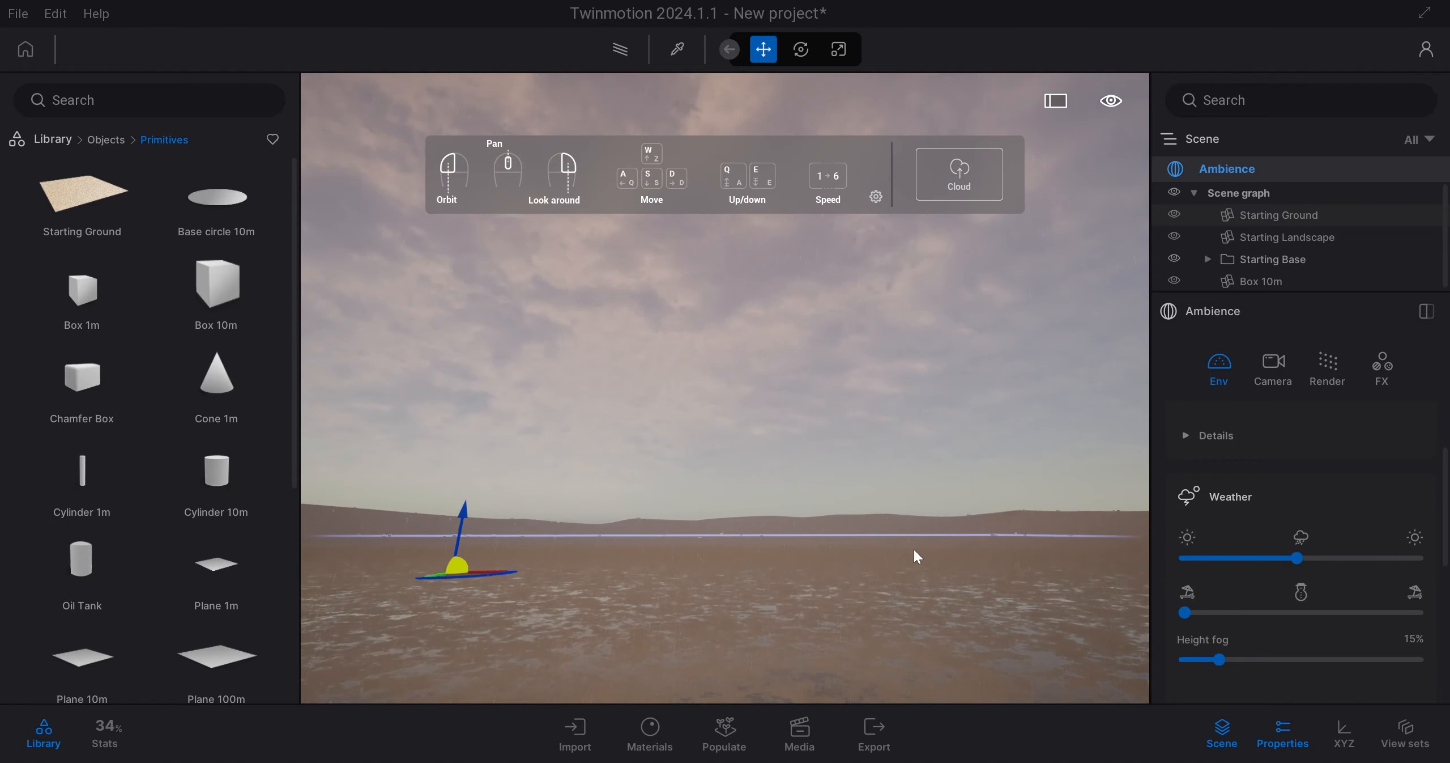
right_click_drag(916, 557, 914, 611)
left_click_drag(1300, 560, 1421, 562)
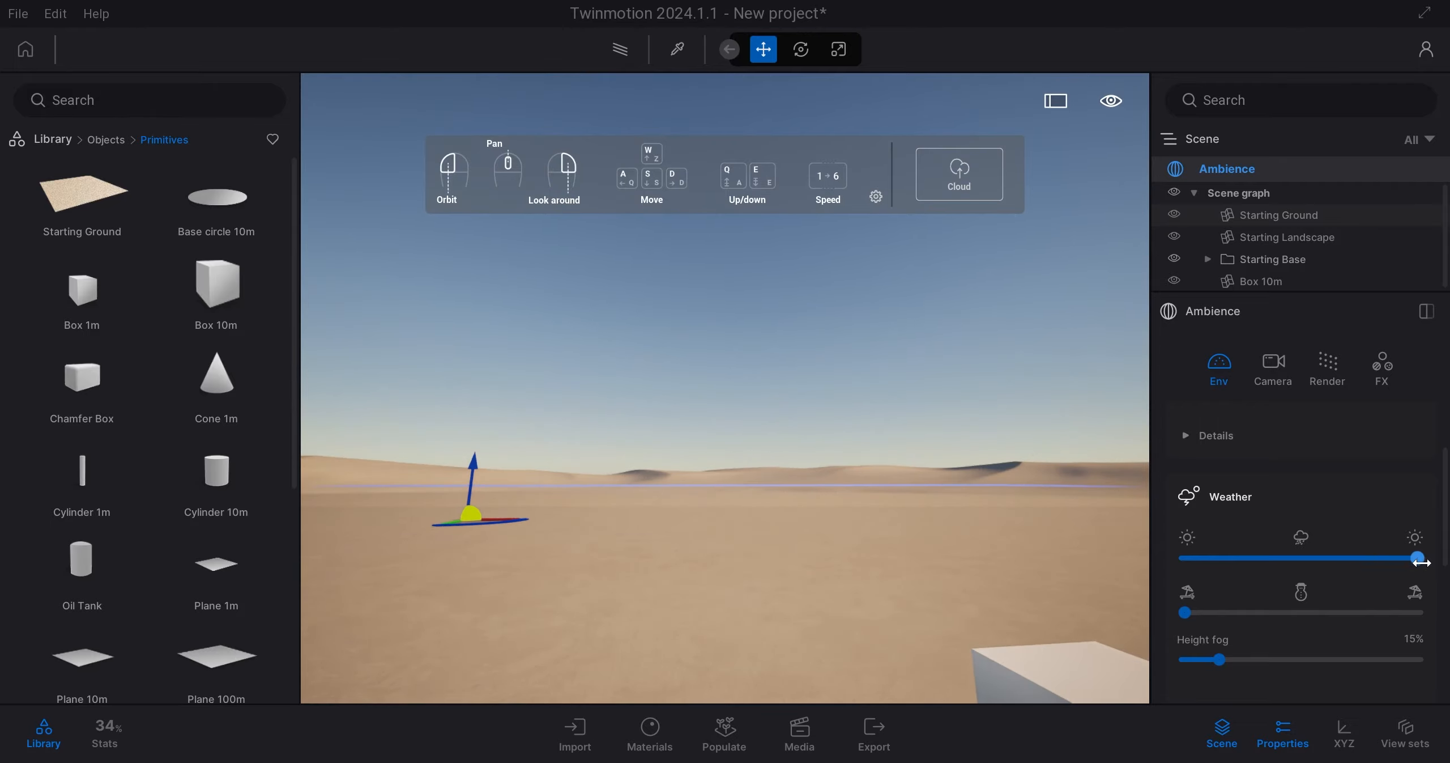
left_click_drag(1323, 563, 1148, 575)
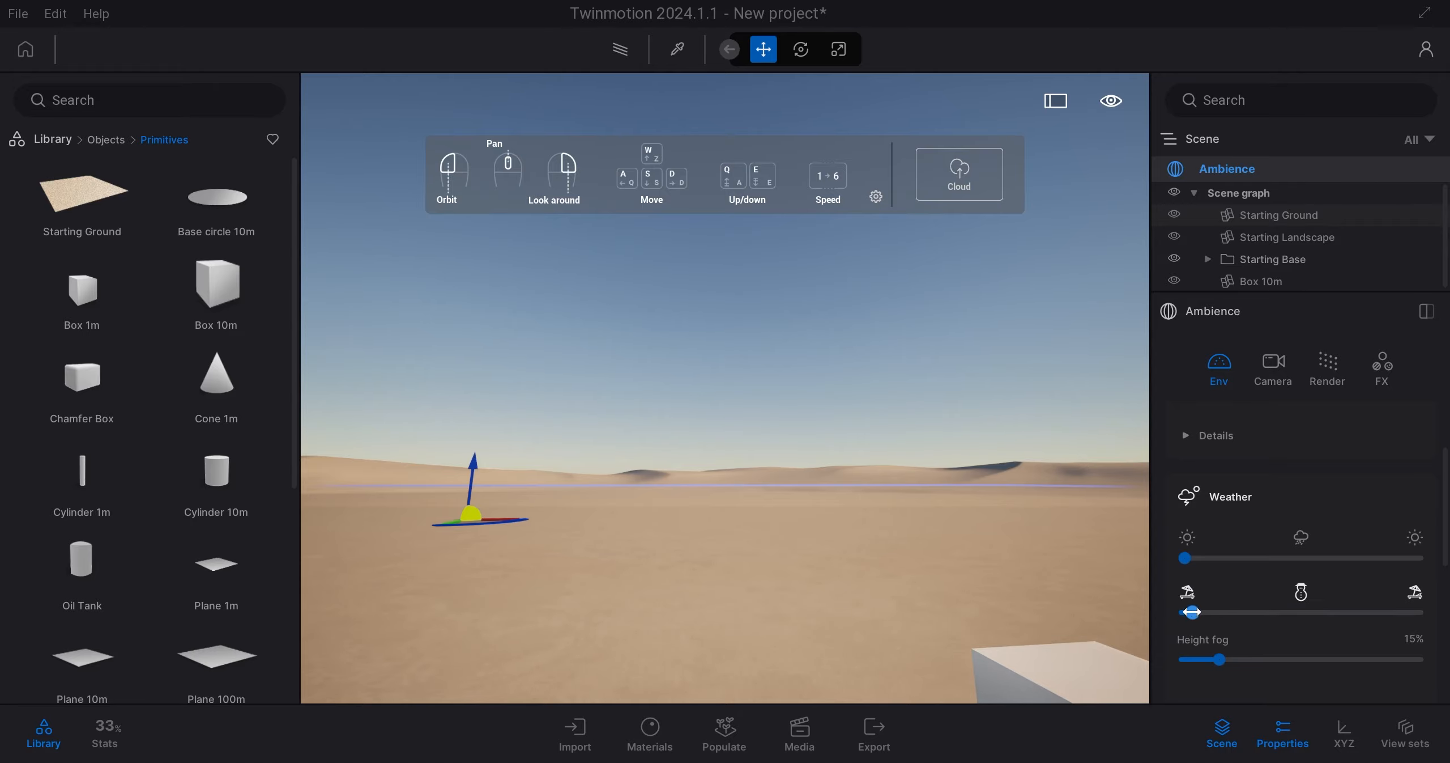
Step: Shift the season close to winter to examine the snowy ground, and bring it back to near the summer starting end
left_click_drag(1244, 616, 1290, 609)
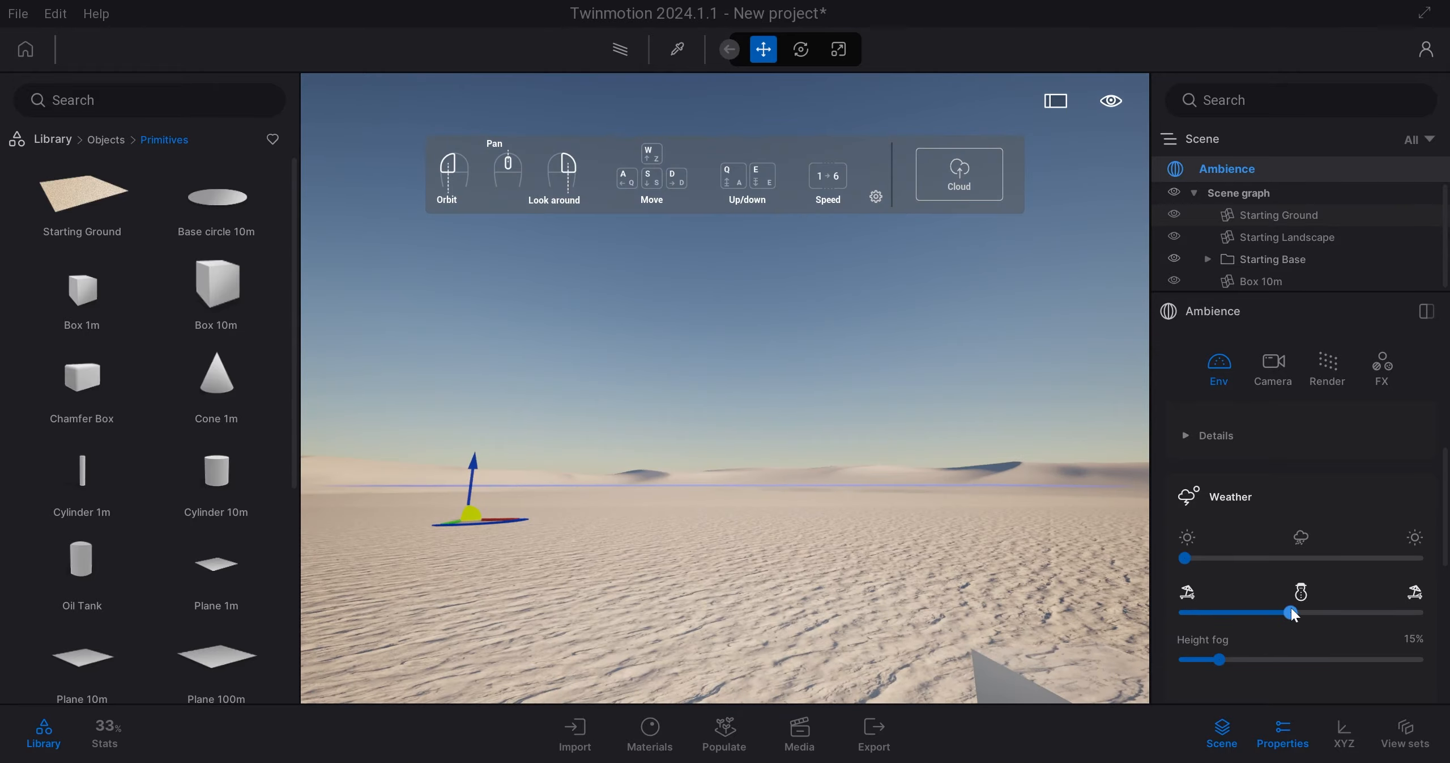
right_click_drag(721, 546, 1091, 493)
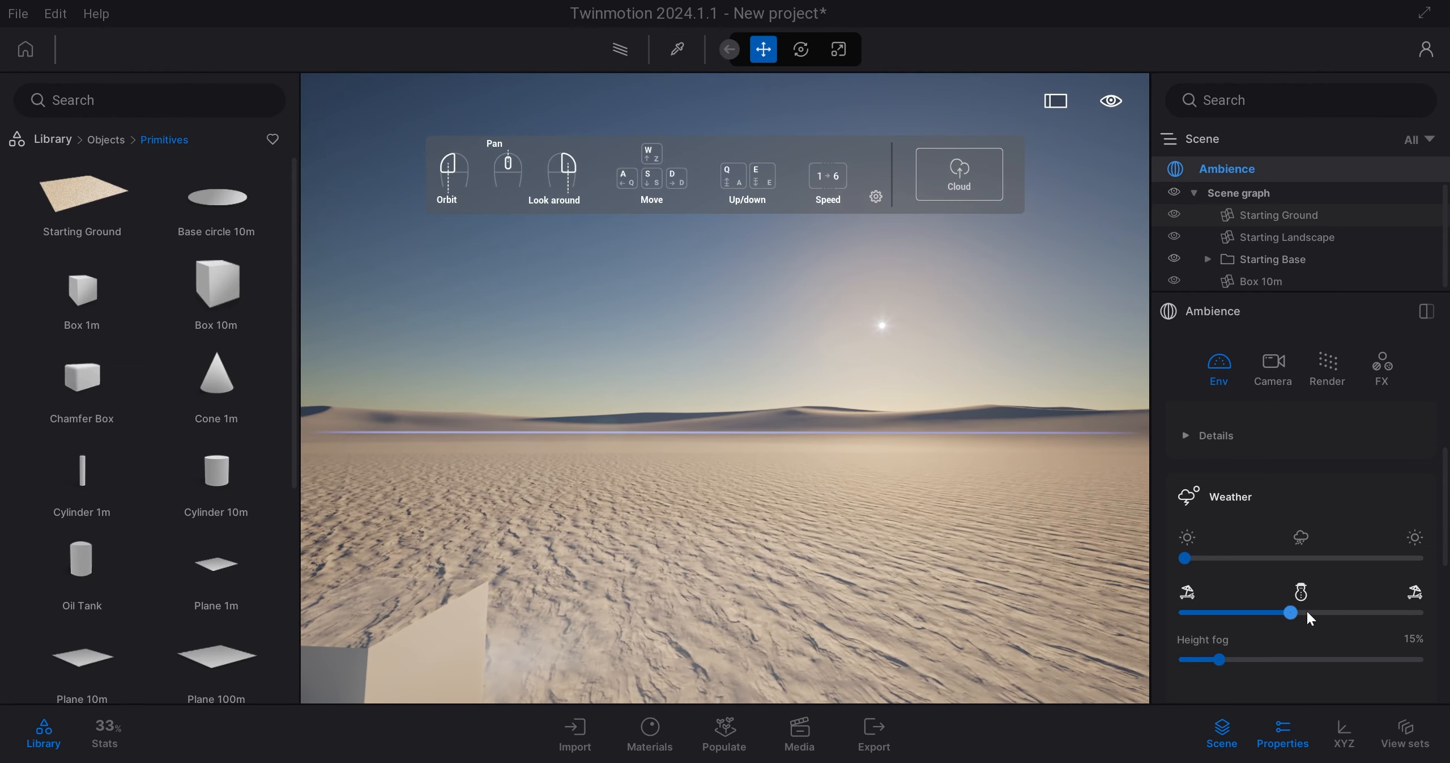
left_click_drag(1310, 618, 1189, 607)
Step: Raise the height fog to 71% to examine its effect on the horizon, and reduce it to 34%
left_click_drag(1221, 660, 1349, 661)
right_click_drag(757, 576, 696, 551)
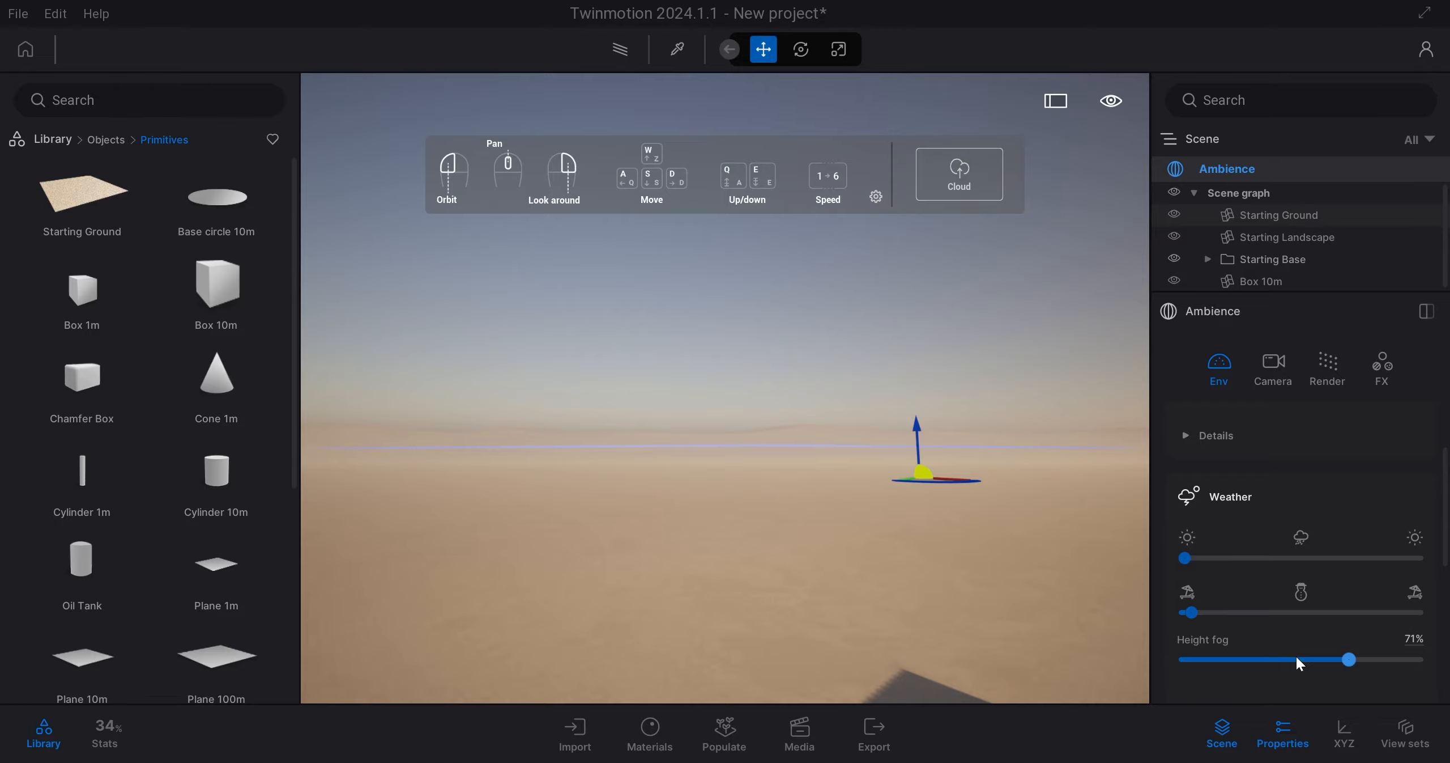
left_click_drag(1294, 660, 1264, 660)
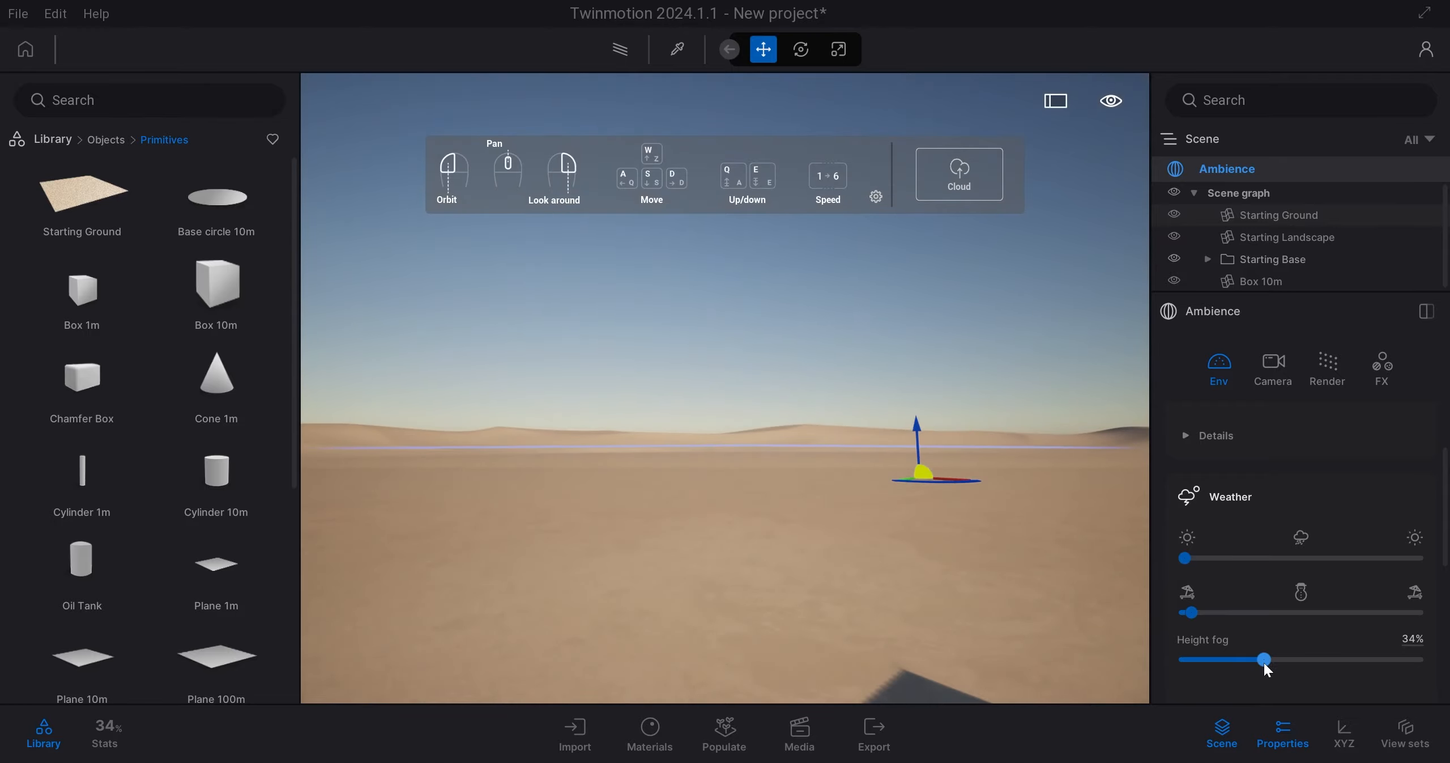
Step: Try the height fog at 55% and reduce it to 18%
left_click_drag(1263, 660, 1313, 663)
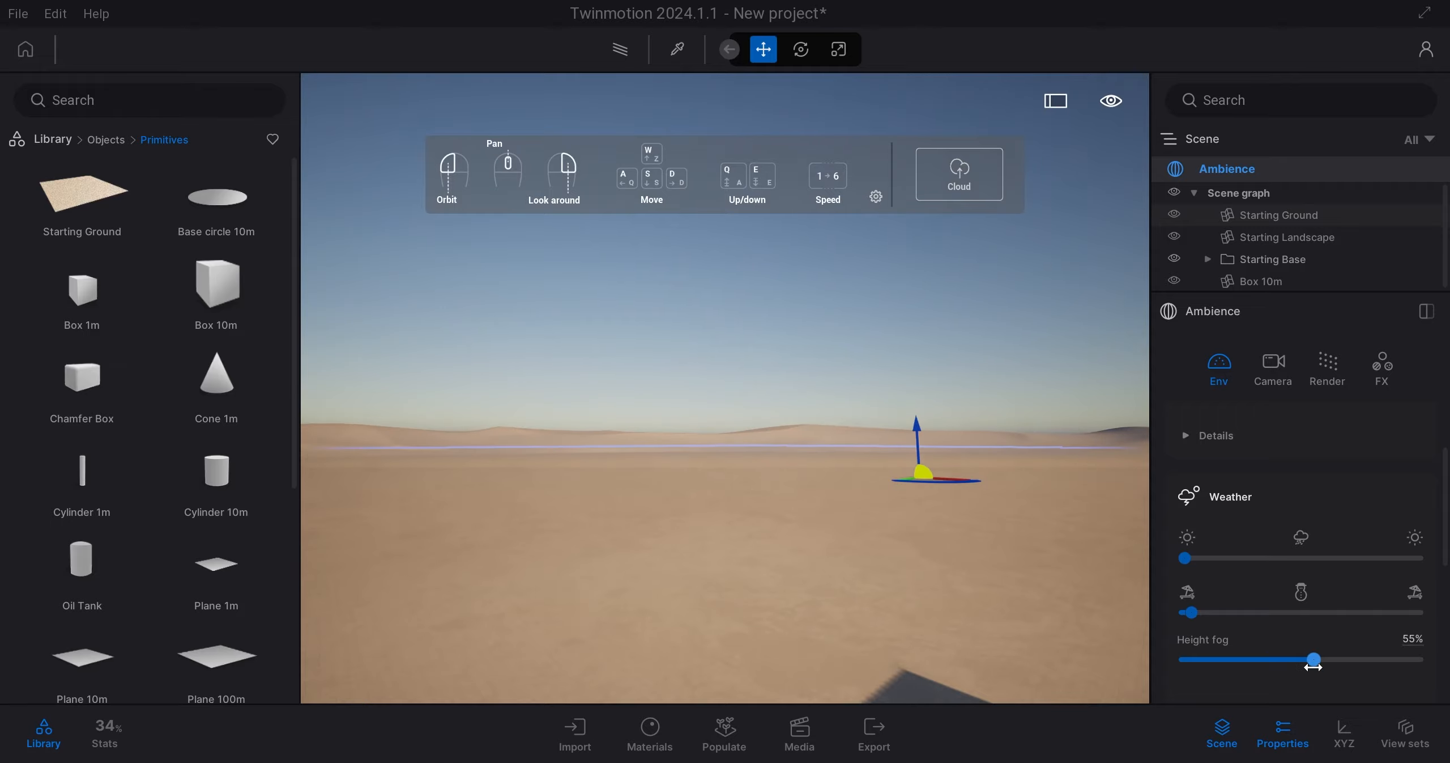
scroll(1286, 623, "down", 3)
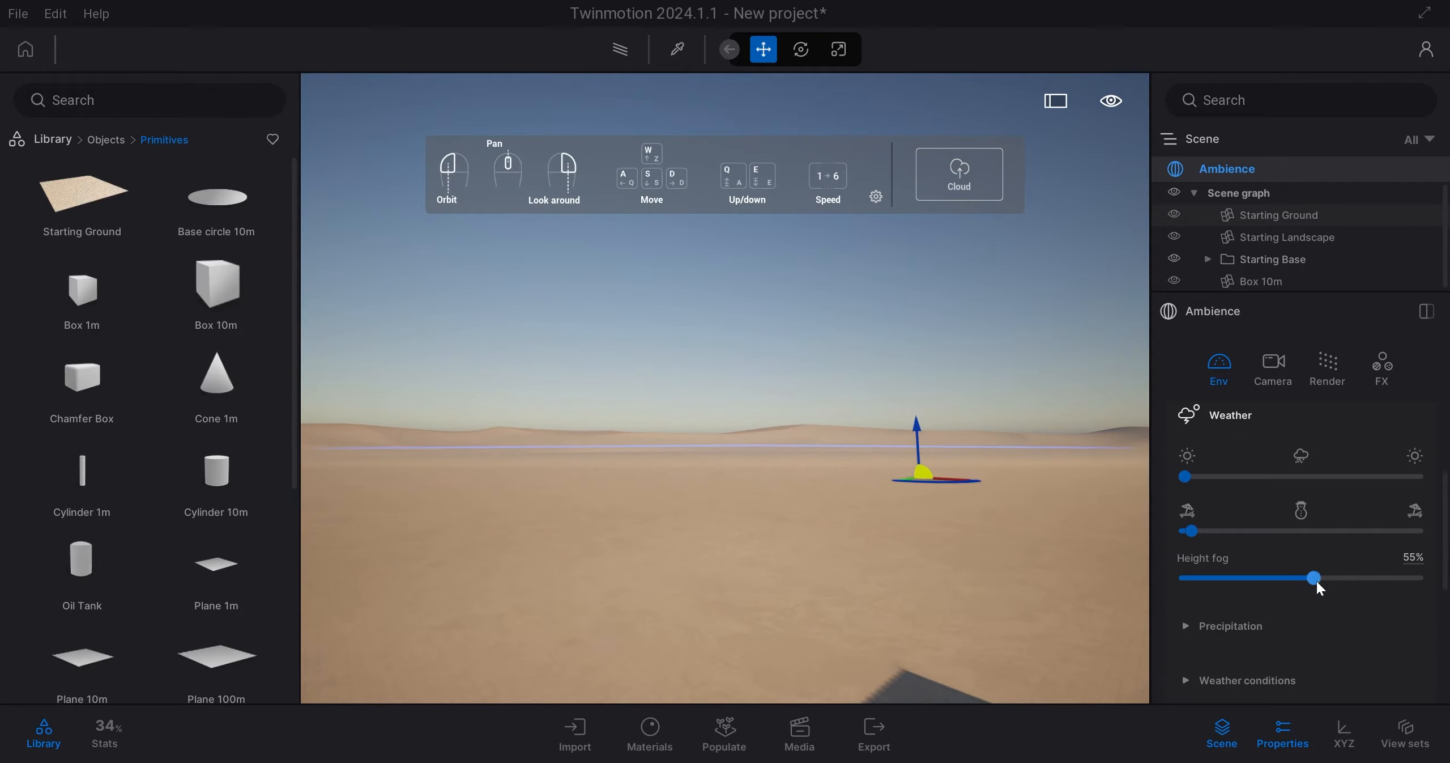
left_click_drag(1314, 578, 1225, 584)
Step: Expand the precipitation settings and review the brightness boost and surface effects options, including wetness, puddle size and offsets
left_click(1255, 623)
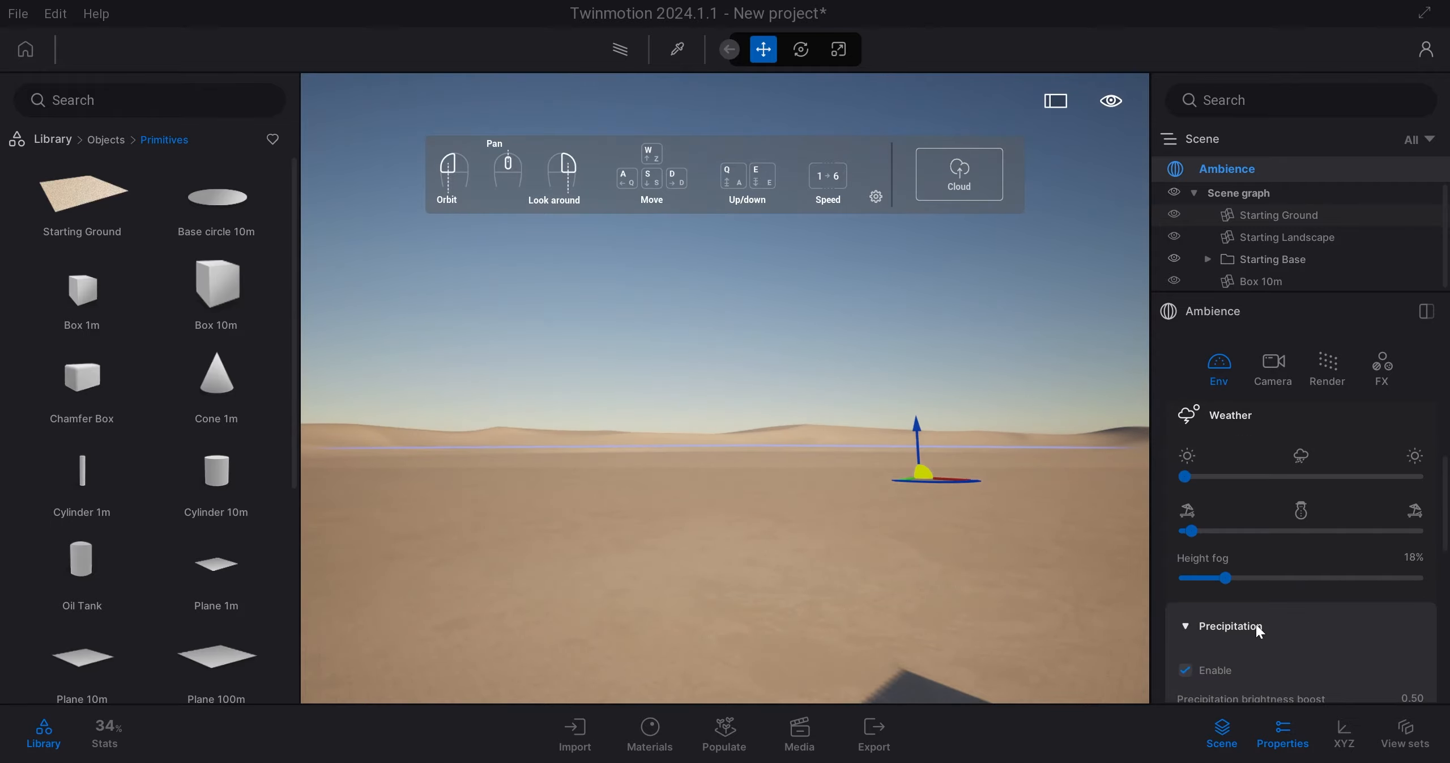
scroll(1273, 612, "down", 2)
scroll(1274, 616, "down", 3)
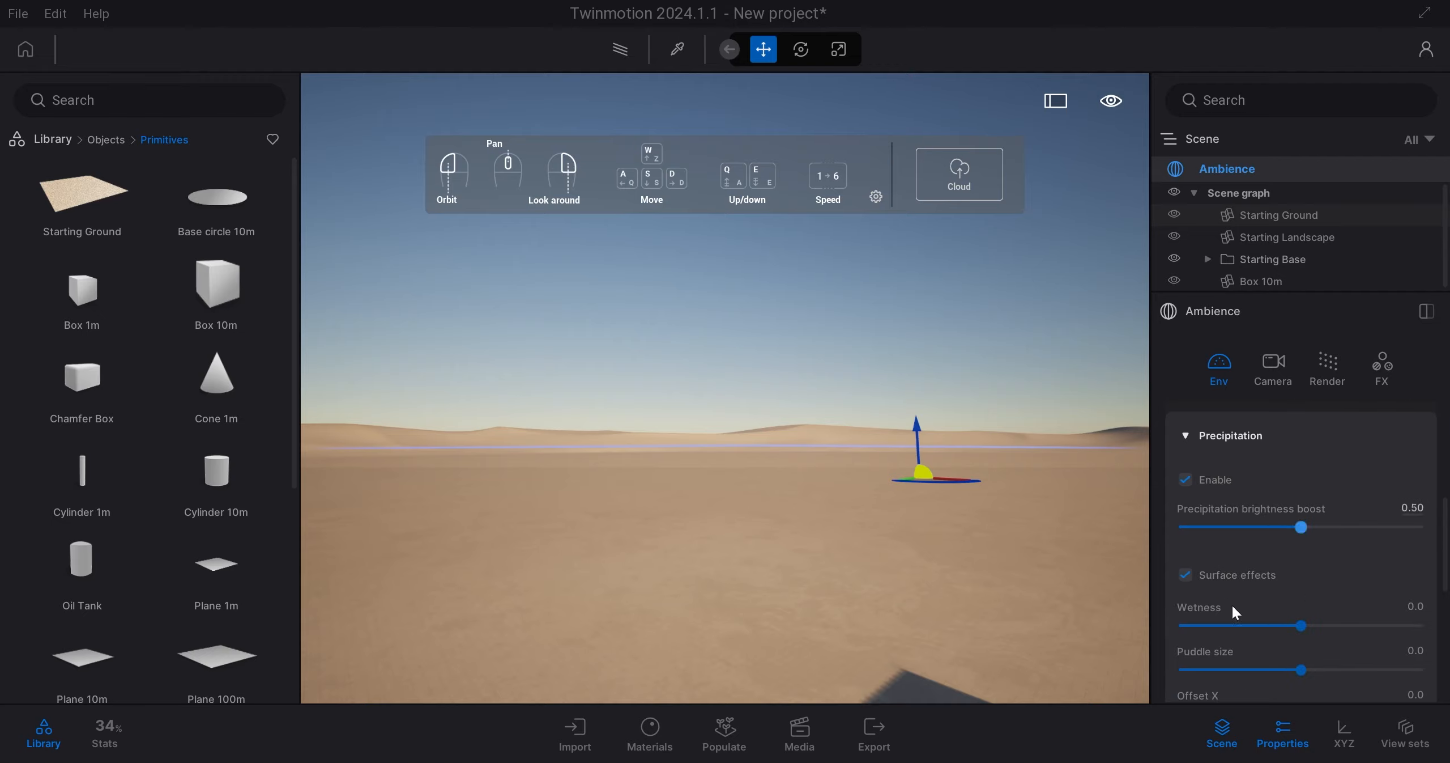
scroll(1264, 536, "down", 2)
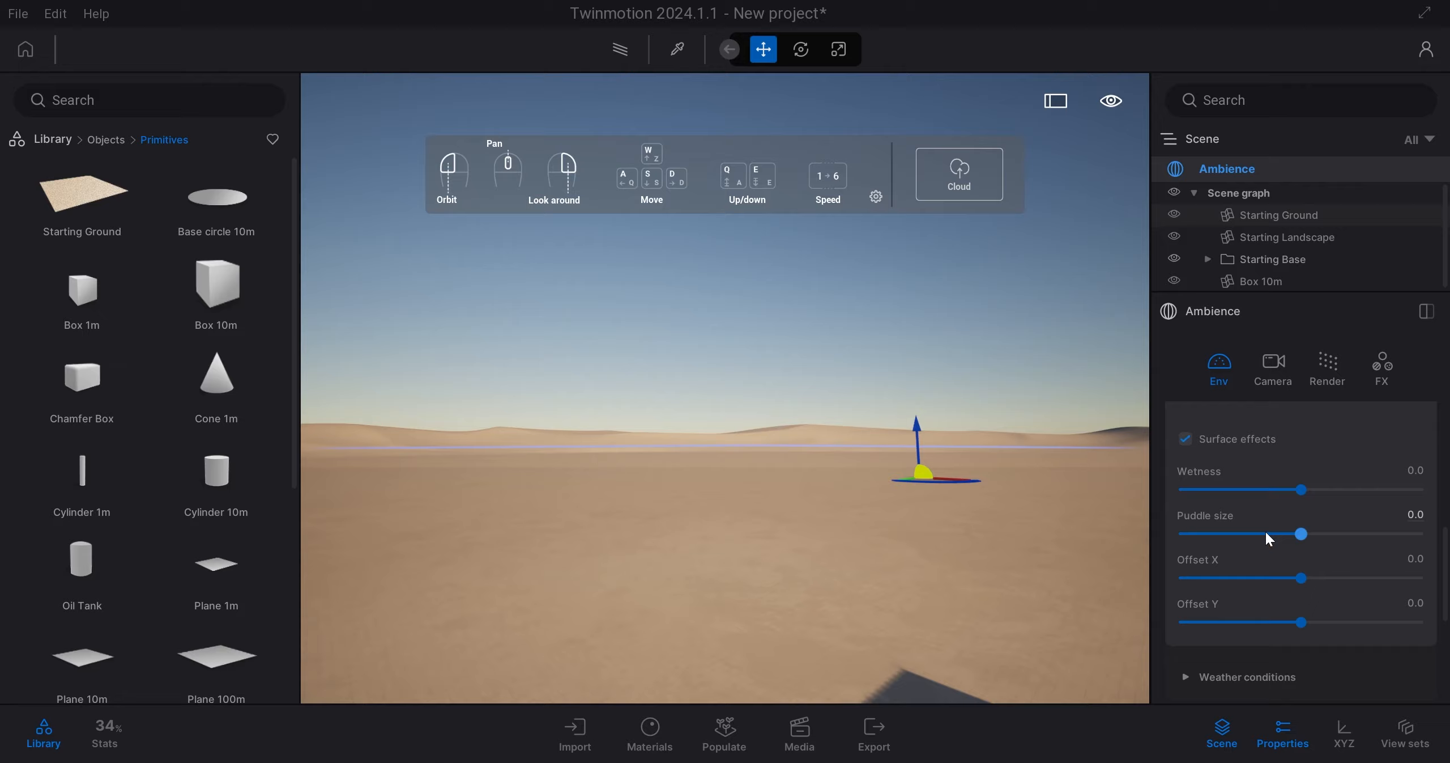
scroll(1286, 567, "up", 3)
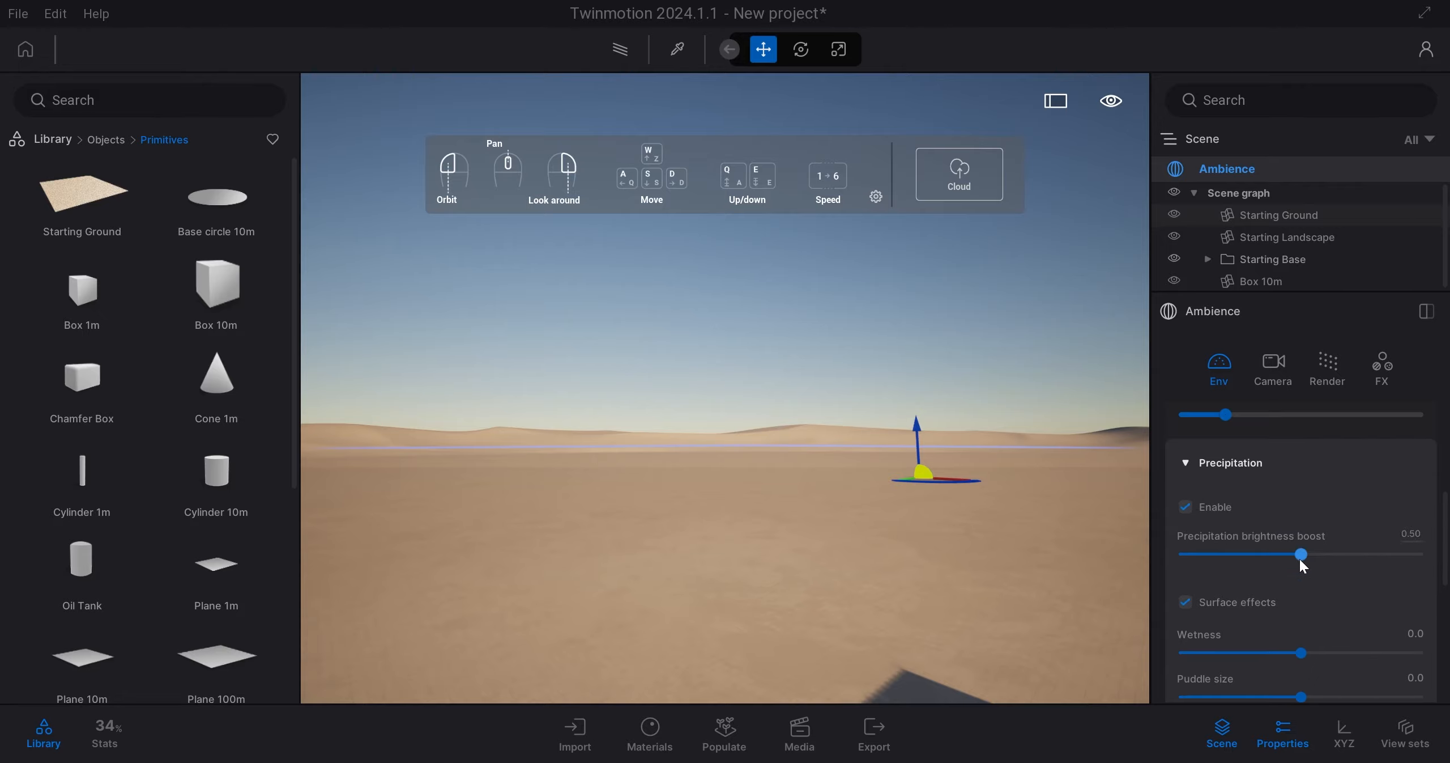
Step: Set the weather to rain at the middle of its range and disable the precipitation
scroll(1298, 557, "up", 3)
left_click_drag(1185, 612, 1300, 612)
scroll(1314, 573, "down", 4)
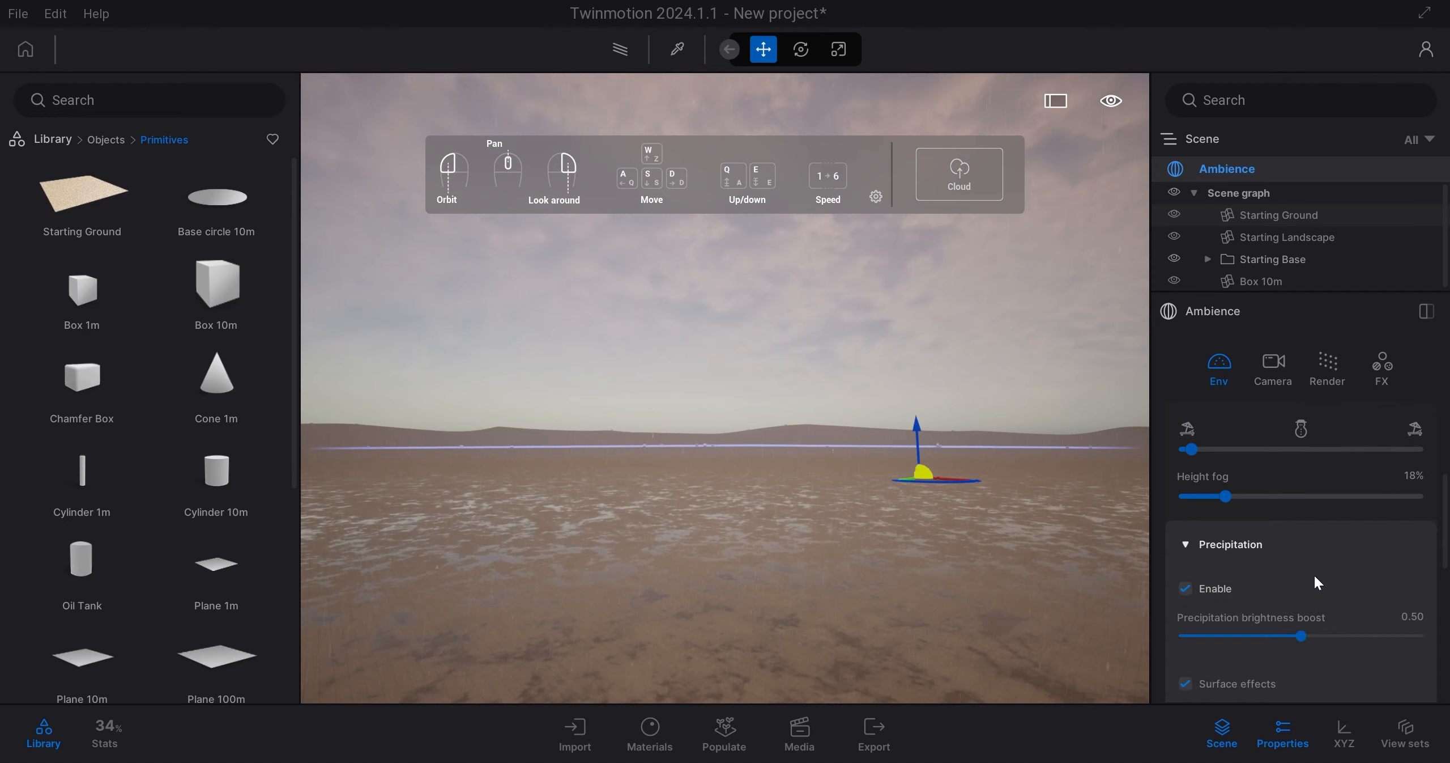
left_click(1203, 594)
Step: Adjust the surface effects to wetness -0.3, puddle size -0.4 and offset X 0.06
scroll(1331, 605, "down", 2)
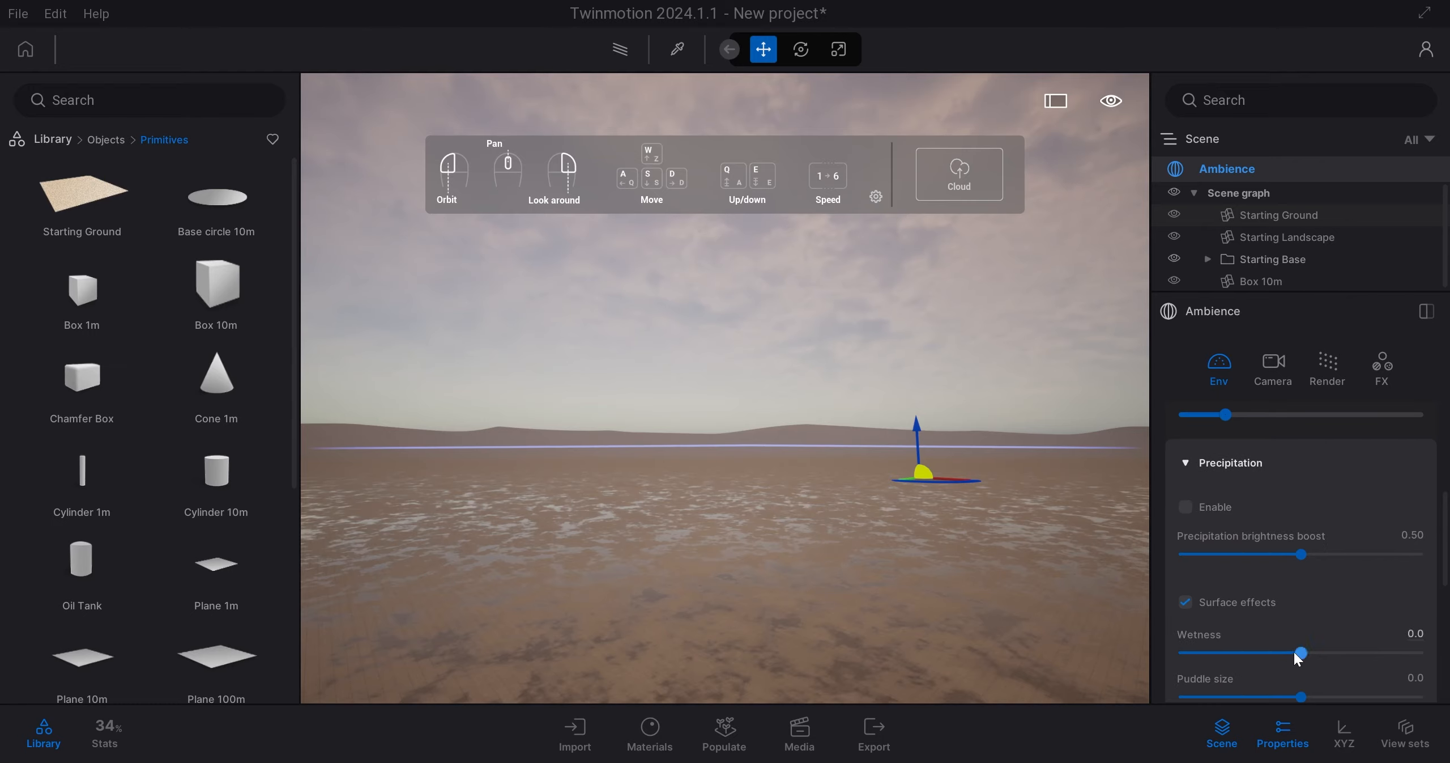
mouse_move(1300, 653)
left_mouse_down()
mouse_move(1371, 652)
mouse_move(1224, 644)
mouse_move(1392, 632)
mouse_move(1309, 633)
left_mouse_up()
scroll(1309, 623, "down", 1)
scroll(1284, 653, "down", 1)
scroll(1284, 653, "down", 1)
scroll(1289, 543, "down", 6)
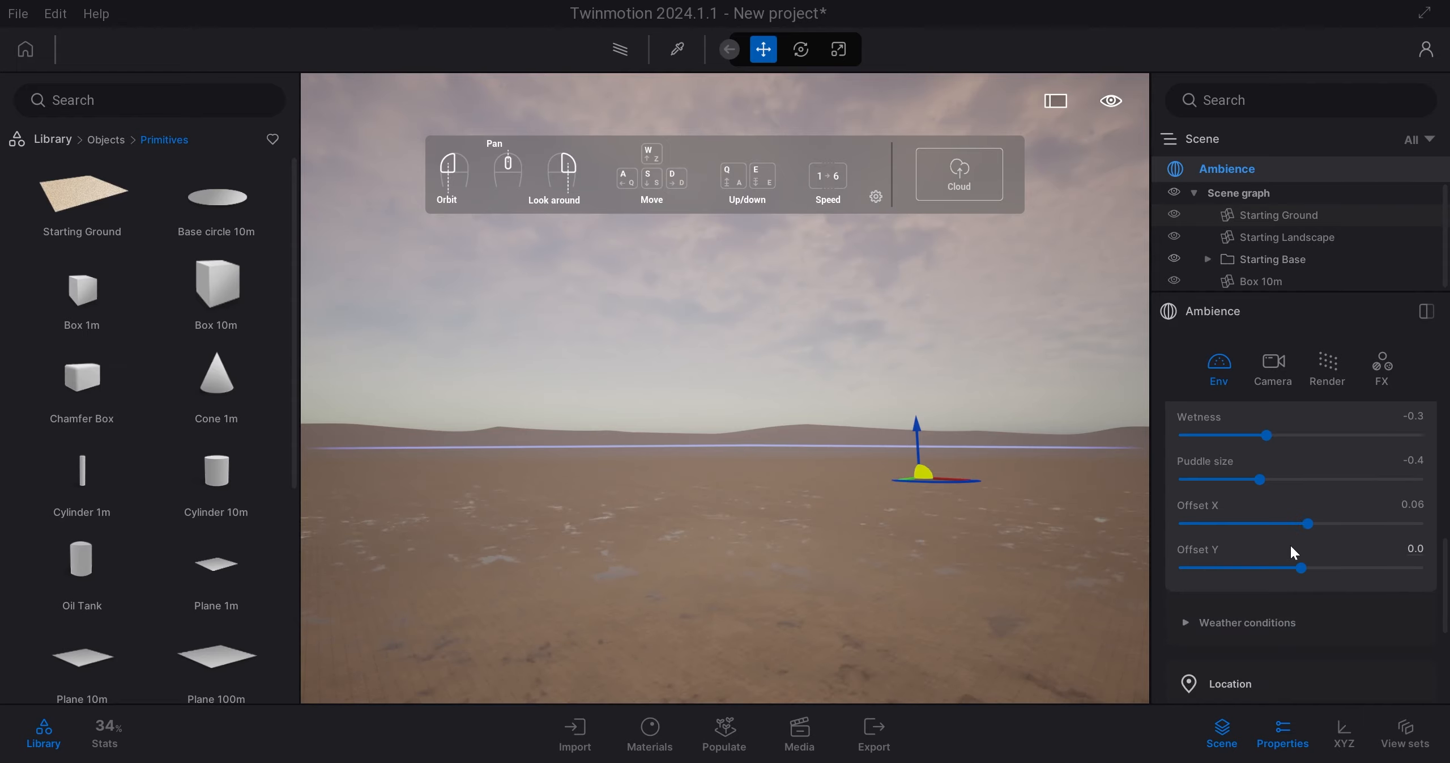
Step: Expand the weather conditions and set wind speed to 3.56, wind direction to 215° and vegetation growth to 0.76
left_click(1292, 546)
scroll(1292, 548, "down", 3)
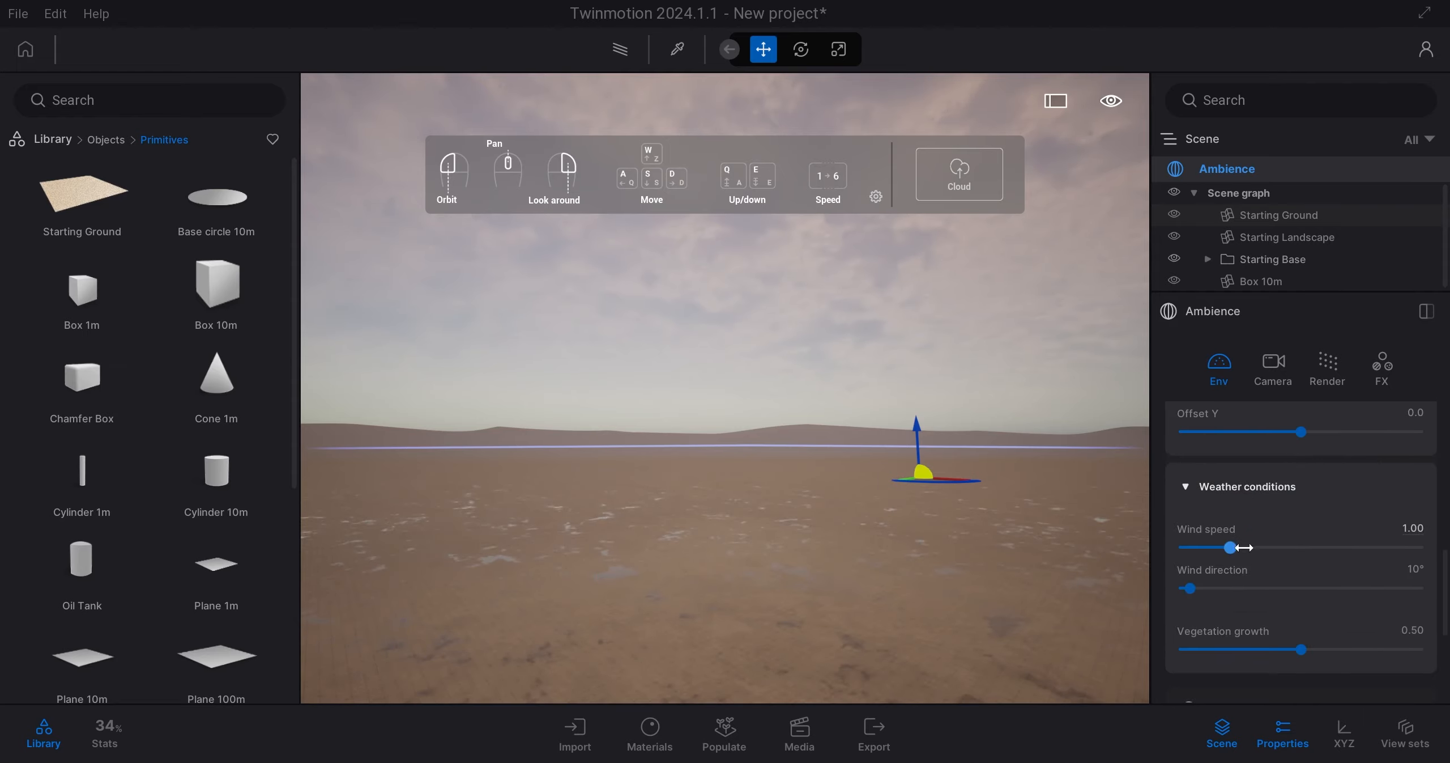
left_click_drag(1231, 546, 1351, 544)
left_click_drag(1190, 588, 1324, 588)
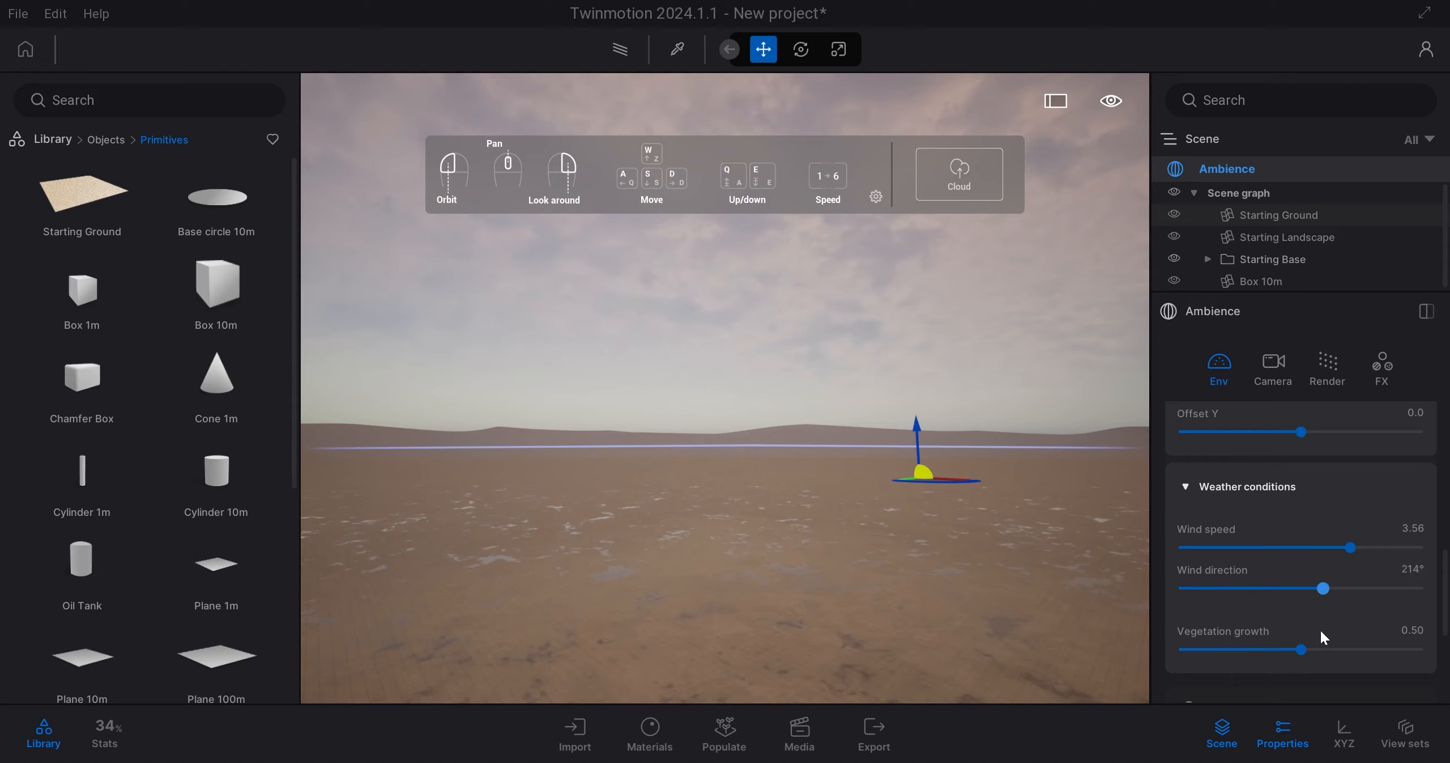
left_click_drag(1301, 649, 1361, 647)
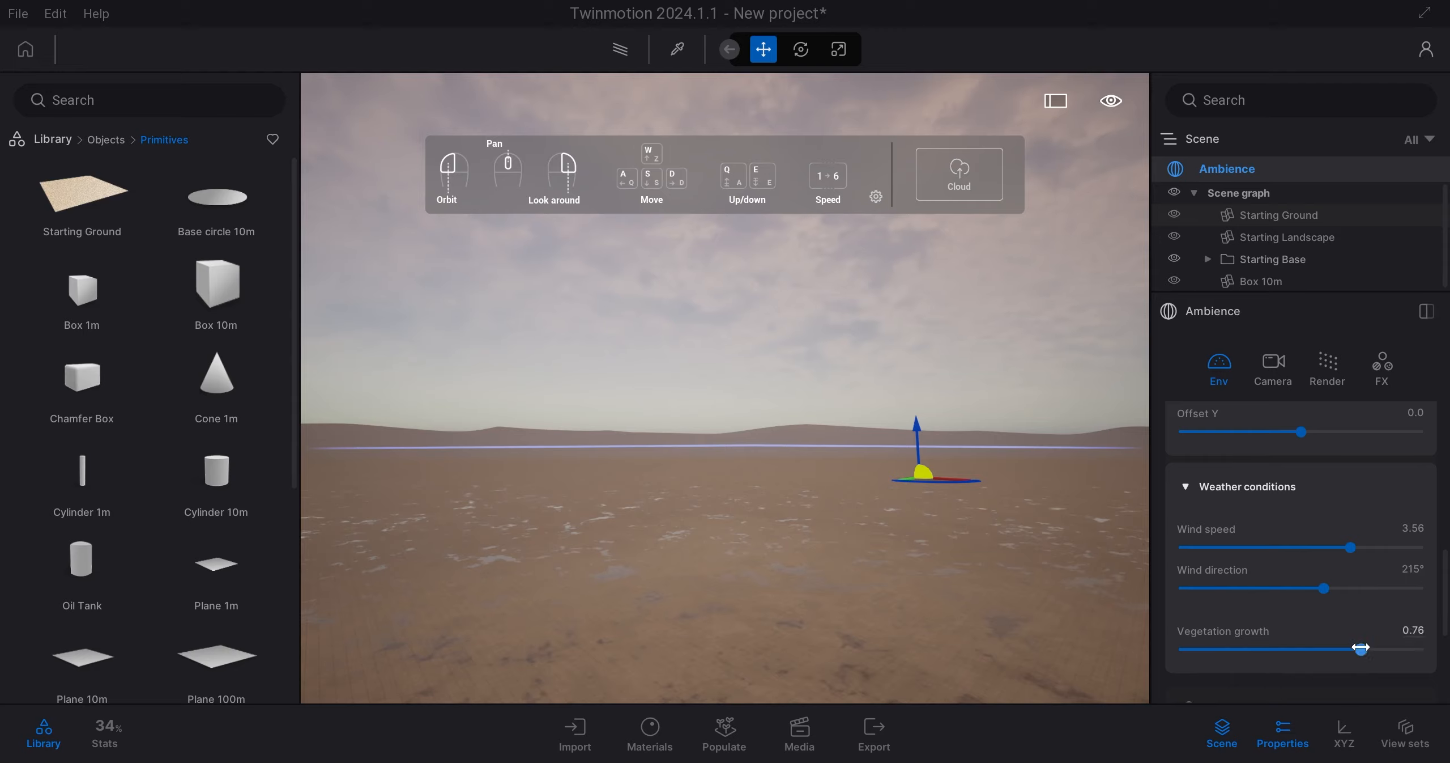
Step: Place an Indian Sandalwood tree from the library's vegetation trees on the ground in the foreground
left_click(55, 140)
left_click(215, 208)
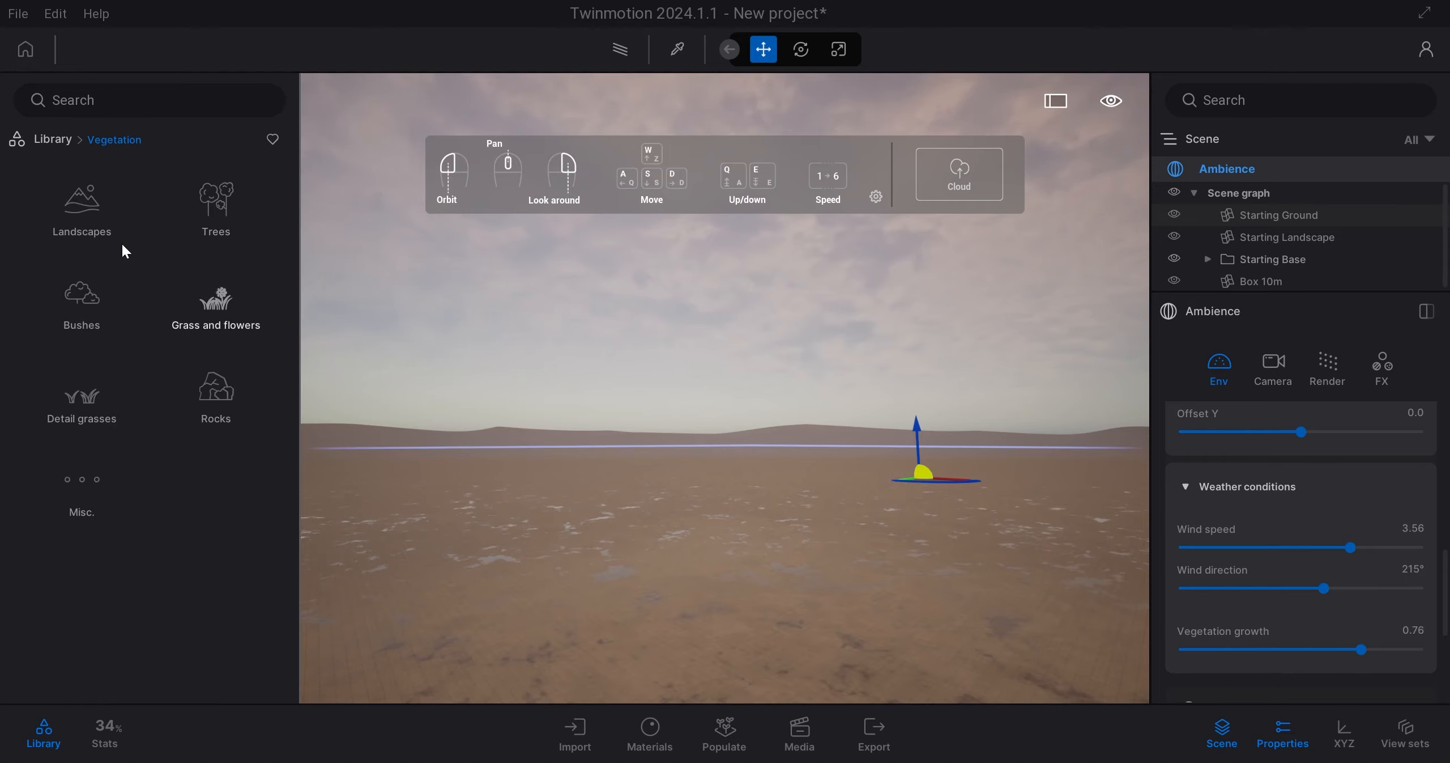
left_click(203, 215)
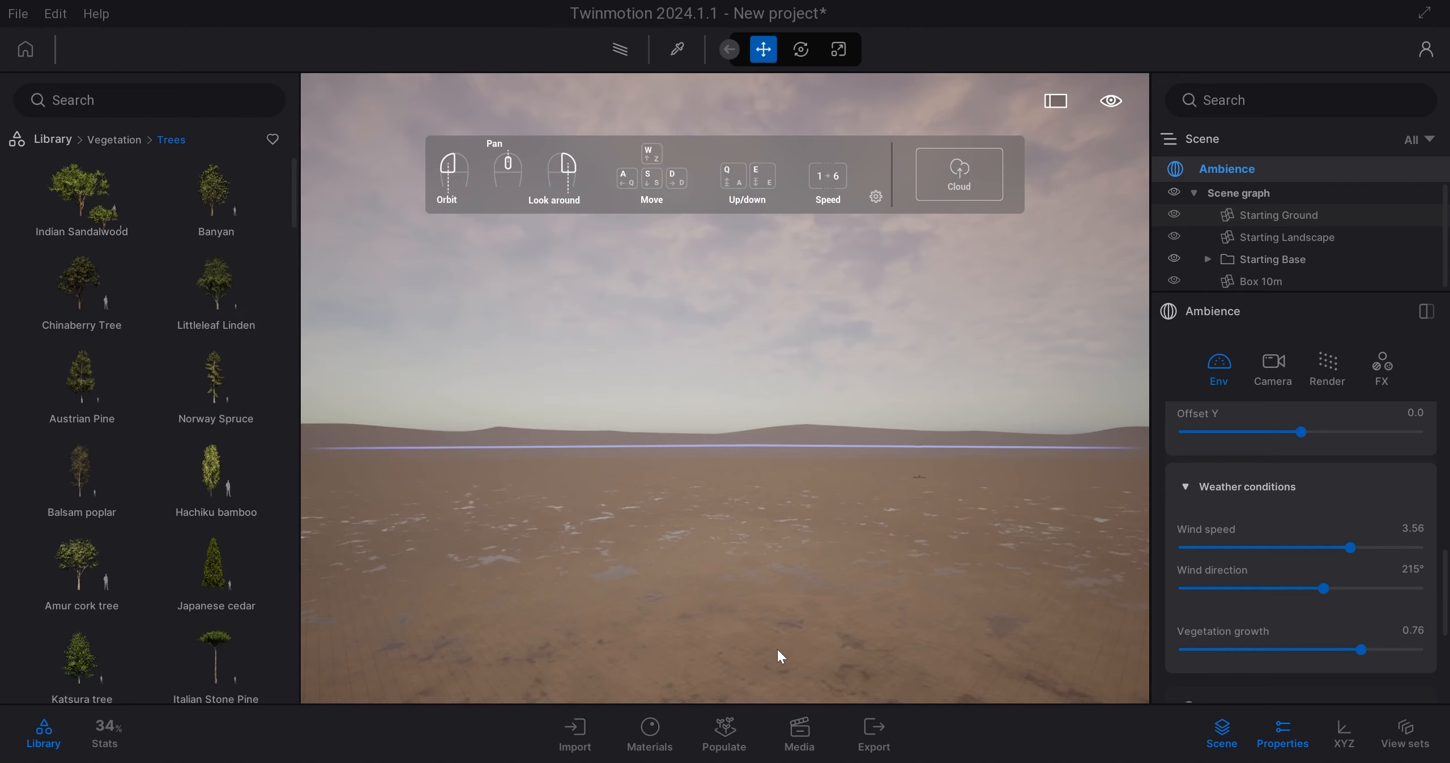
left_click_drag(797, 665, 797, 662)
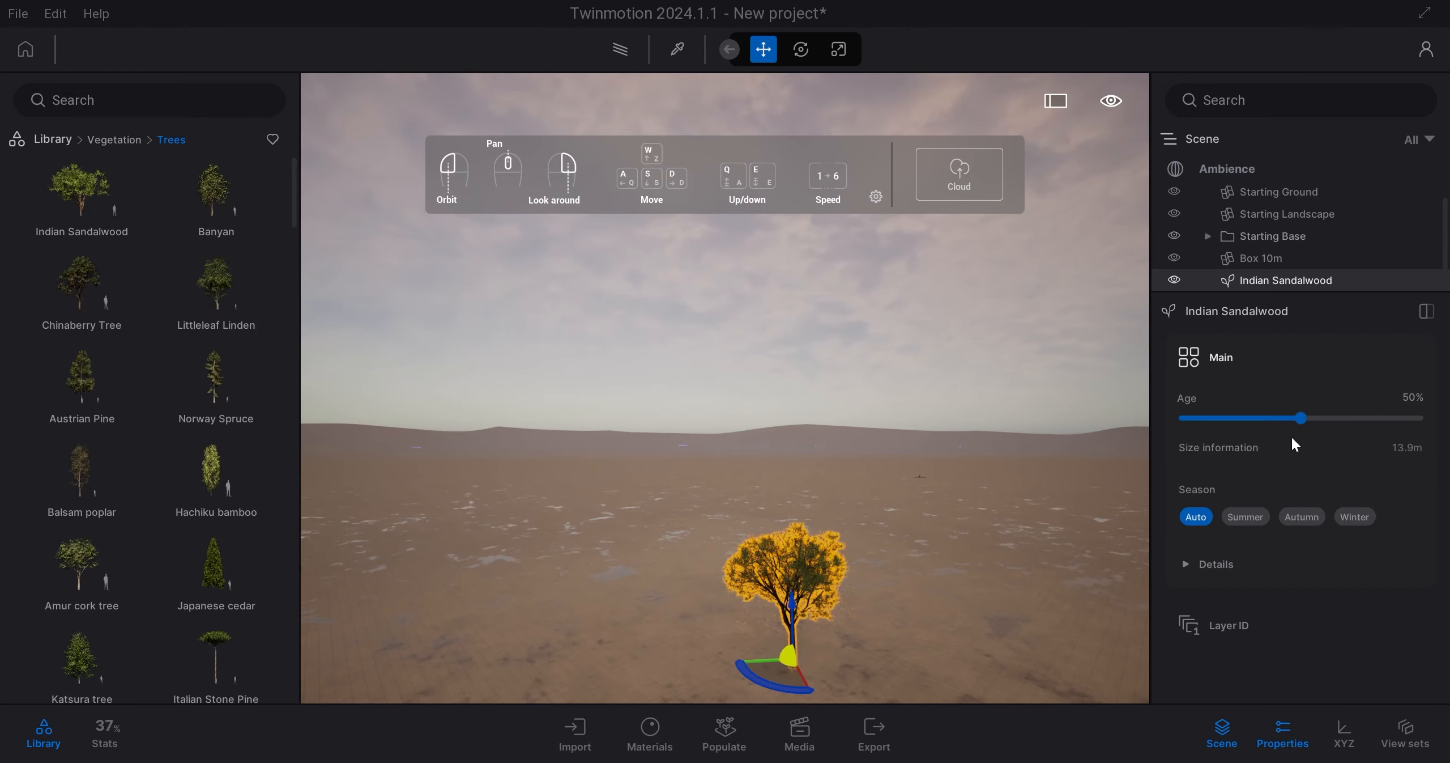
Step: Return to the Ambience weather conditions and set vegetation growth to 0.73 to examine its effect on the tree
left_click(1267, 168)
scroll(1312, 583, "down", 1)
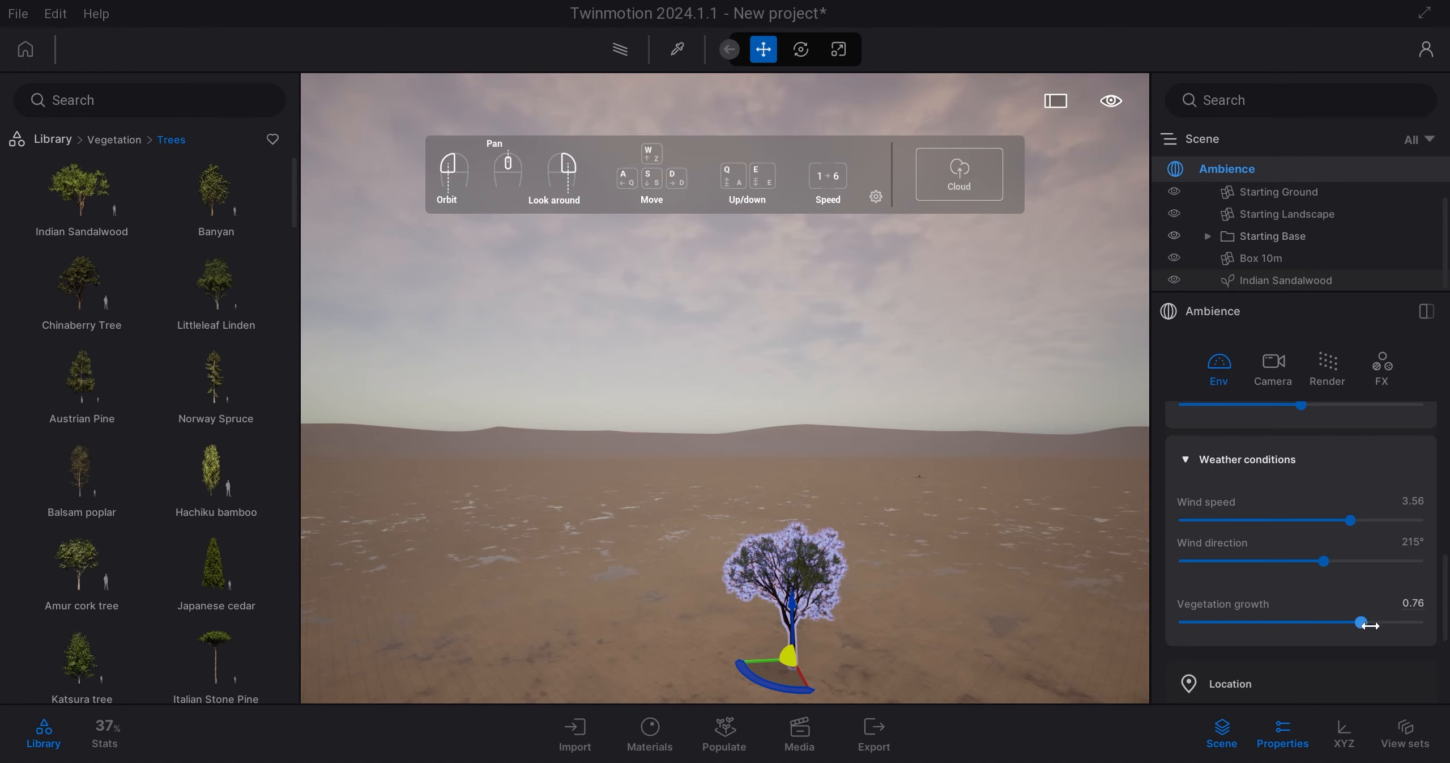
mouse_move(1361, 621)
left_mouse_down()
mouse_move(1403, 621)
mouse_move(1284, 620)
mouse_move(1368, 619)
mouse_move(1348, 605)
mouse_move(1419, 593)
mouse_move(1354, 605)
left_mouse_up()
Step: Turn the view toward the sun and set the location's Sun - North offset to 256°
scroll(1290, 569, "down", 5)
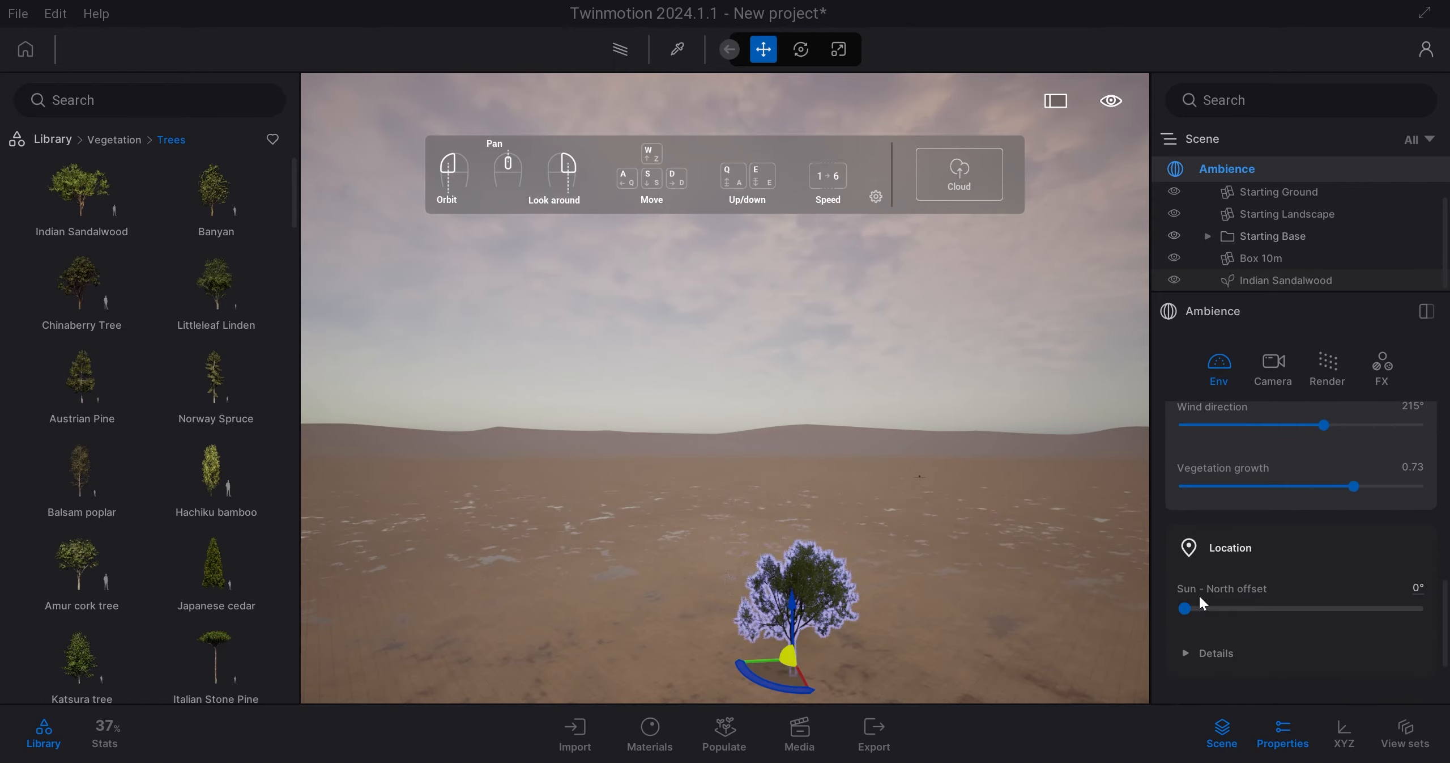
right_click_drag(954, 541, 1136, 551)
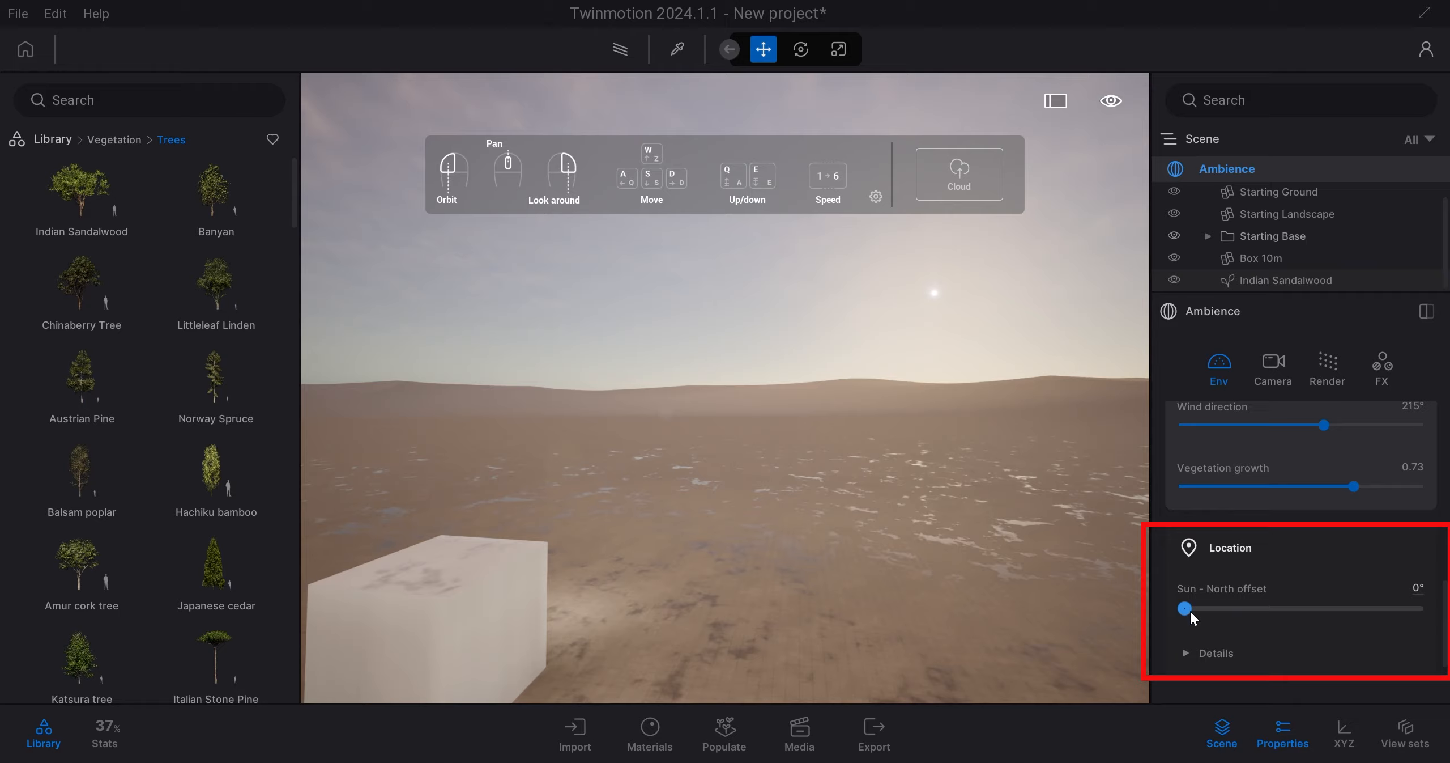
left_click_drag(1191, 611, 1351, 608)
mouse_move(965, 456)
right_mouse_down()
mouse_move(1076, 427)
mouse_move(1048, 391)
mouse_move(998, 470)
mouse_move(958, 446)
right_mouse_up()
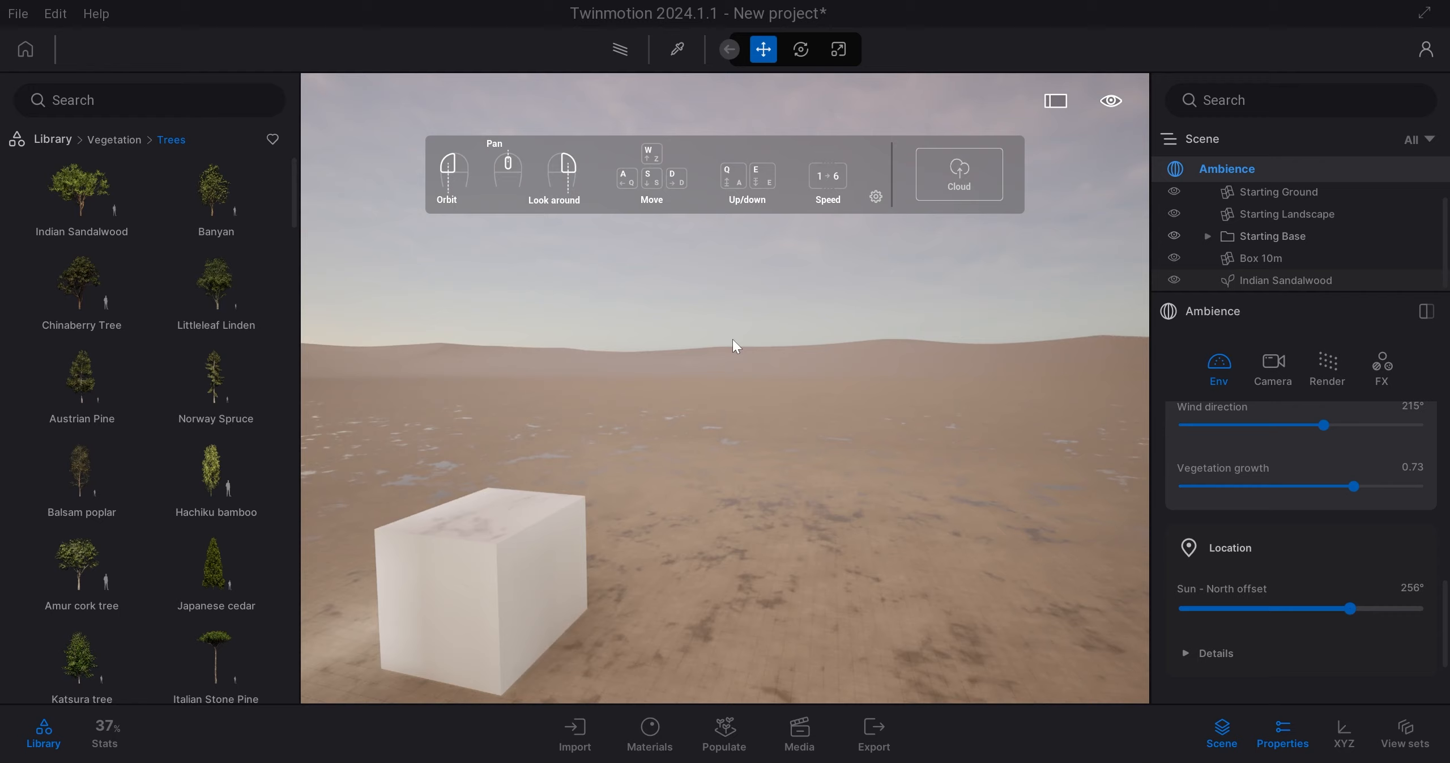
Step: Expand the location details, move the map marker to Greenland at about 65.37, -41.48, and set the month to September
left_click(1323, 653)
scroll(1327, 566, "down", 3)
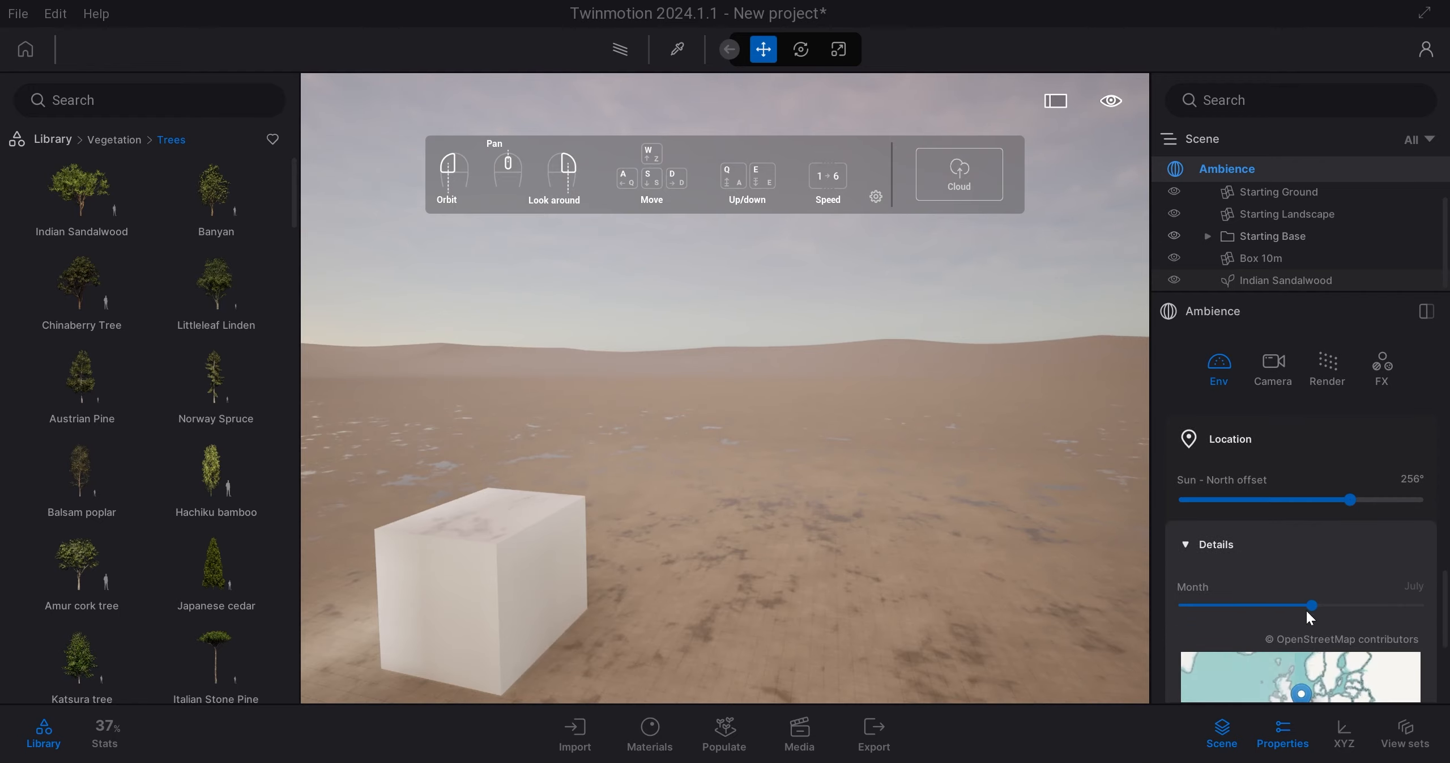
scroll(1320, 597, "down", 3)
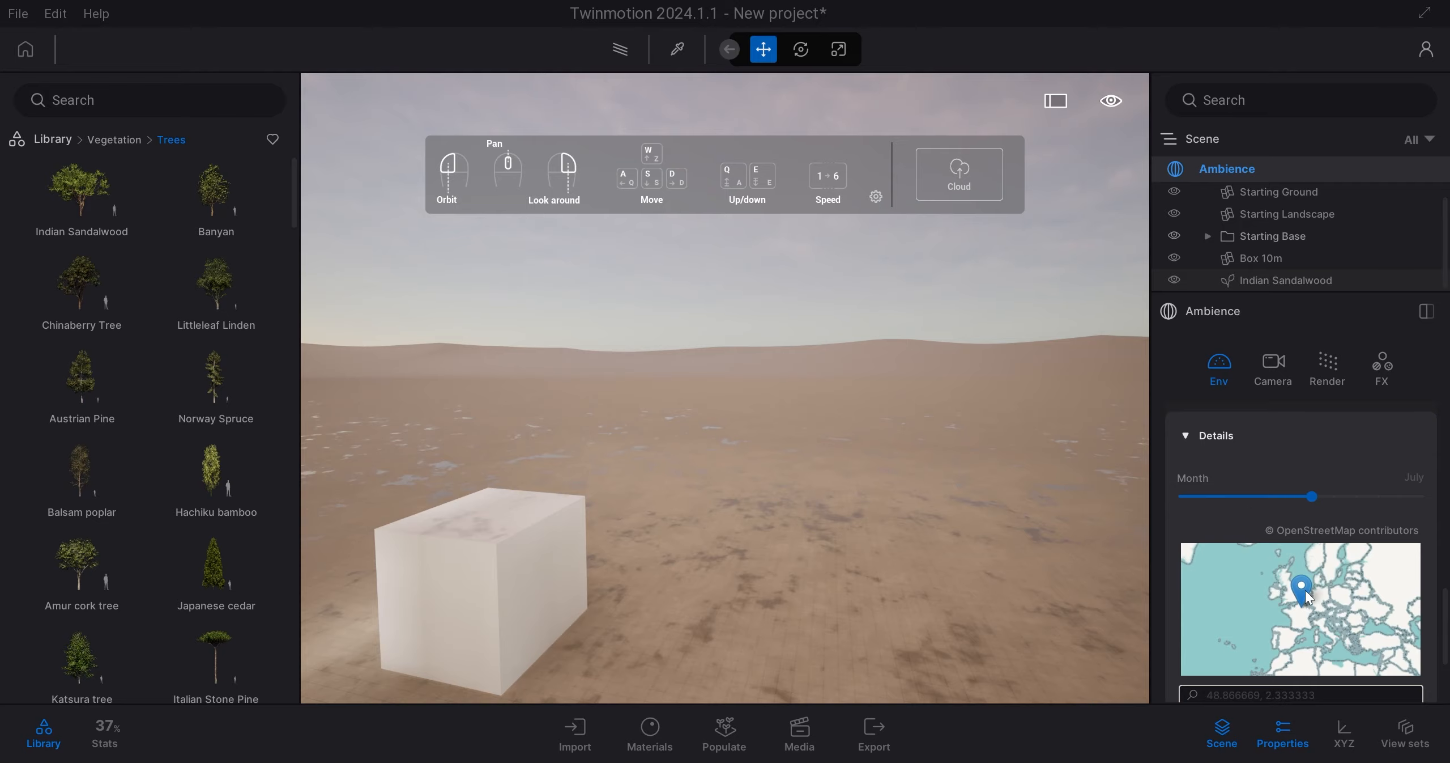
left_click(1293, 584)
left_click(1304, 609)
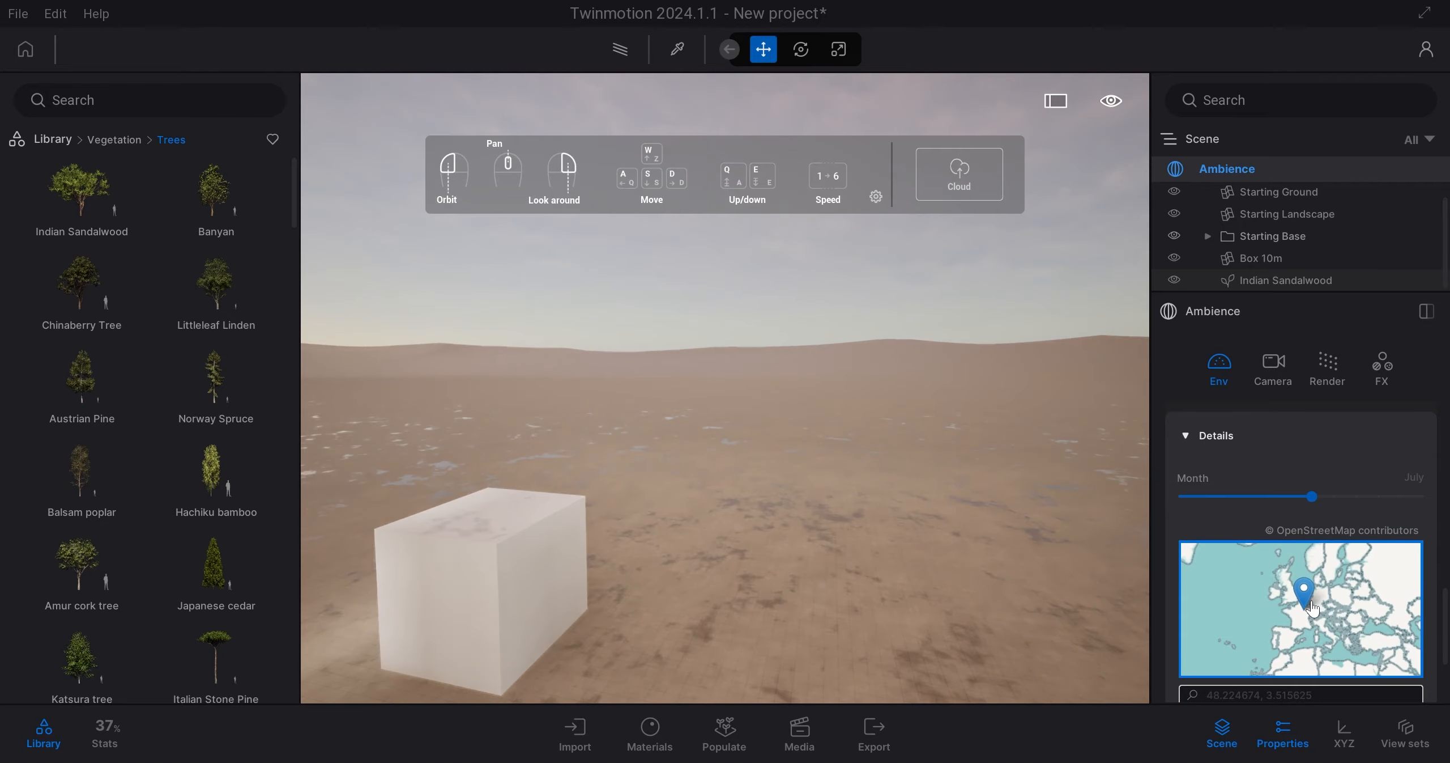
left_click_drag(1322, 605, 1346, 610)
left_click_drag(1335, 619, 1246, 561)
scroll(1303, 625, "down", 1)
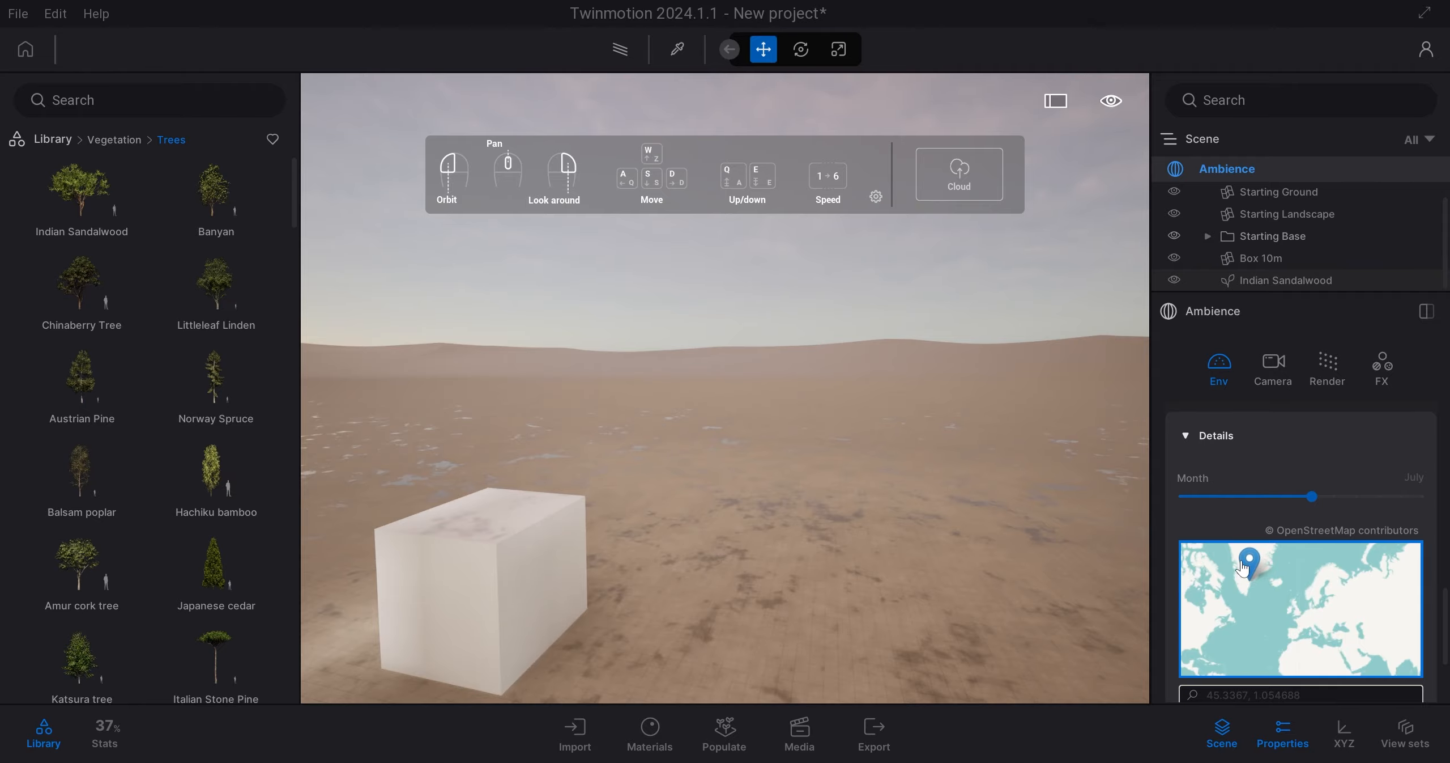
scroll(1298, 602, "down", 1)
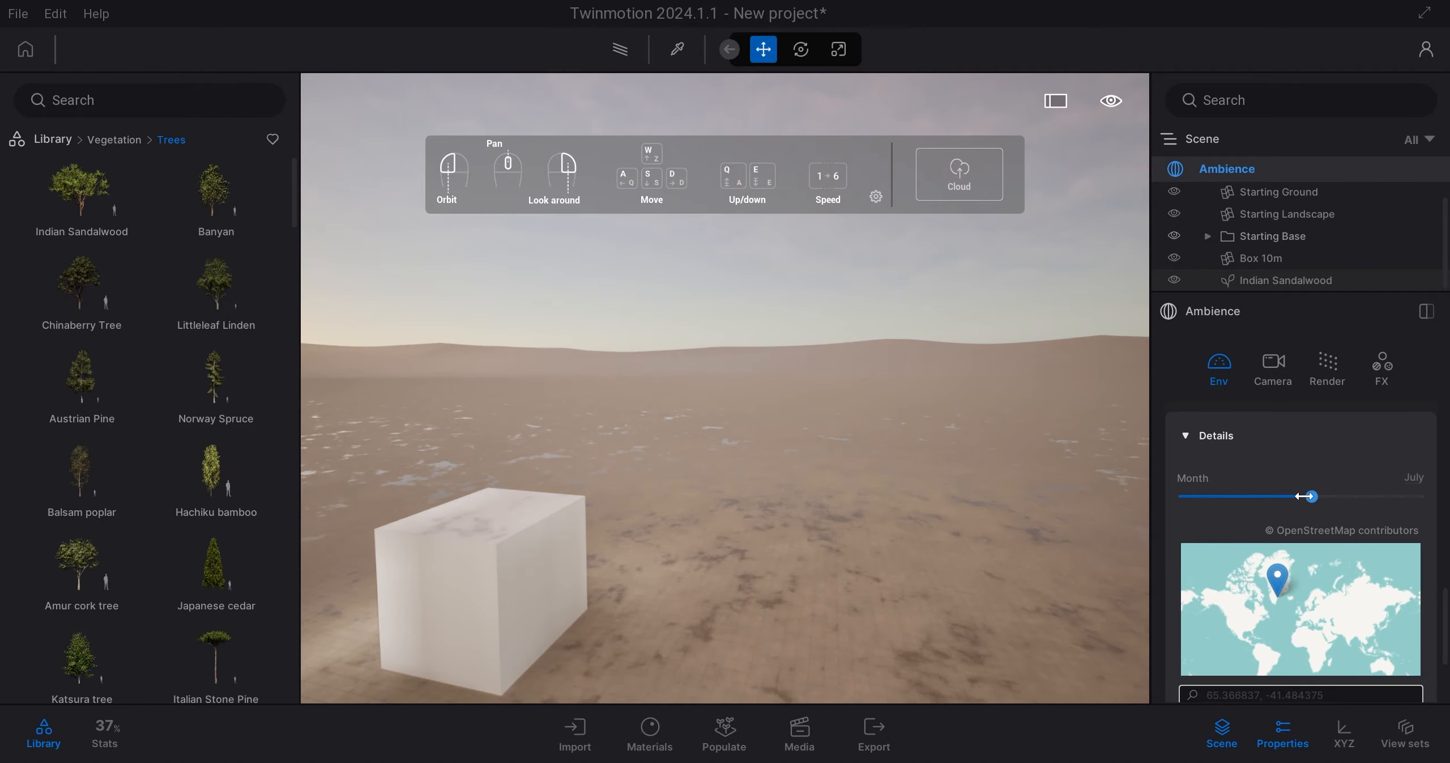
left_click_drag(1301, 495, 1370, 497)
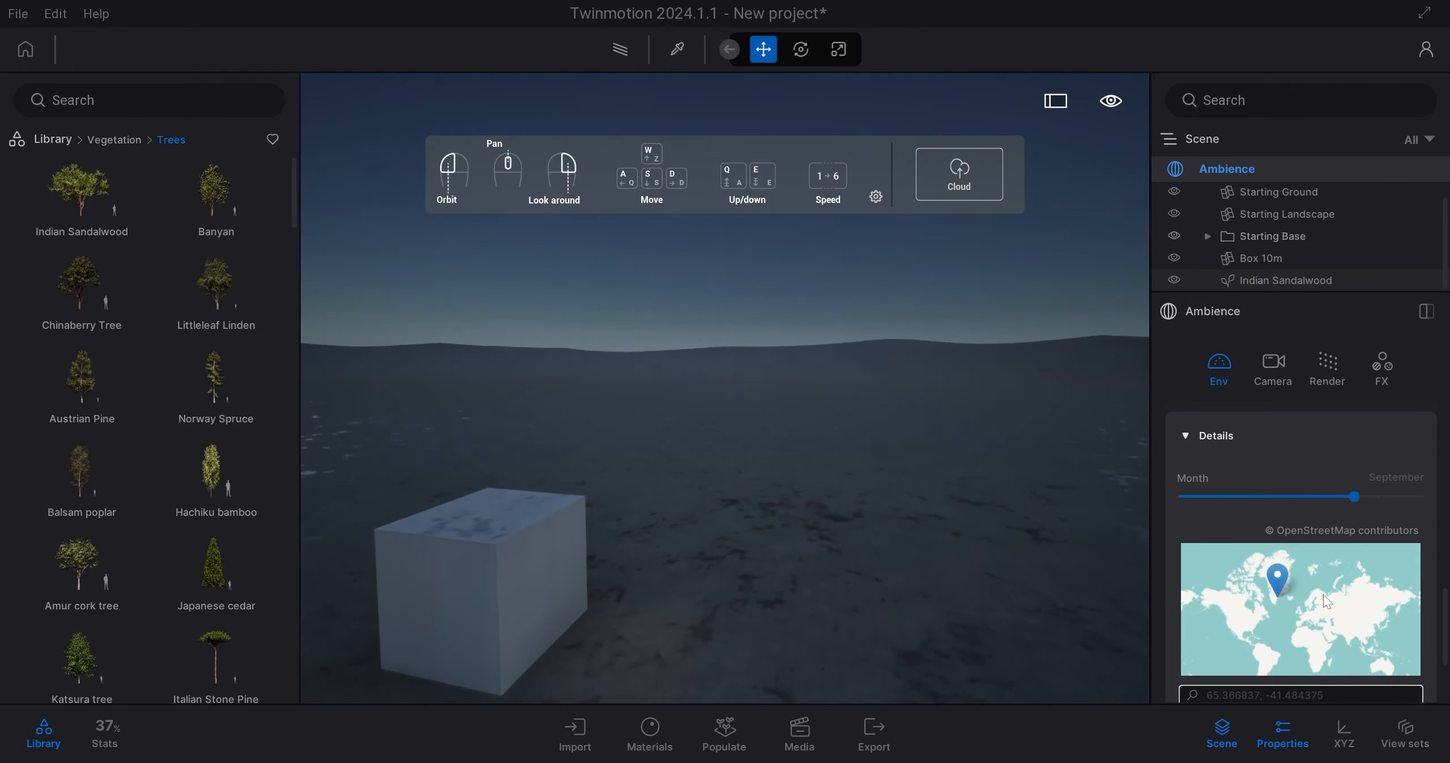
Step: Try the HDRI environment as Backdrop HDRI and as Skydome with intensity 46.96, and disable it
scroll(1337, 598, "down", 3)
left_click(1338, 598)
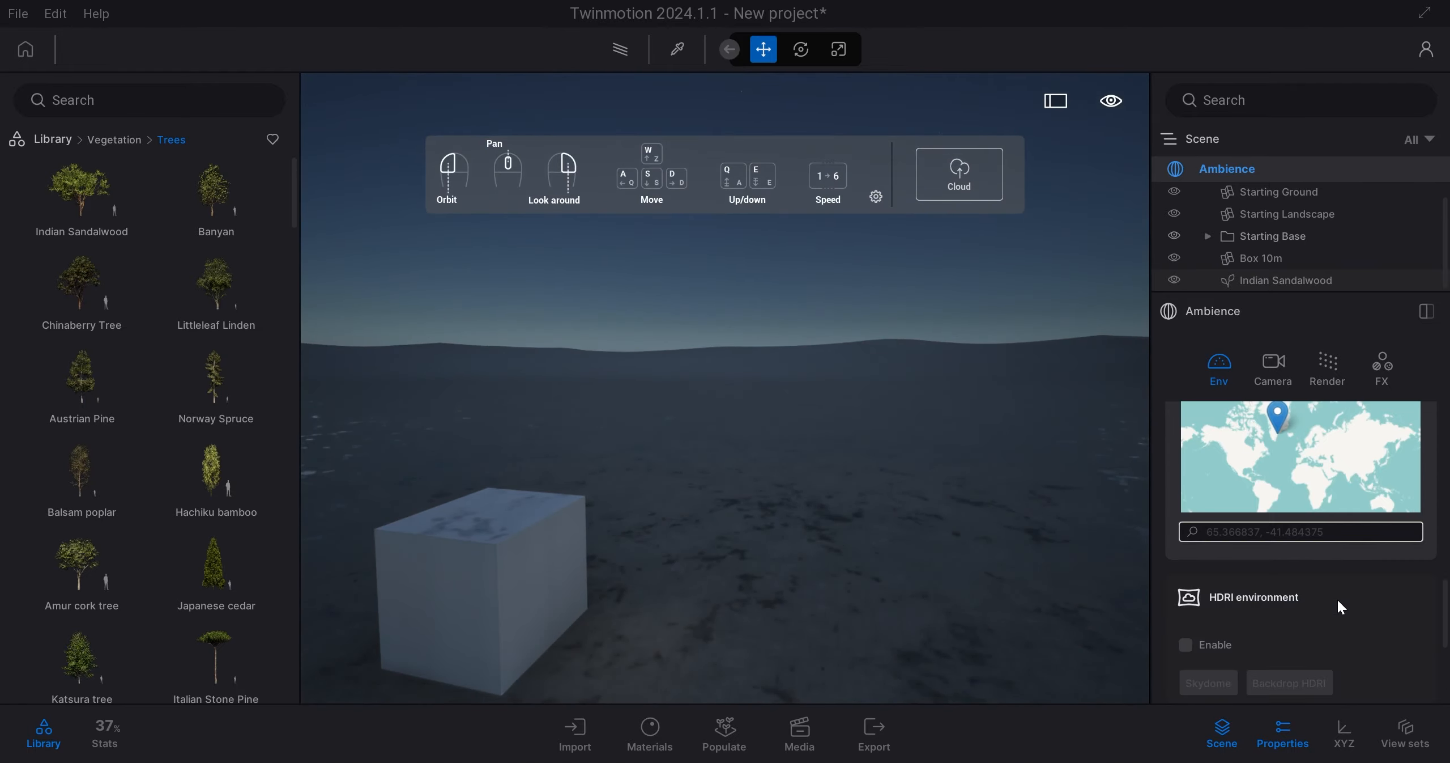
scroll(1337, 598, "down", 1)
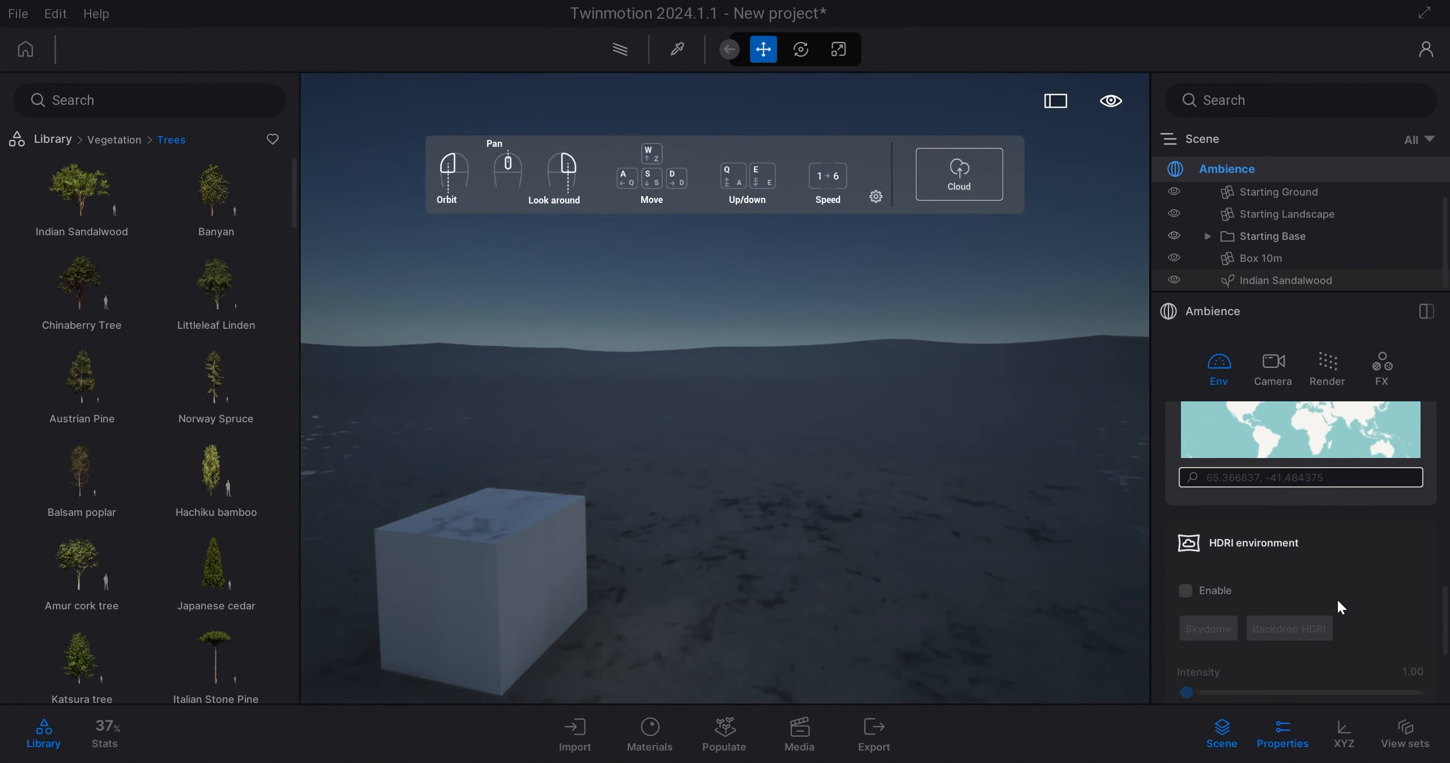
left_click(1186, 591)
scroll(1221, 564, "down", 2)
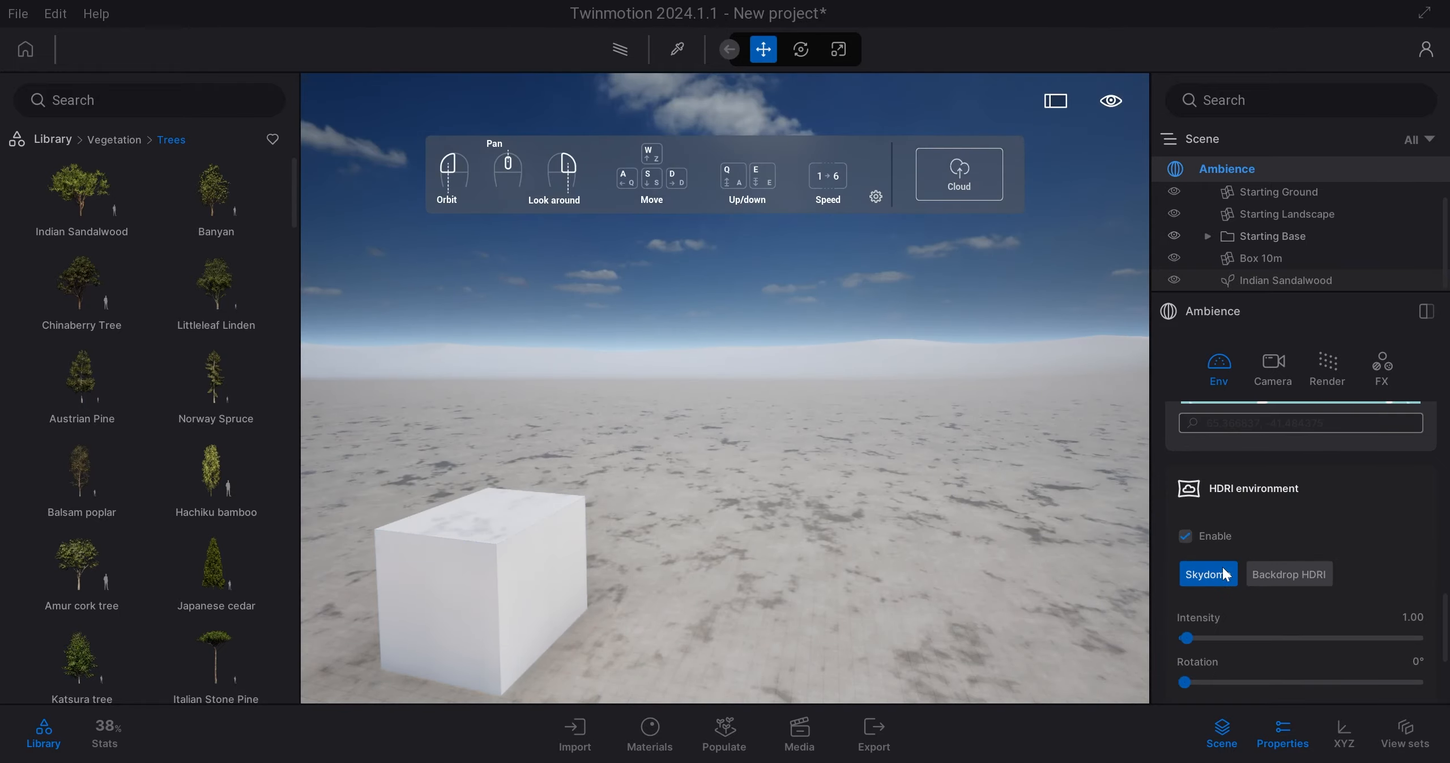
left_click(1297, 578)
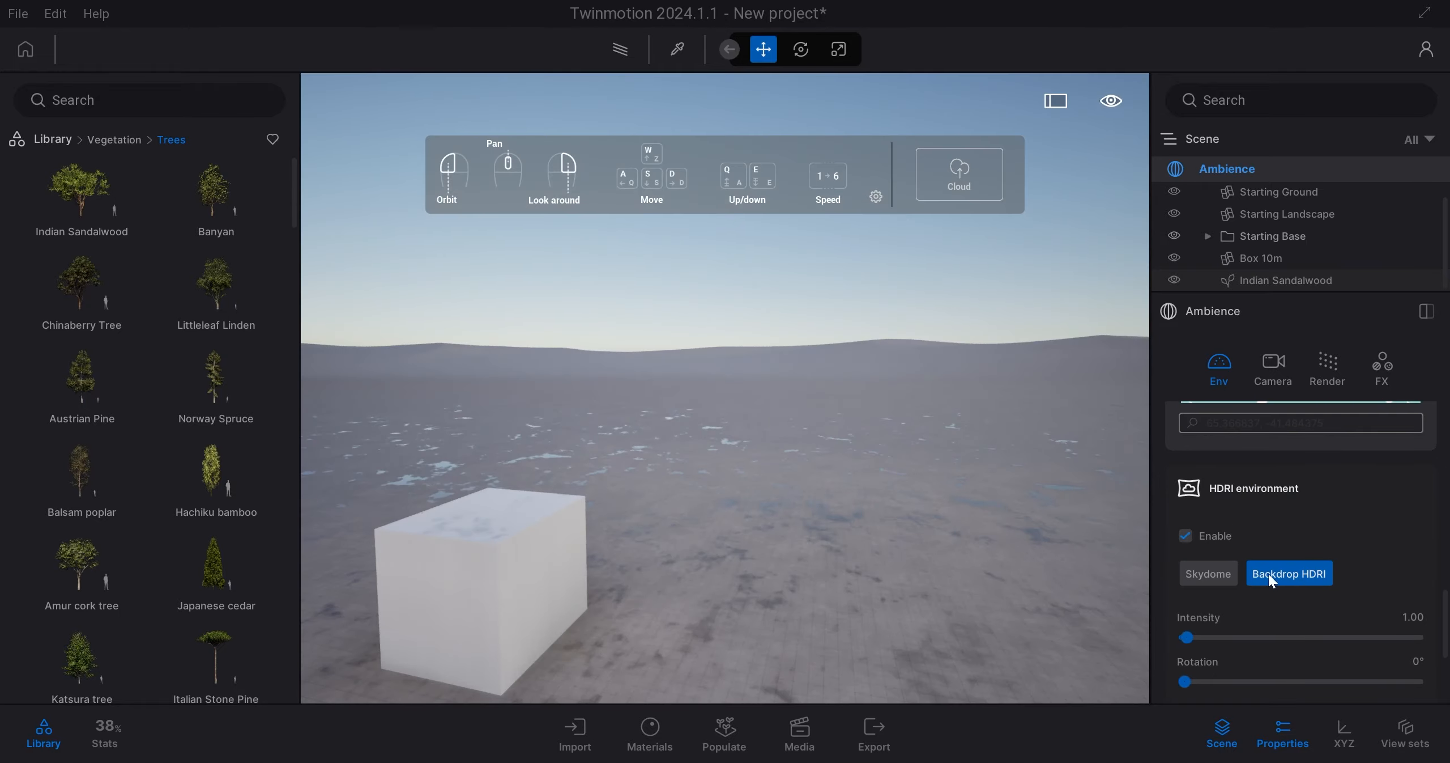
left_click(1208, 575)
left_click_drag(1195, 634, 1276, 636)
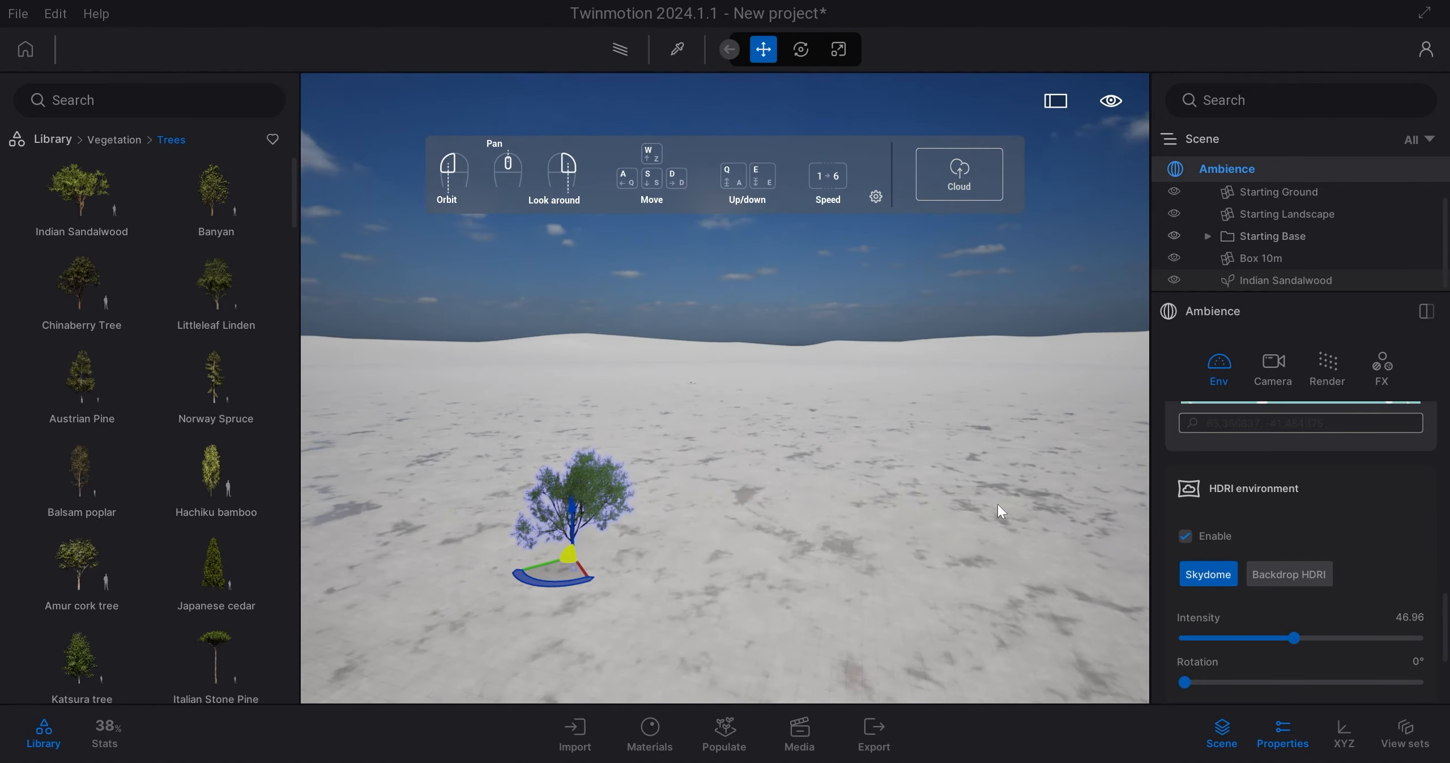
left_click(1186, 536)
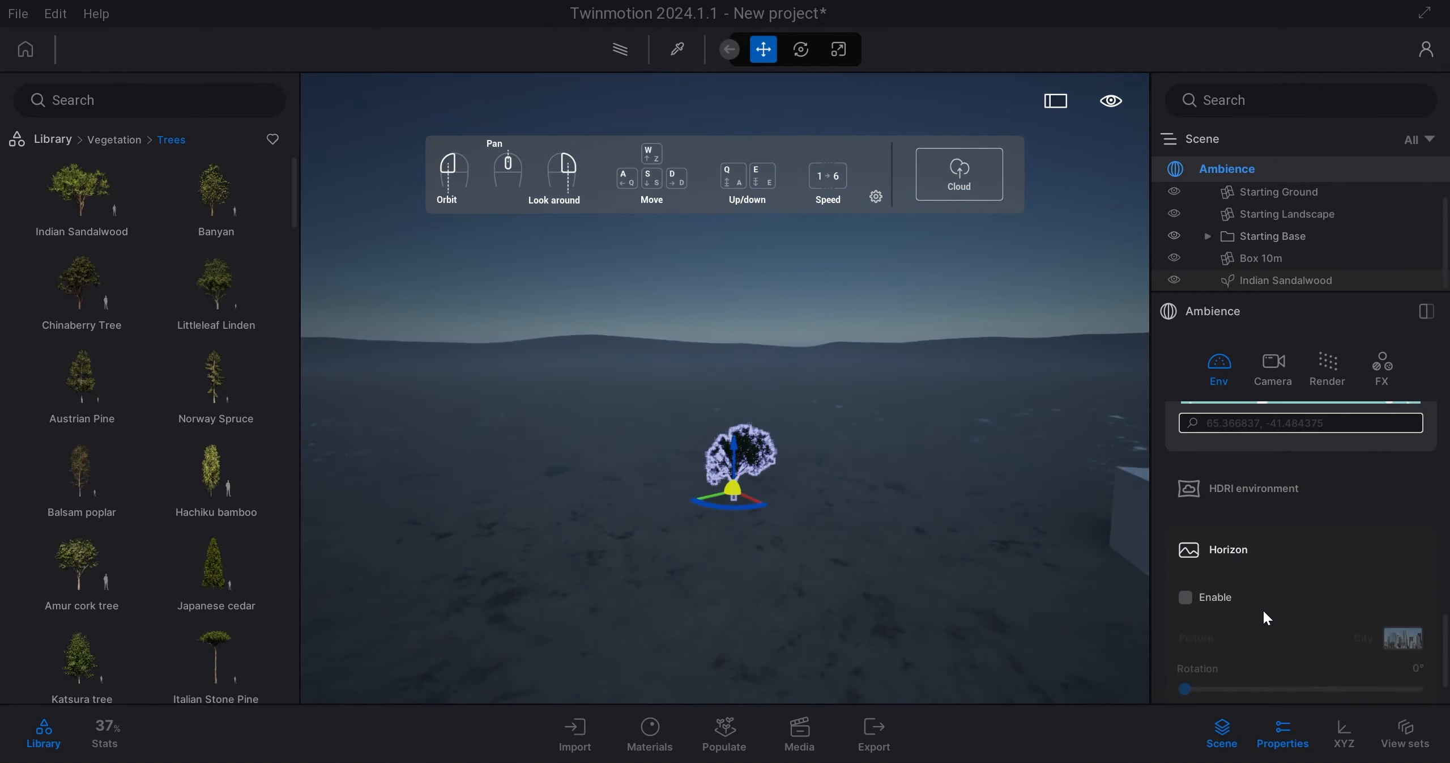
Step: Enable the horizon with the City picture and delete the Starting Landscape, returning to the Ambience settings
left_click(1239, 606)
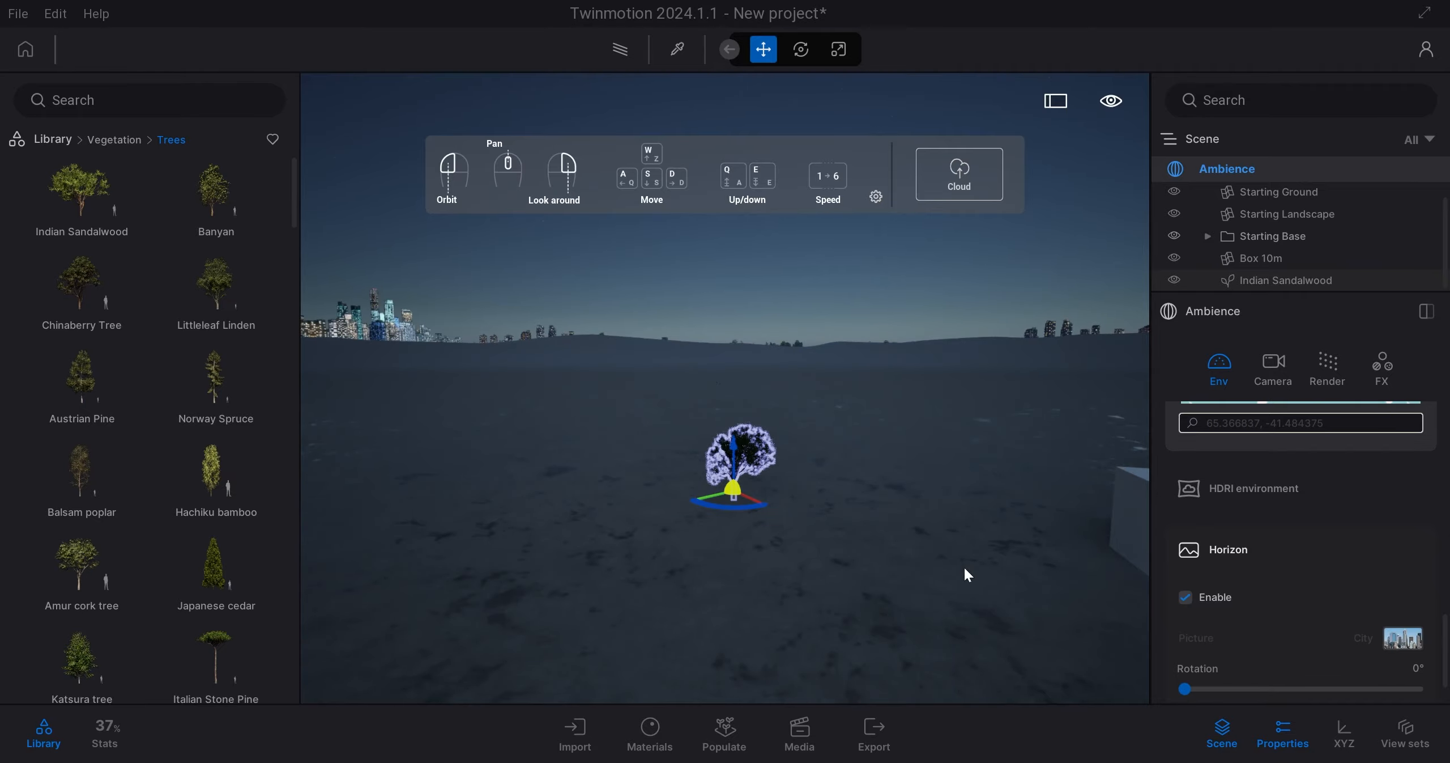
right_click_drag(659, 457, 635, 445)
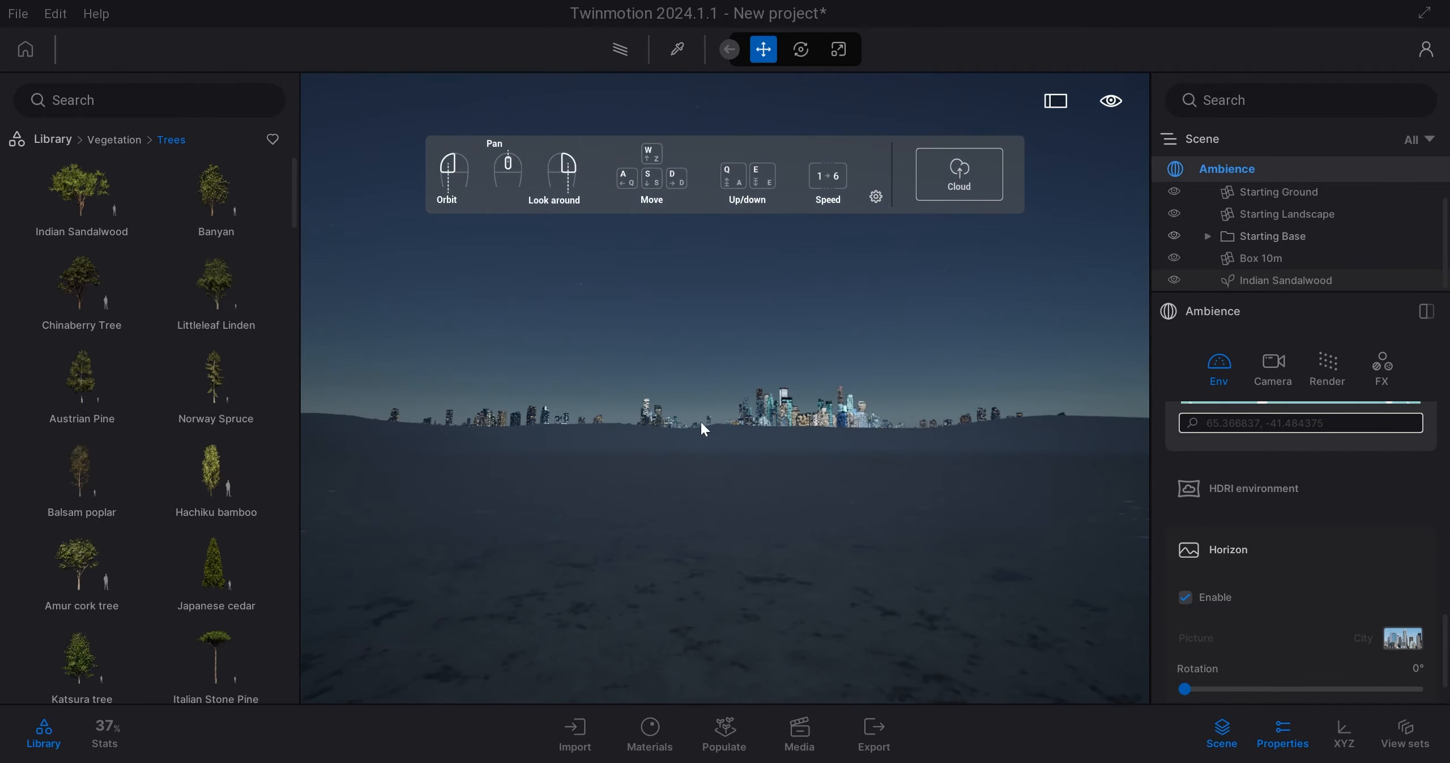
left_click(1064, 449)
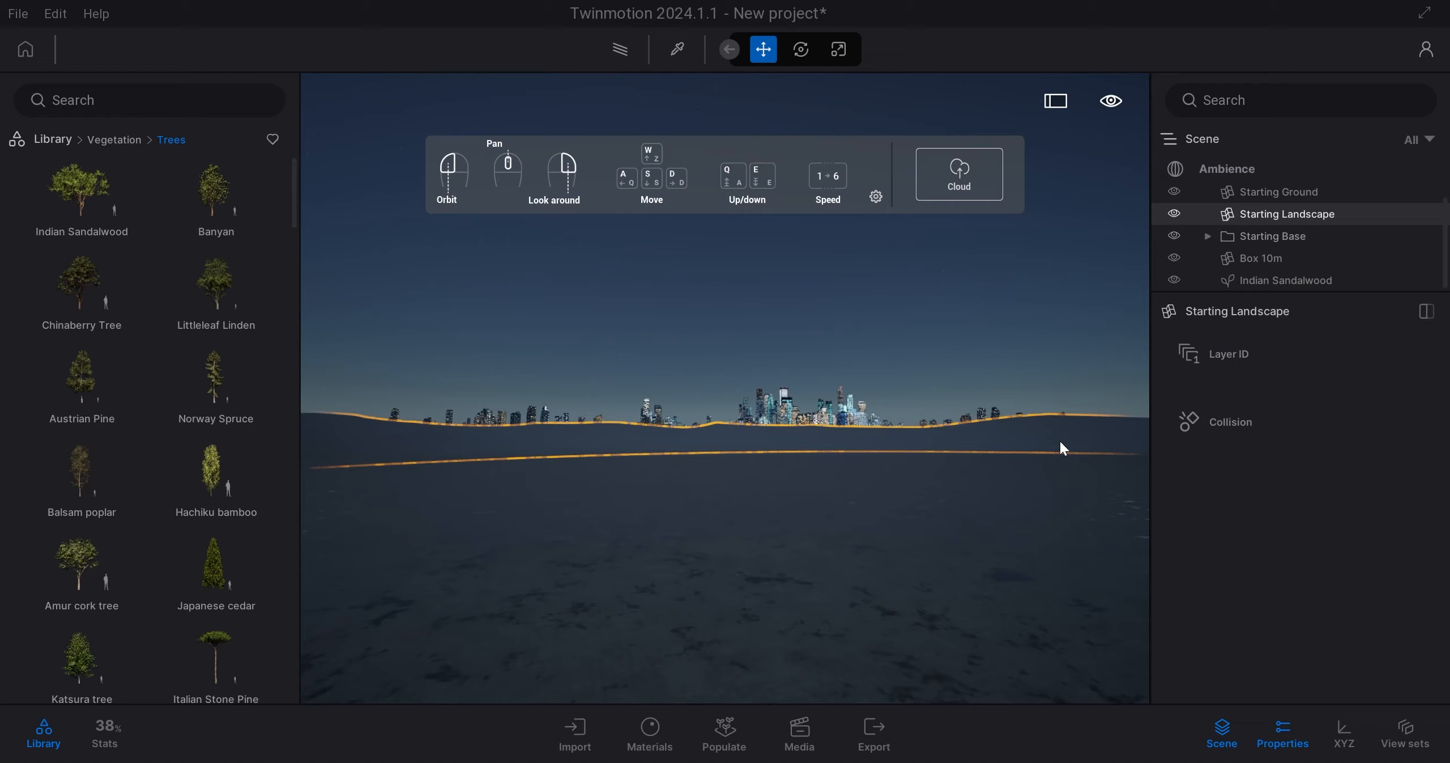
key("Delete")
left_click(1278, 166)
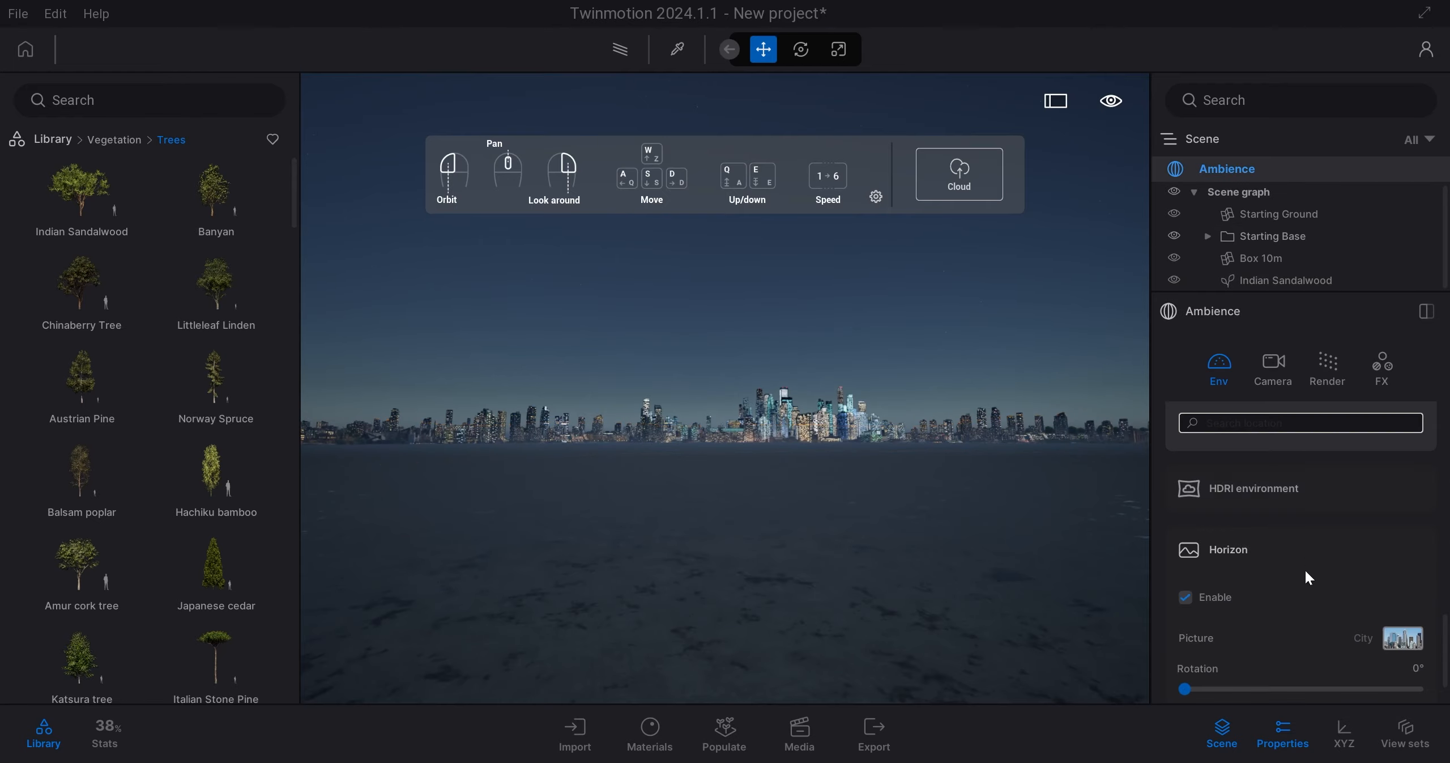
Step: Set the horizon rotation to 176°, try the Countryside and Town pictures, choose Waterfront, and keep the horizon enabled
left_click_drag(1185, 606, 1299, 608)
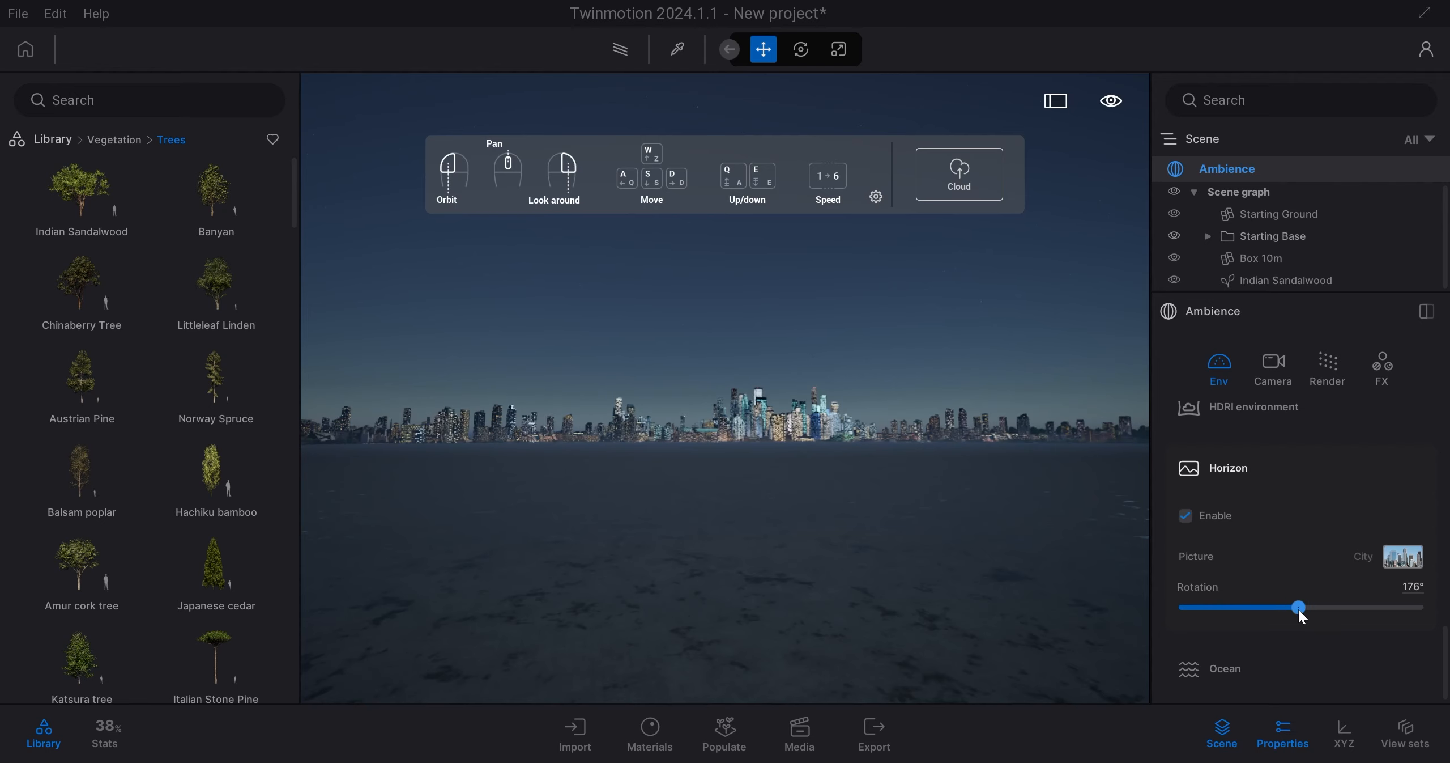
left_click(1404, 561)
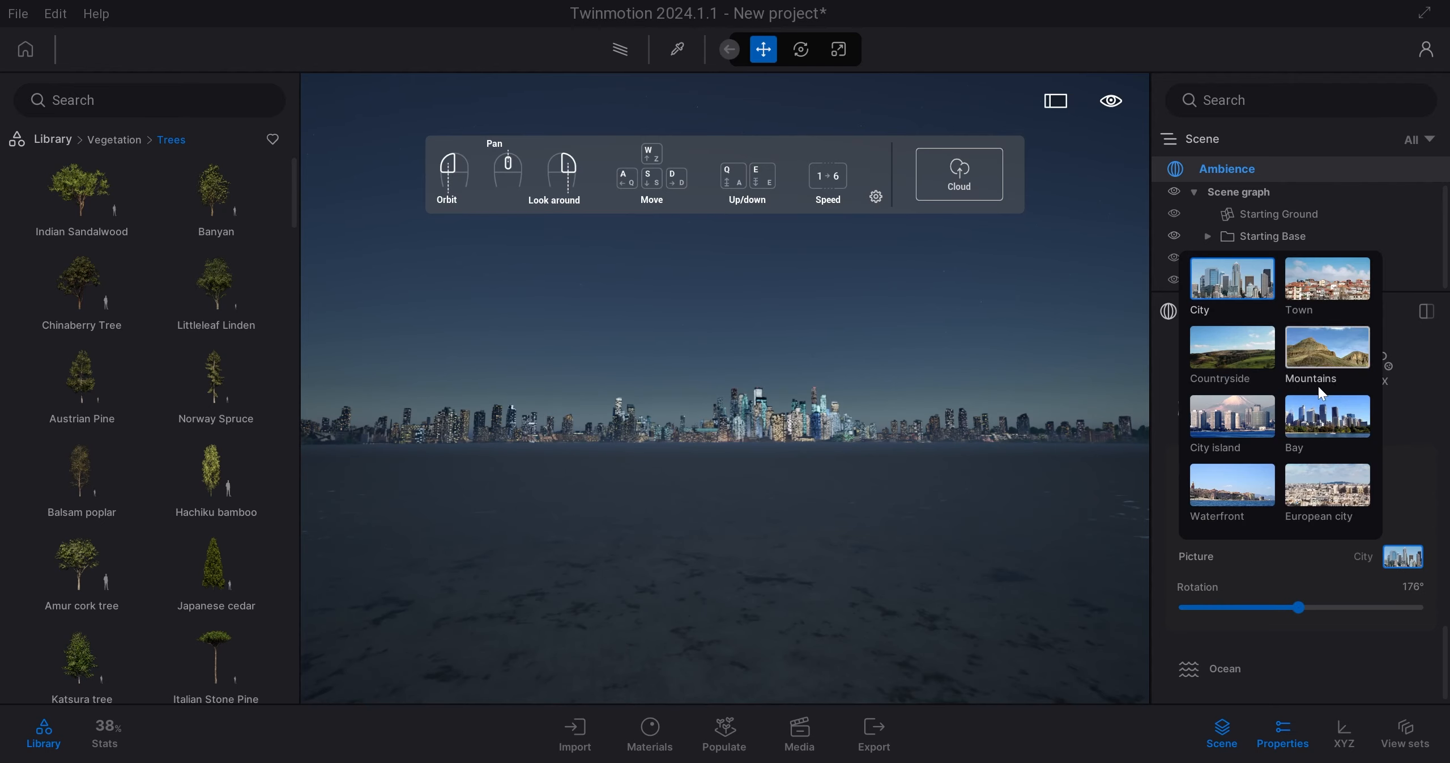
left_click(1249, 425)
left_click(1247, 362)
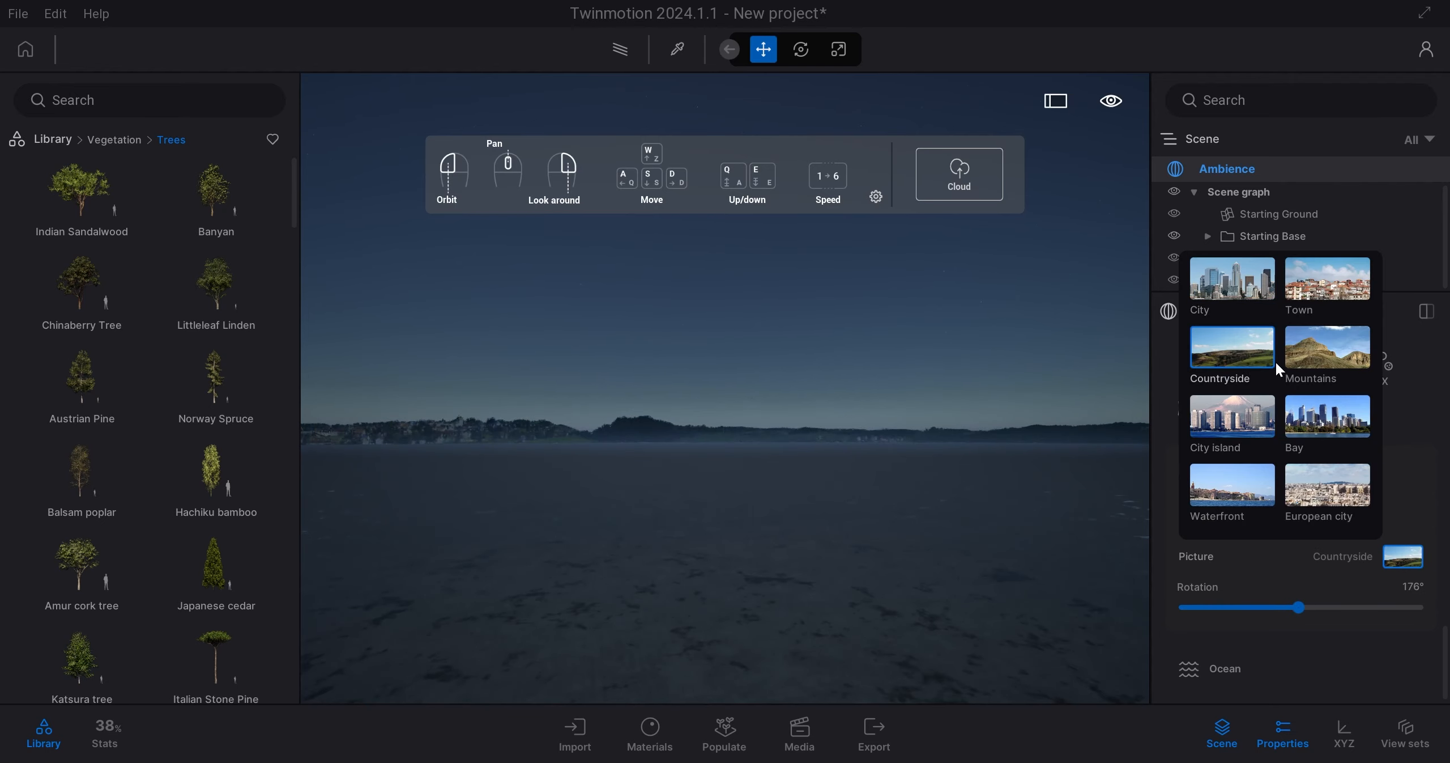
left_click(1314, 359)
left_click(1328, 281)
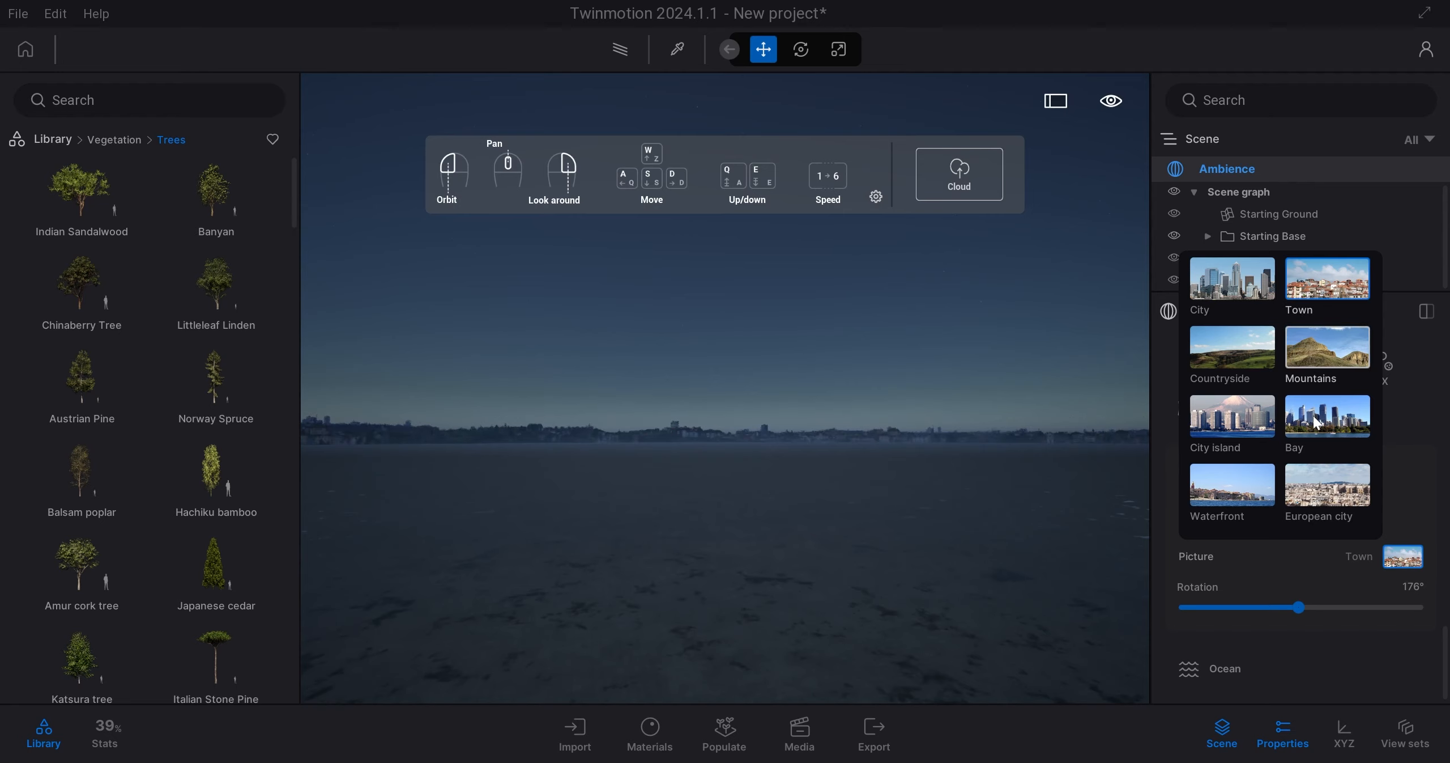
left_click(1226, 479)
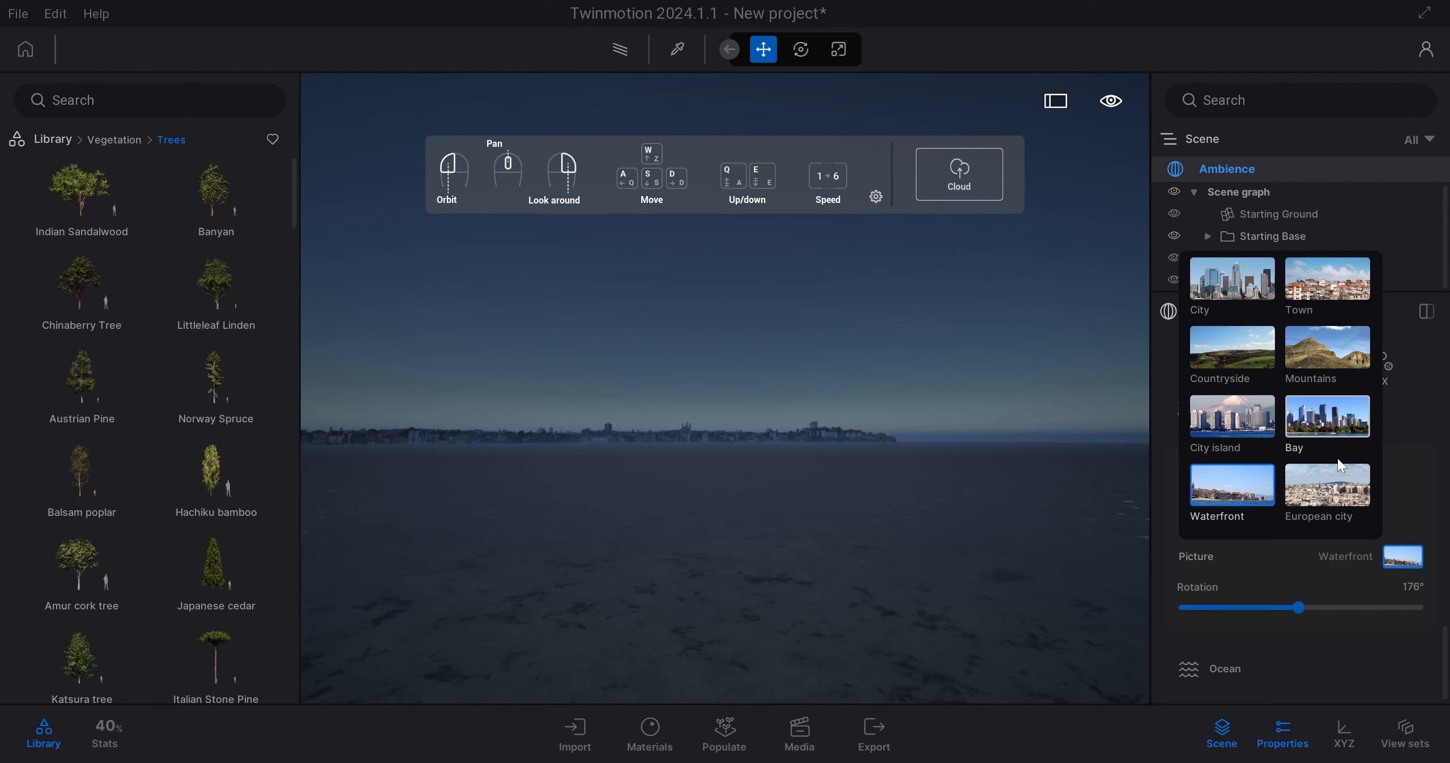
left_click(1398, 500)
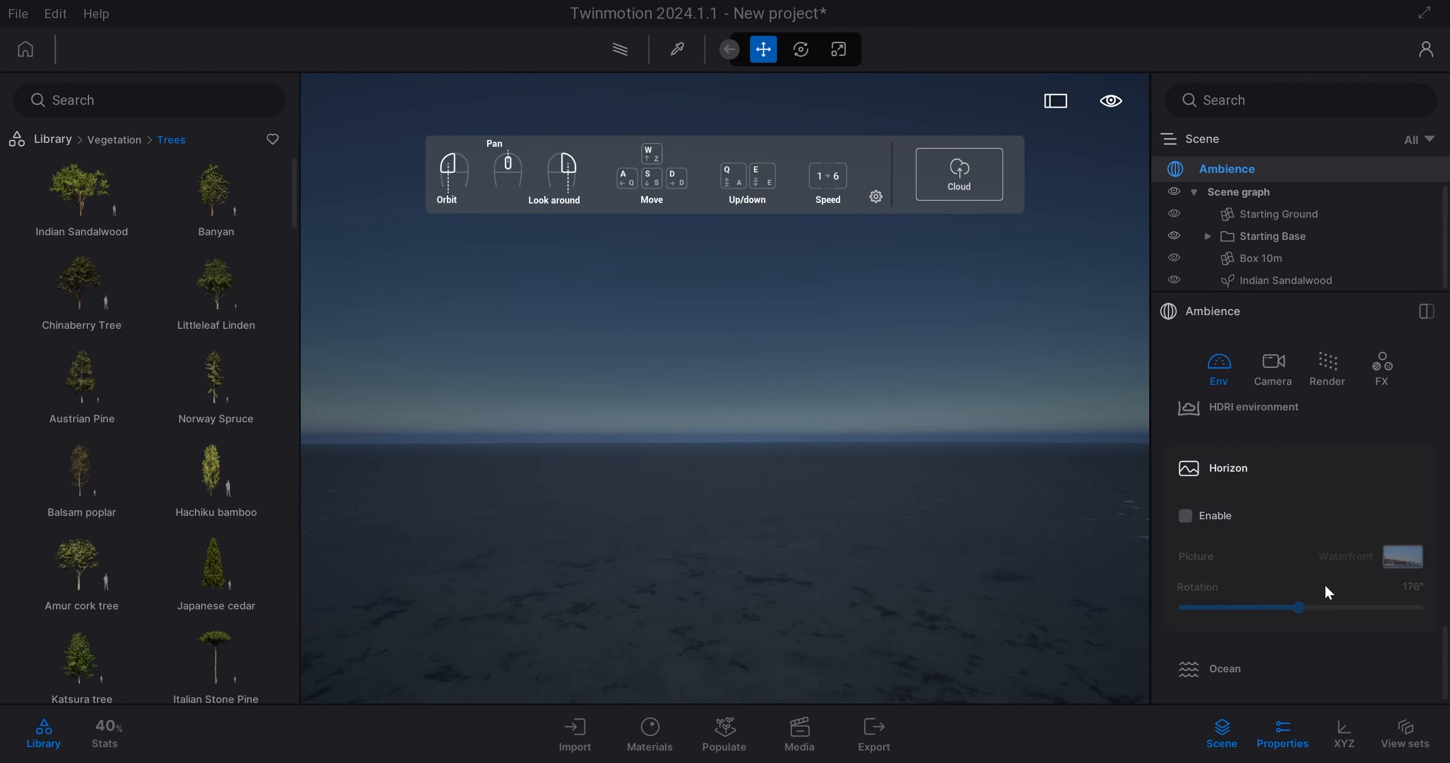
left_click(1215, 521)
Step: Enable the ocean in the Ambience environment and look at the box and tree in the water
scroll(1274, 615, "down", 1)
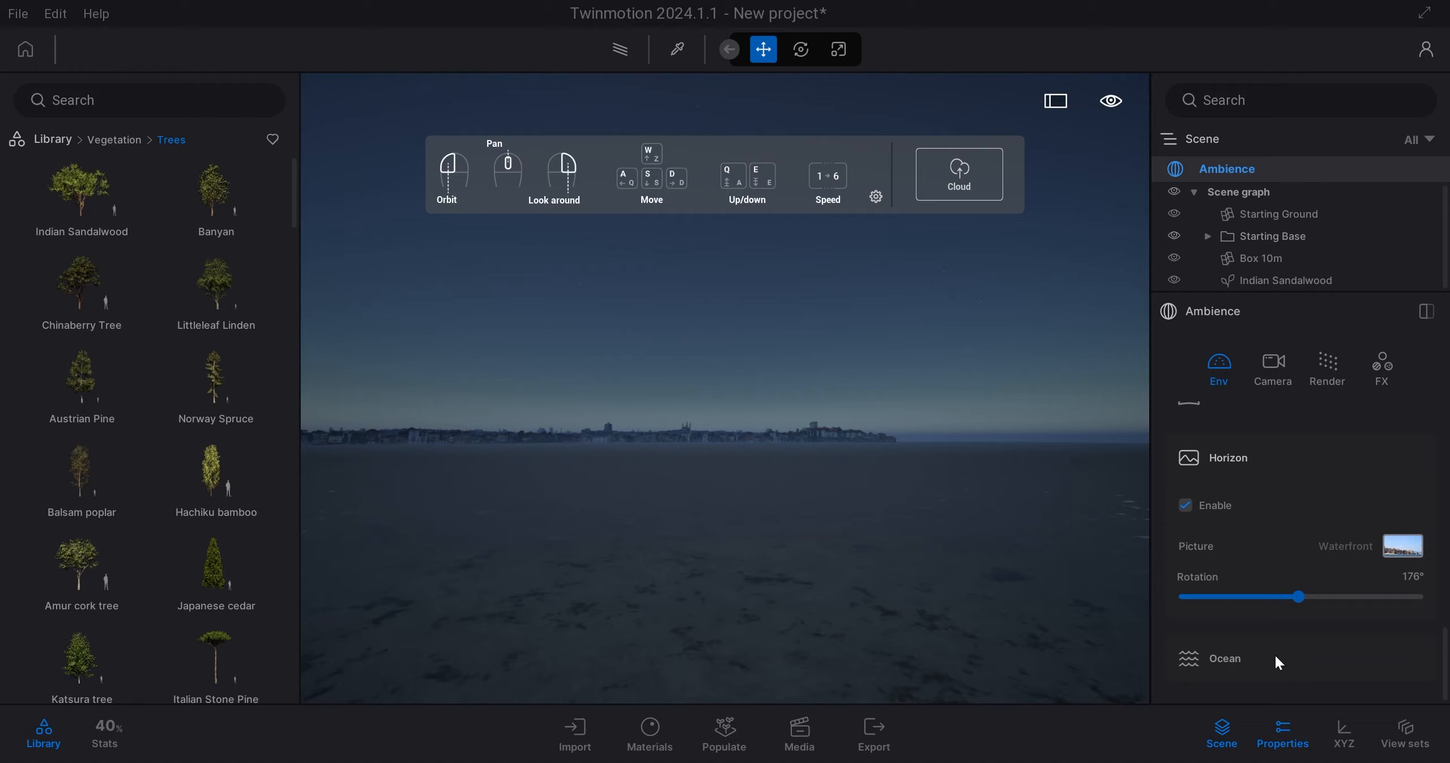
scroll(1260, 519, "down", 2)
left_click(1203, 601)
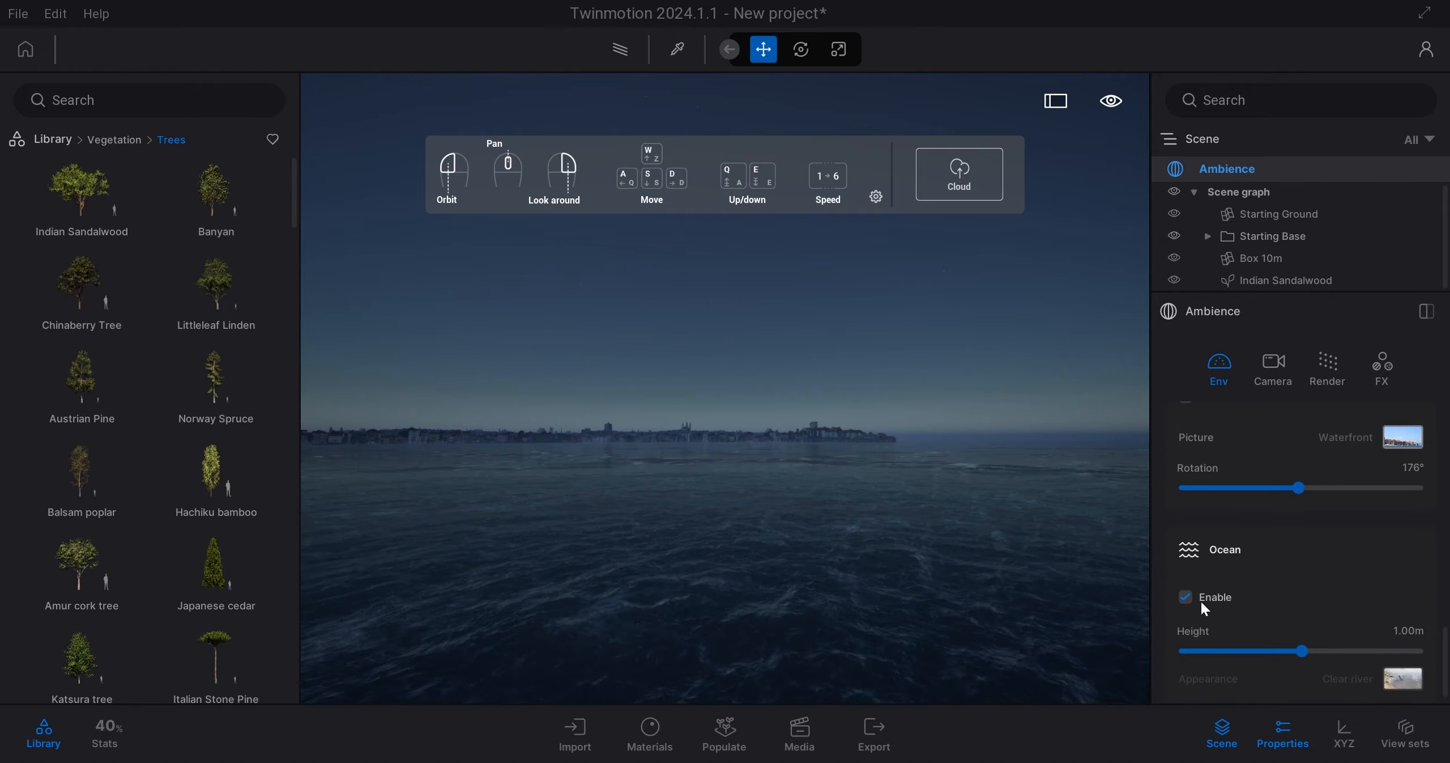
right_click_drag(838, 589, 1053, 631)
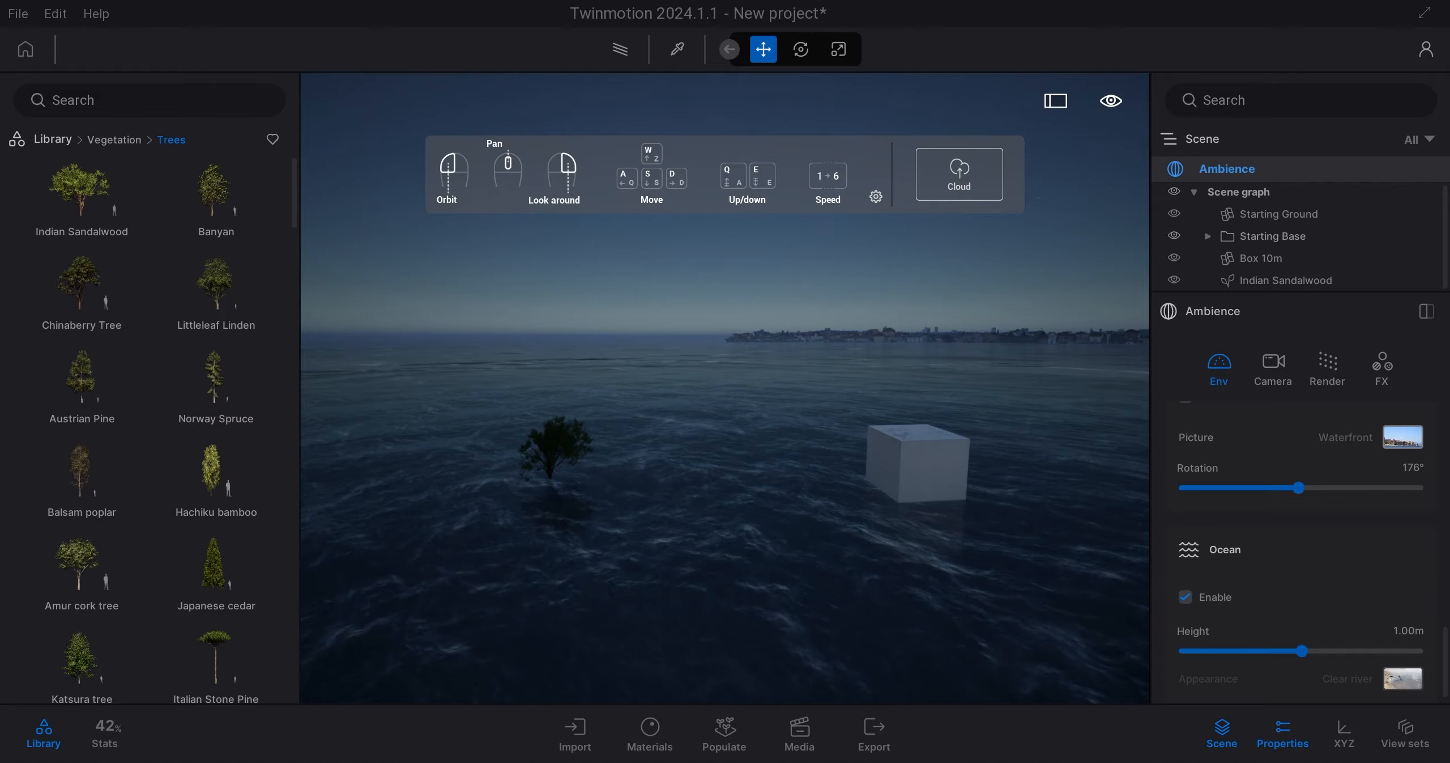
Step: Try ocean heights of 35.28 m, 21.65 m and 19.71 m, and set the height to 16.30 m
left_click_drag(1299, 652, 1342, 655)
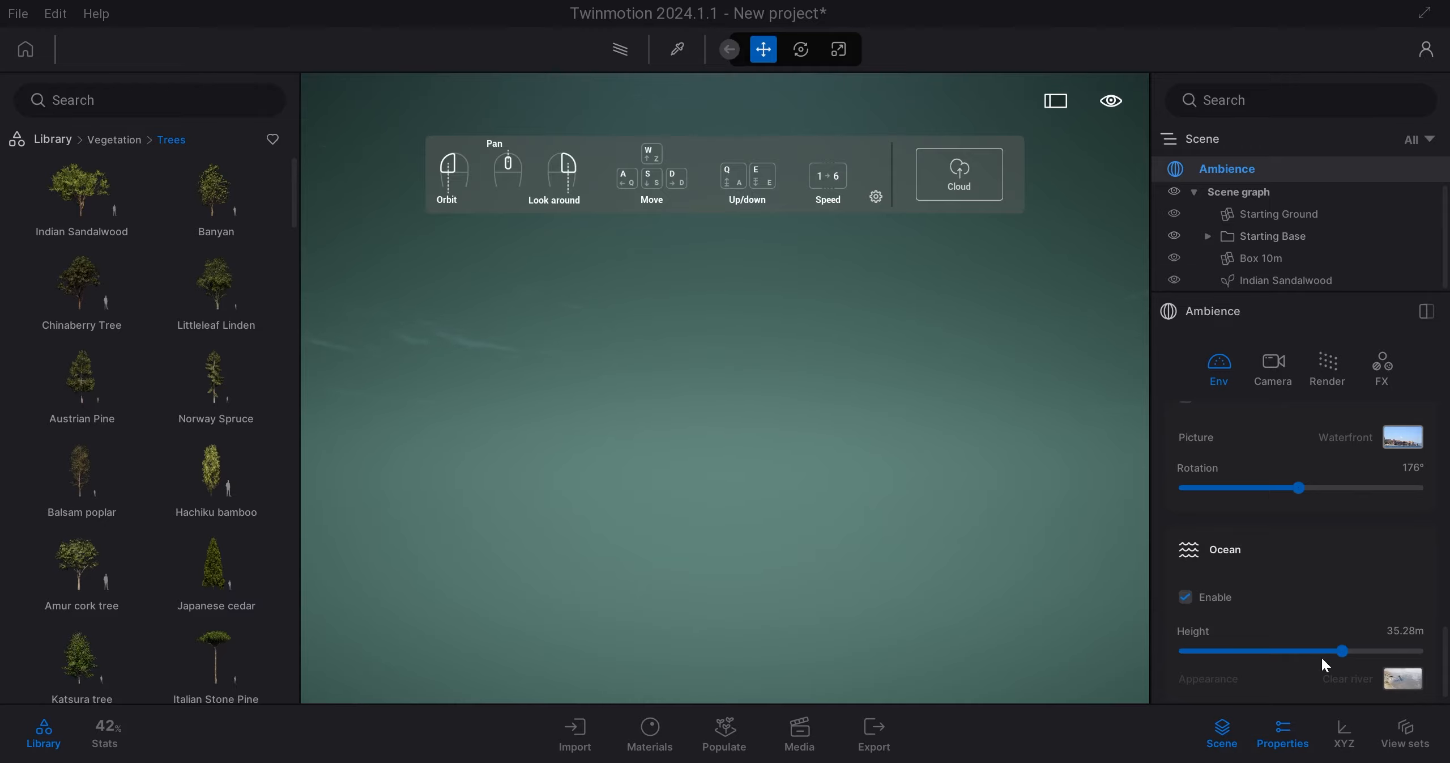
left_click_drag(1321, 654, 1326, 651)
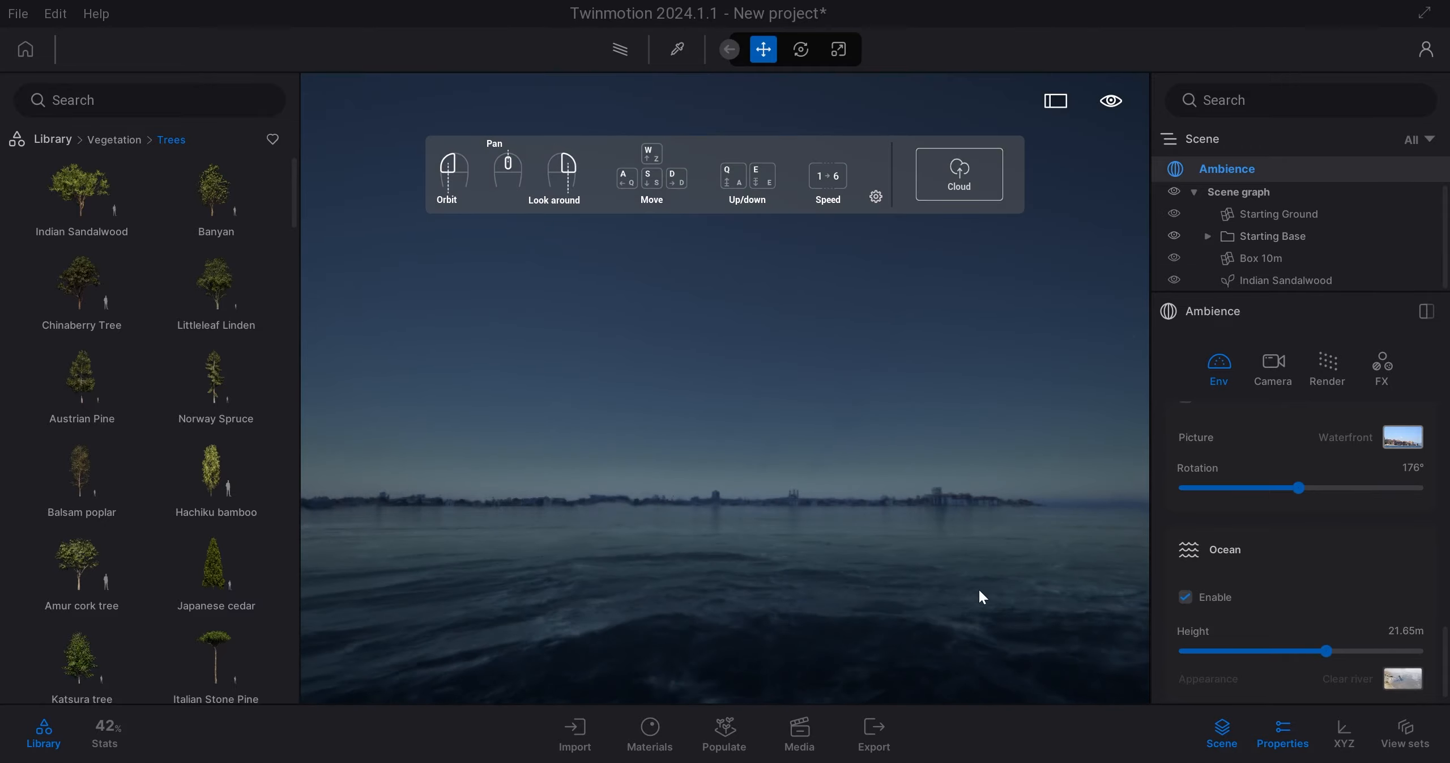
right_click_drag(974, 579, 982, 604)
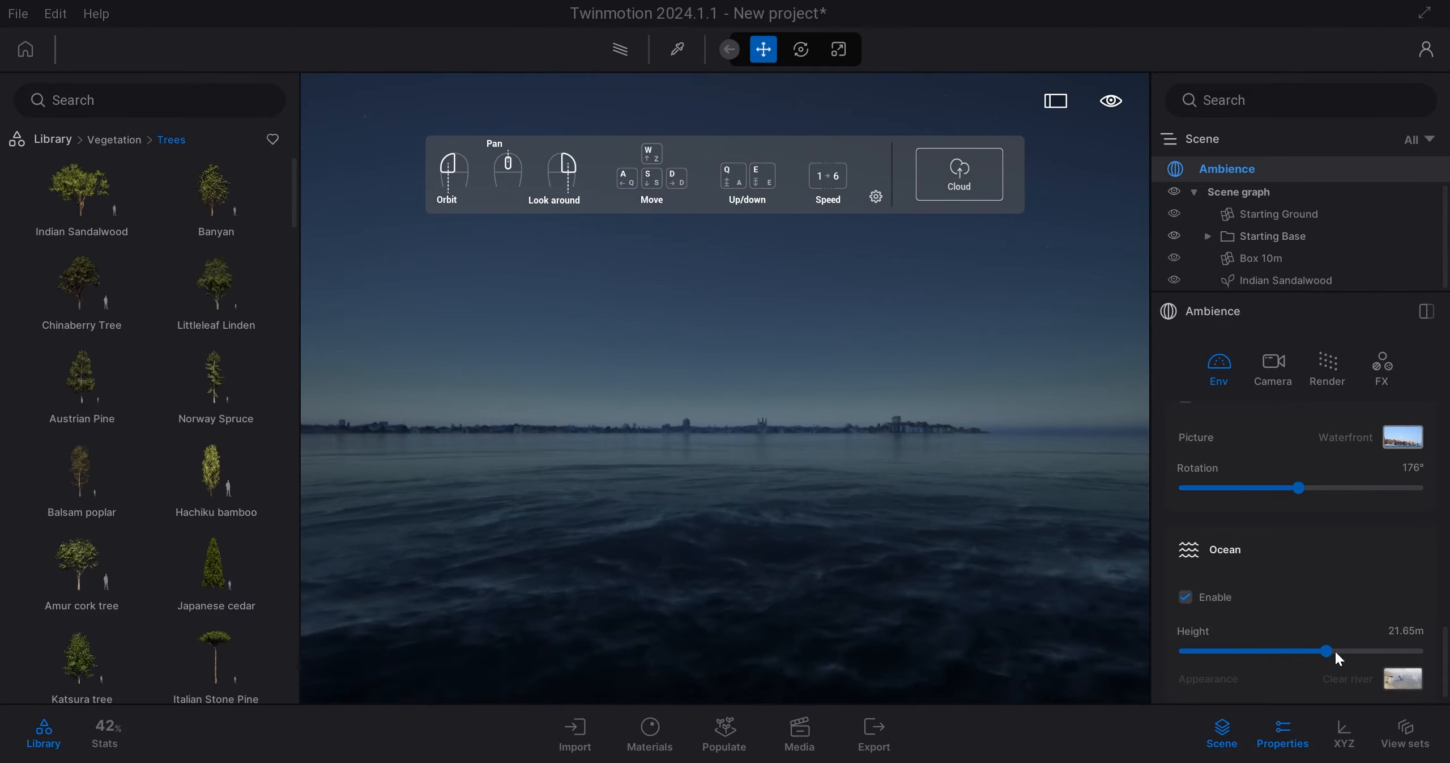
mouse_move(1327, 650)
left_mouse_down()
mouse_move(1340, 650)
mouse_move(1324, 653)
left_mouse_up()
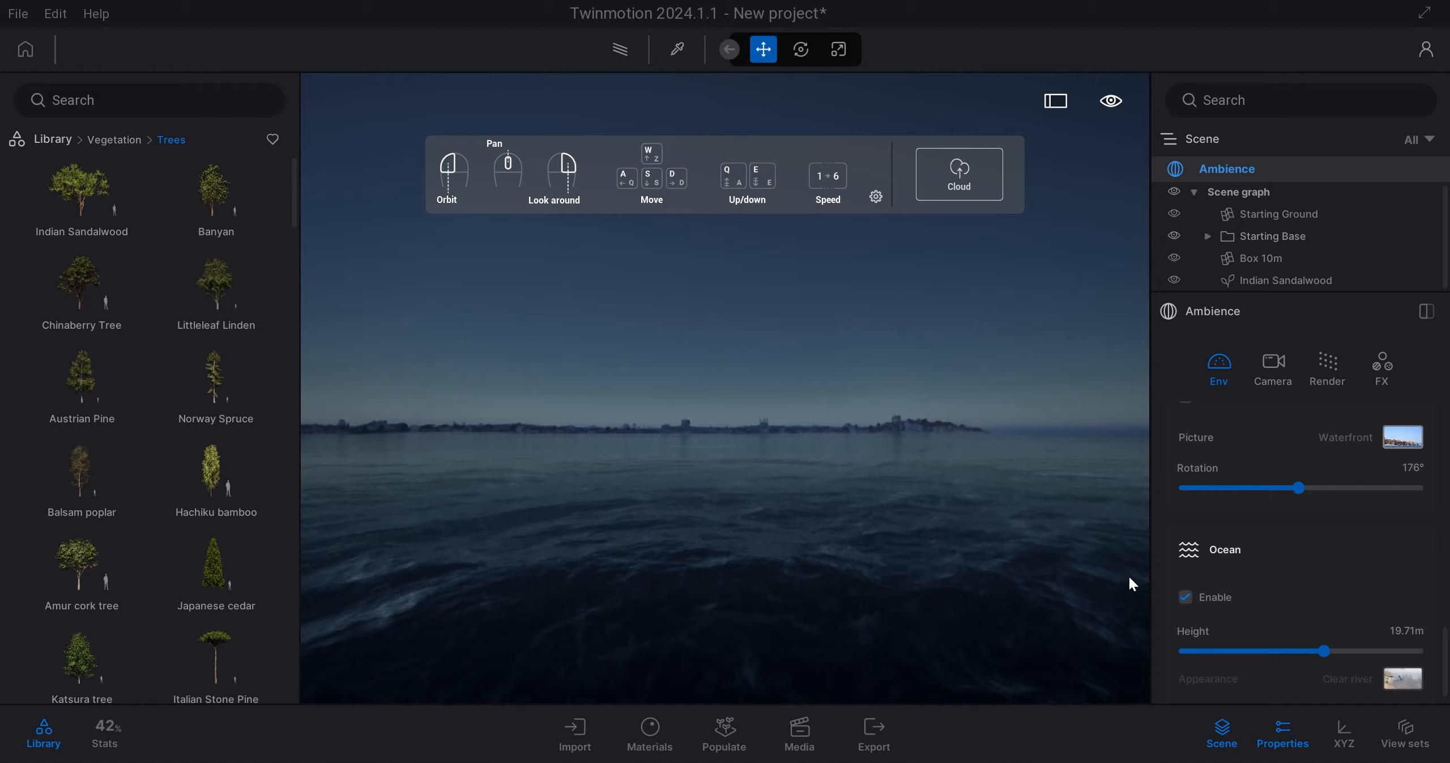
left_click_drag(1326, 650, 1320, 650)
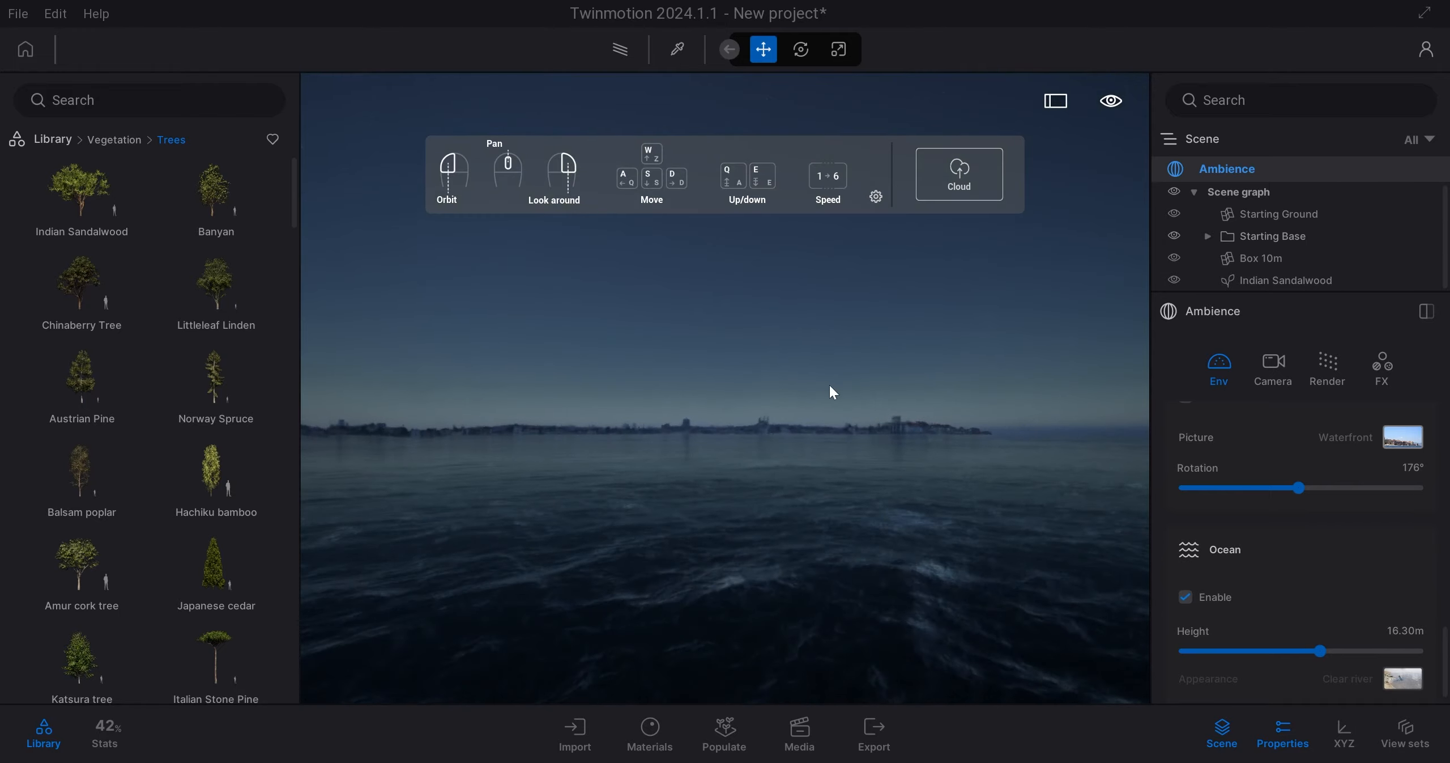
Step: Try the Muddy river and Tropical sea ocean appearances, choose Rapids river, and inspect the water toward the sun
scroll(1273, 553, "down", 1)
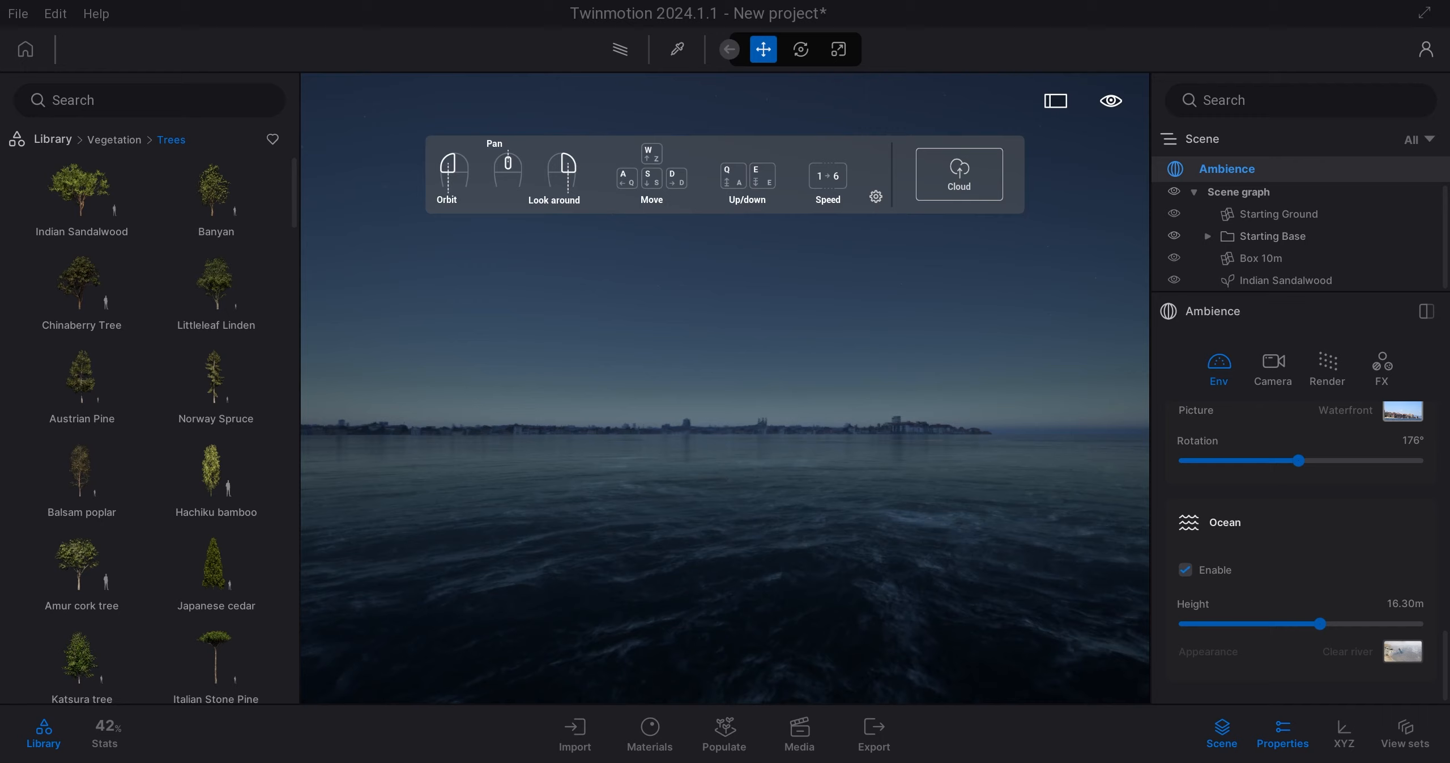
left_click(1404, 651)
left_click(1314, 513)
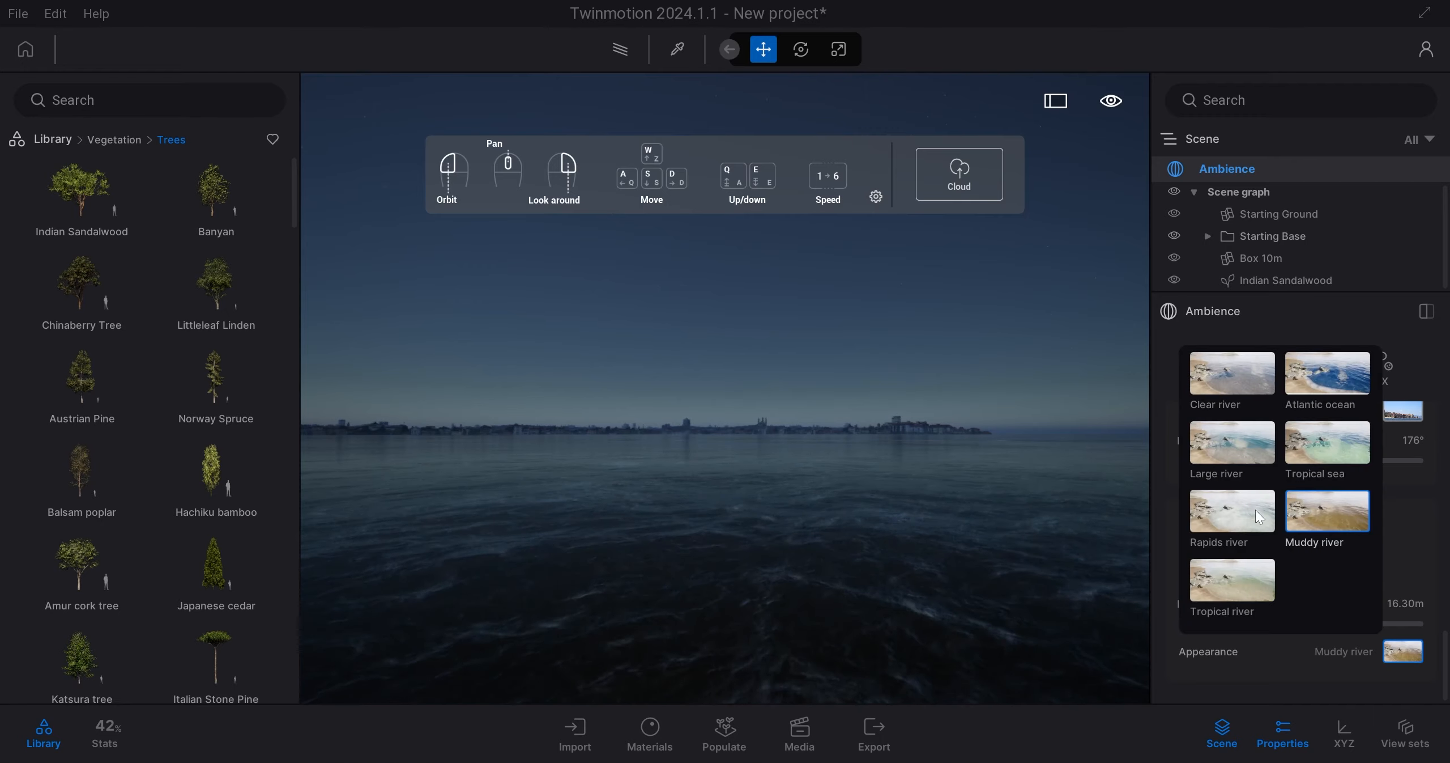
left_click(1319, 434)
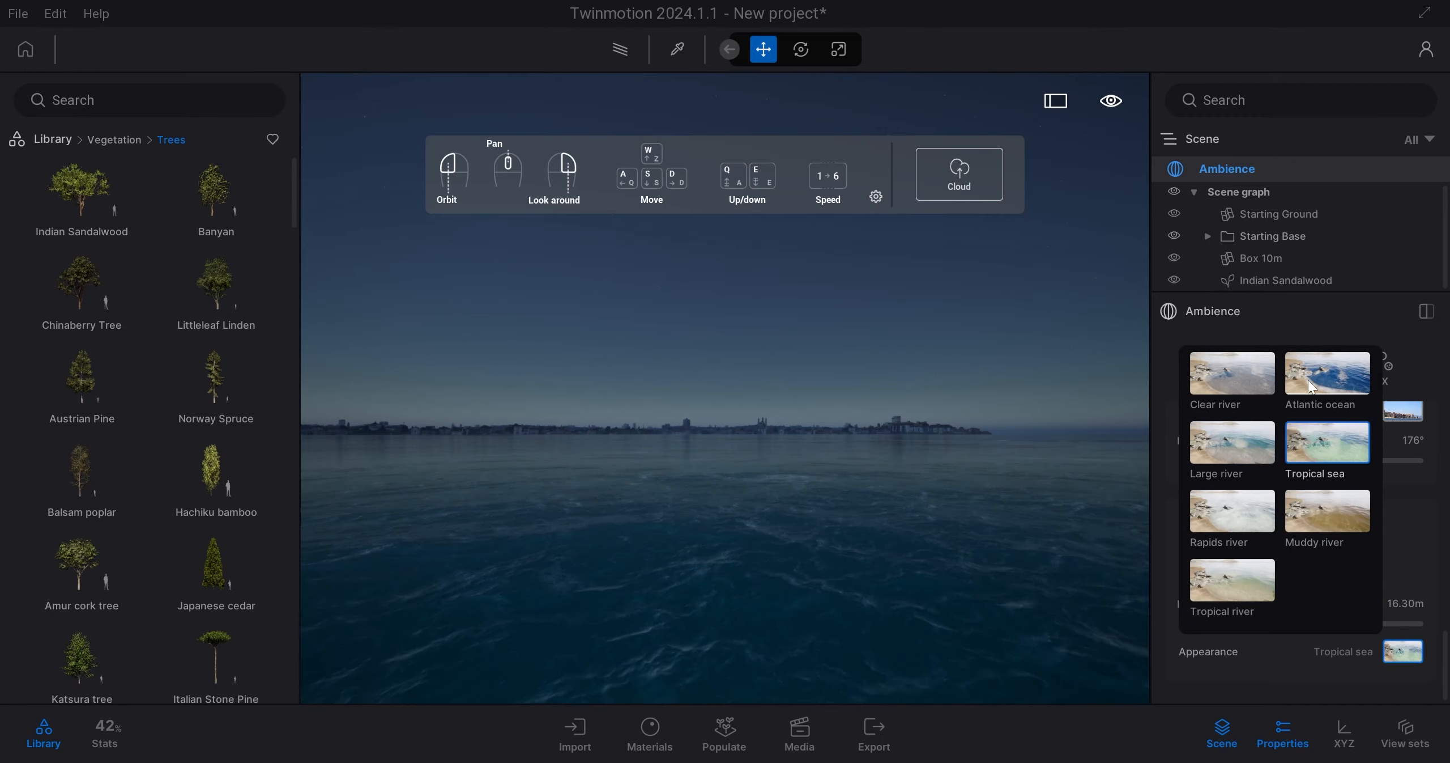
left_click(1233, 511)
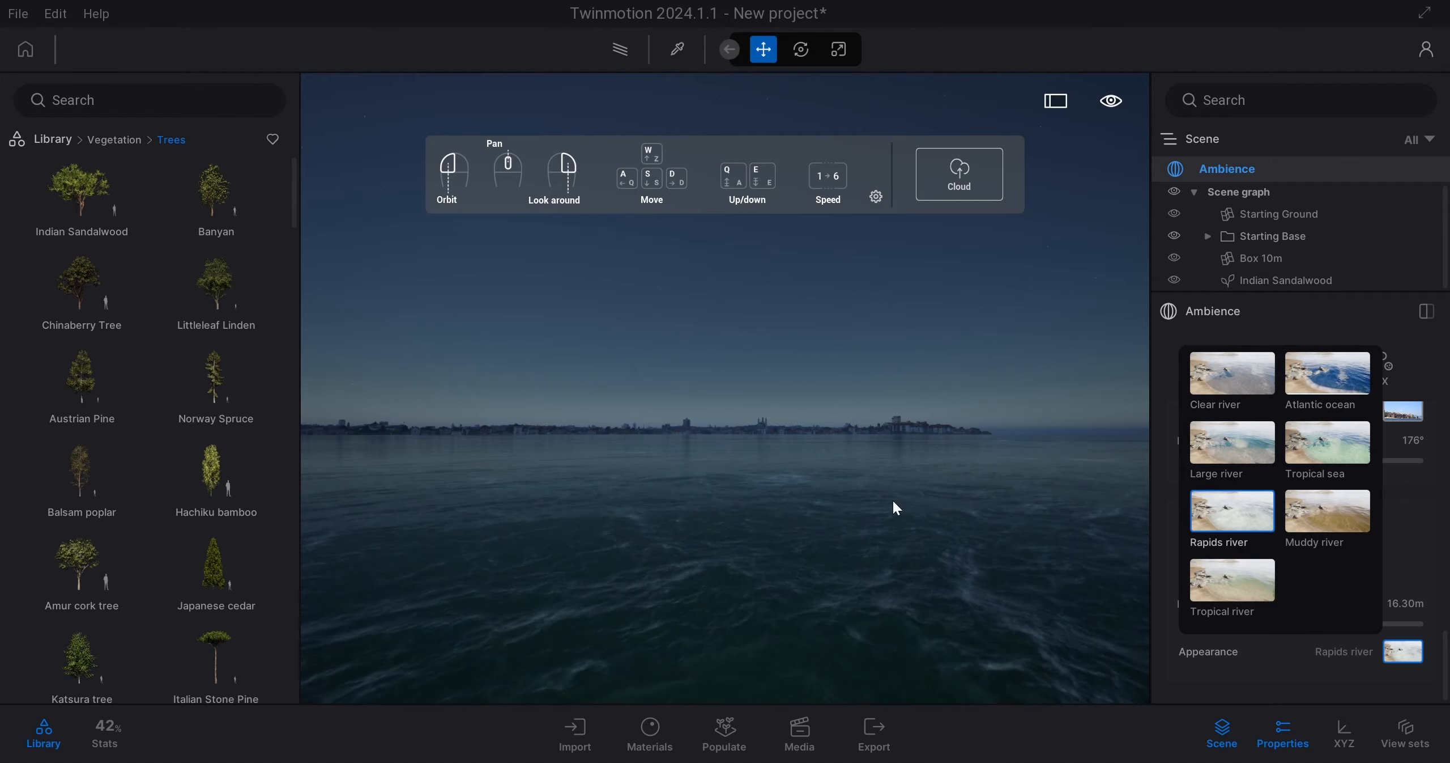
left_click(896, 508)
right_click_drag(897, 509, 612, 504)
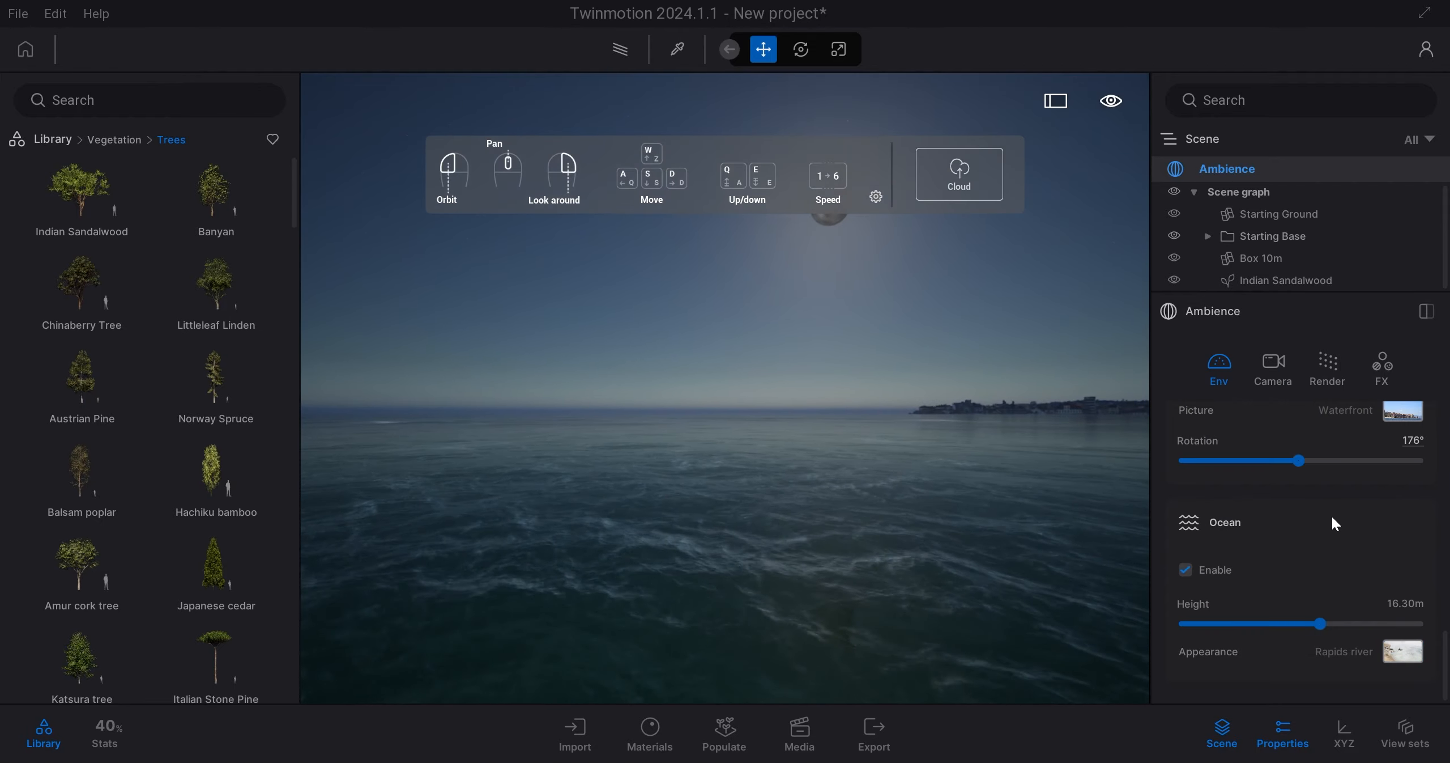
scroll(1334, 571, "up", 6)
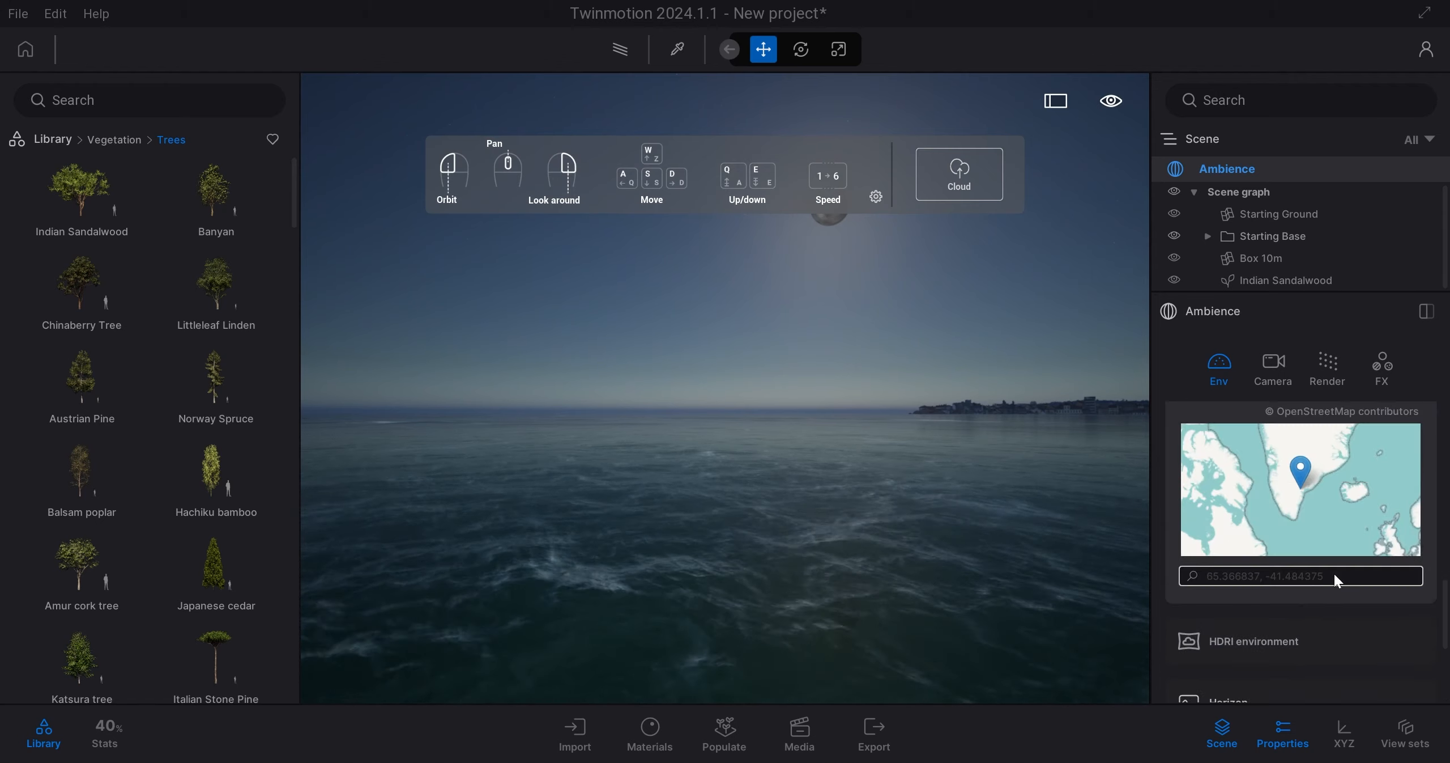
scroll(1334, 571, "up", 8)
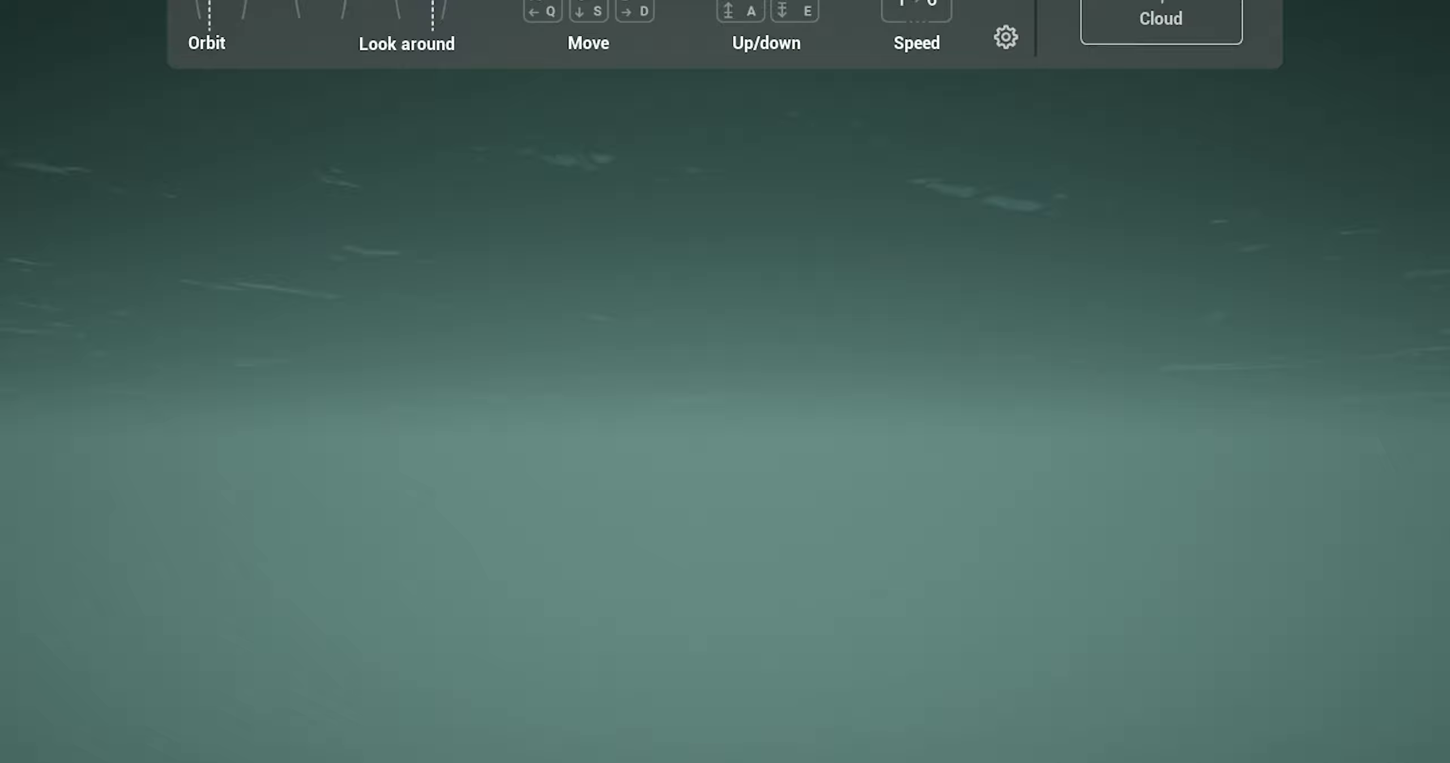
key("a")
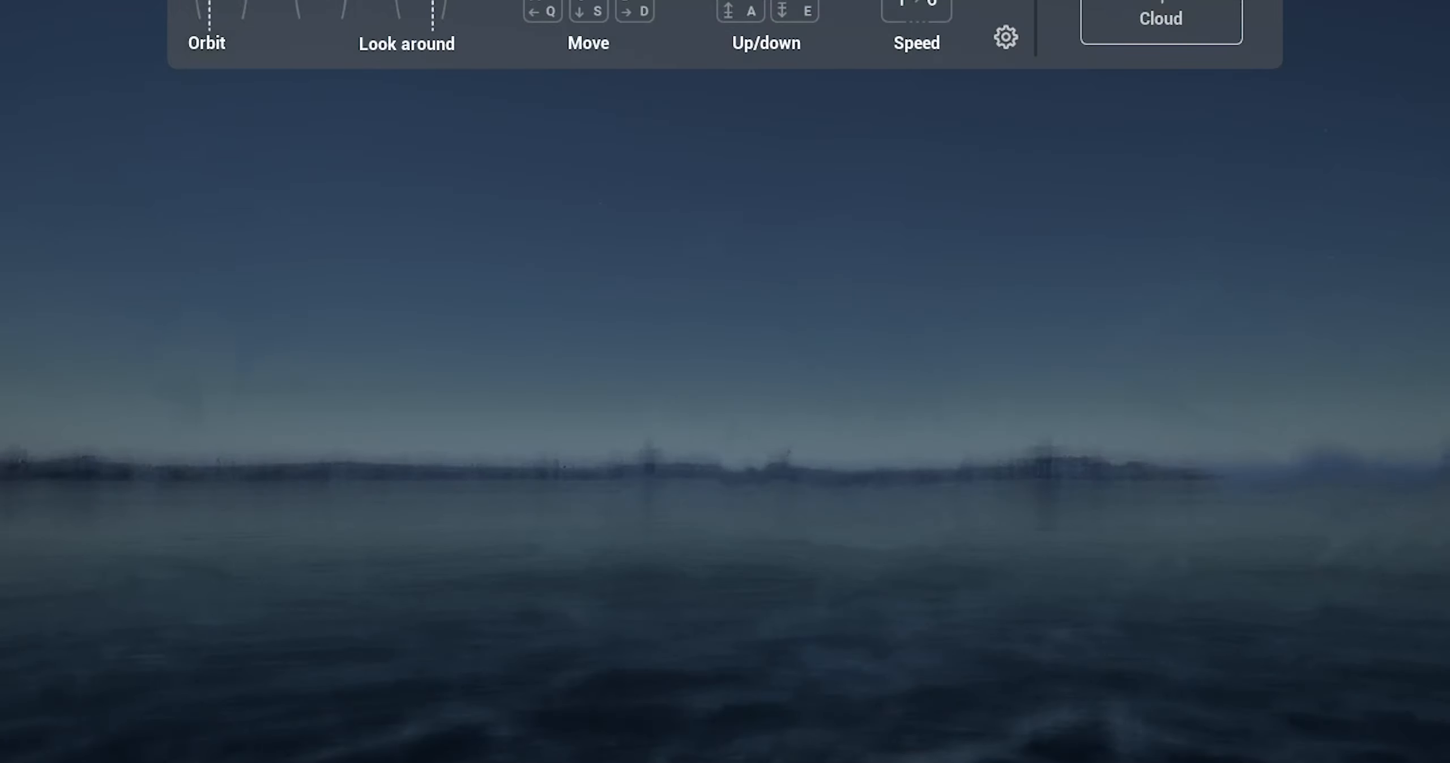